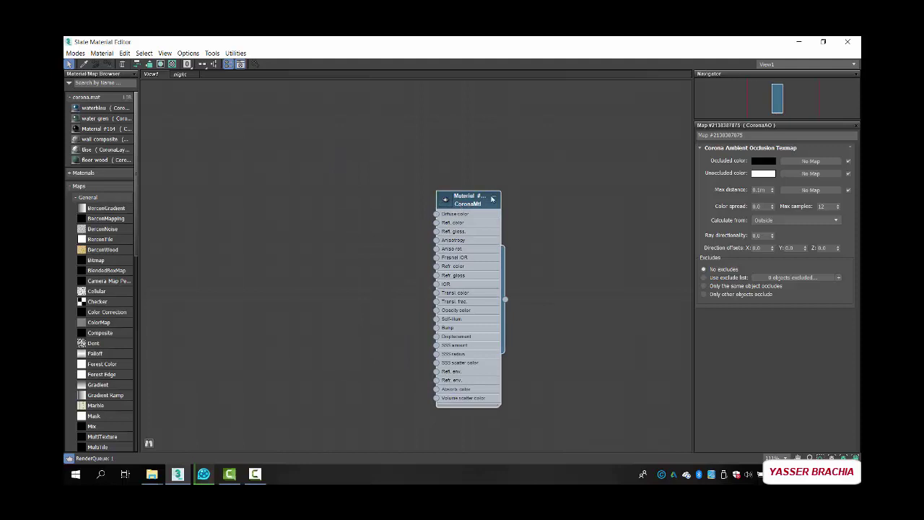
- Bring TilesSmall0055_L.jpg and pool.jpg from New folder (2) into the material view as bitmaps, with the tiles node placed under the pool node
{"action": "mouse_move", "coordinate": [152, 473]}
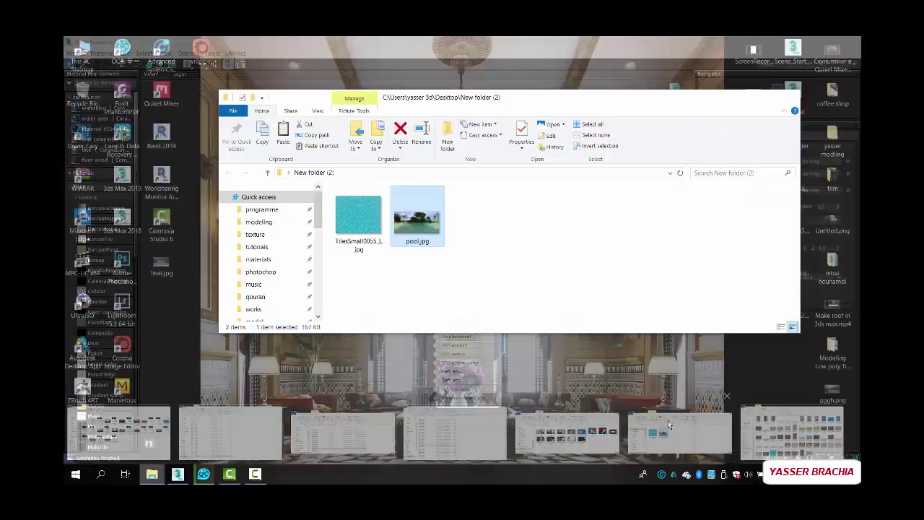
{"action": "left_click", "coordinate": [667, 420]}
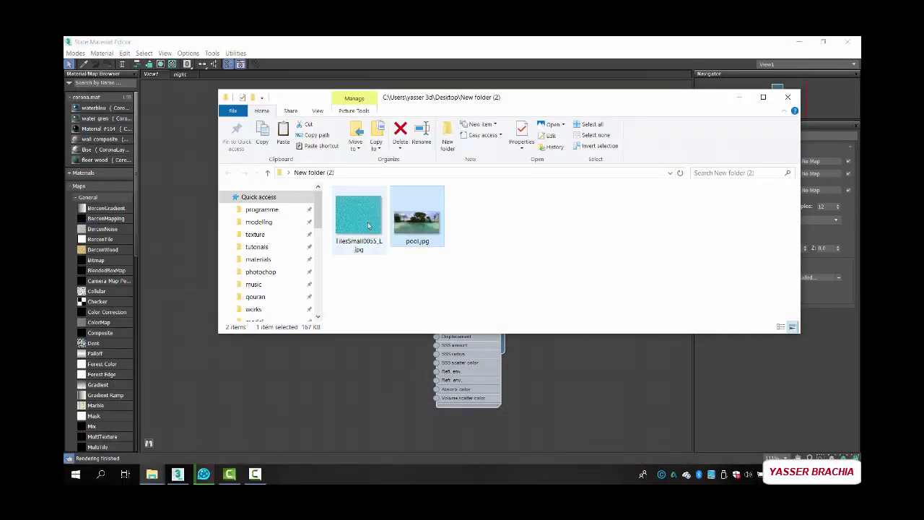
{"action": "left_click_drag", "start_coordinate": [368, 226], "coordinate": [317, 379]}
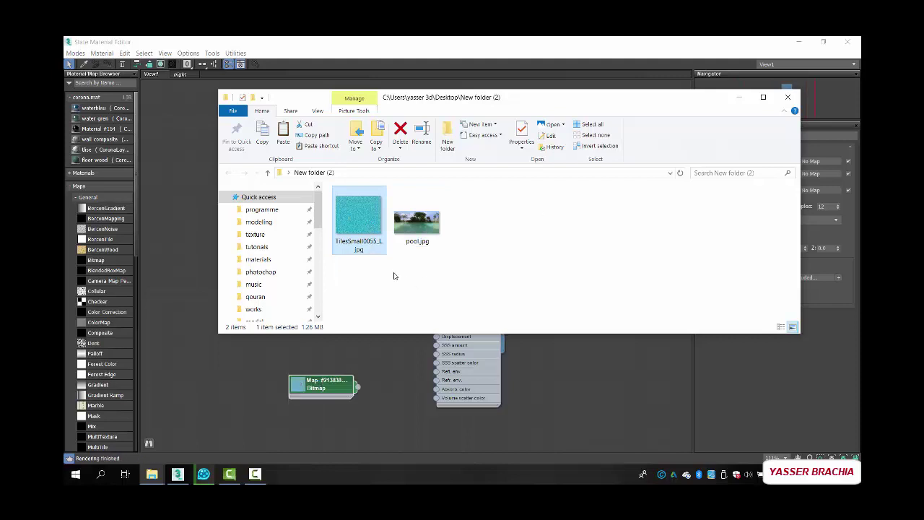
{"action": "left_click_drag", "start_coordinate": [416, 220], "coordinate": [257, 186]}
{"action": "left_click", "coordinate": [738, 98]}
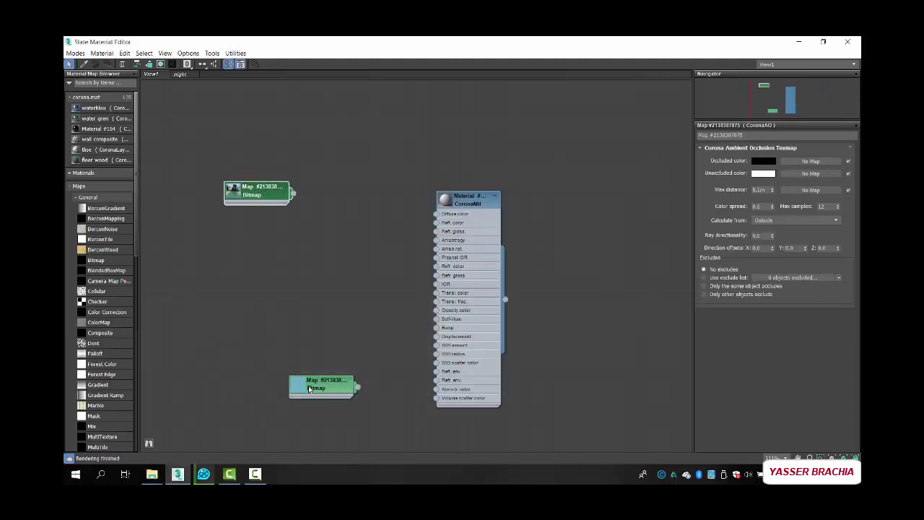
{"action": "left_click_drag", "start_coordinate": [309, 388], "coordinate": [243, 249]}
- Open a preview window for the pool.jpg bitmap and enlarge it
{"action": "left_click", "coordinate": [256, 194]}
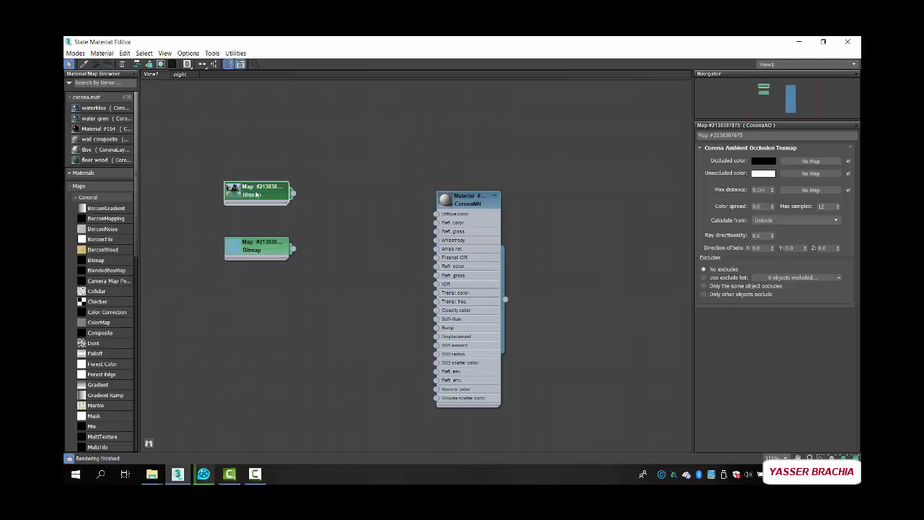
{"action": "right_click", "coordinate": [256, 194]}
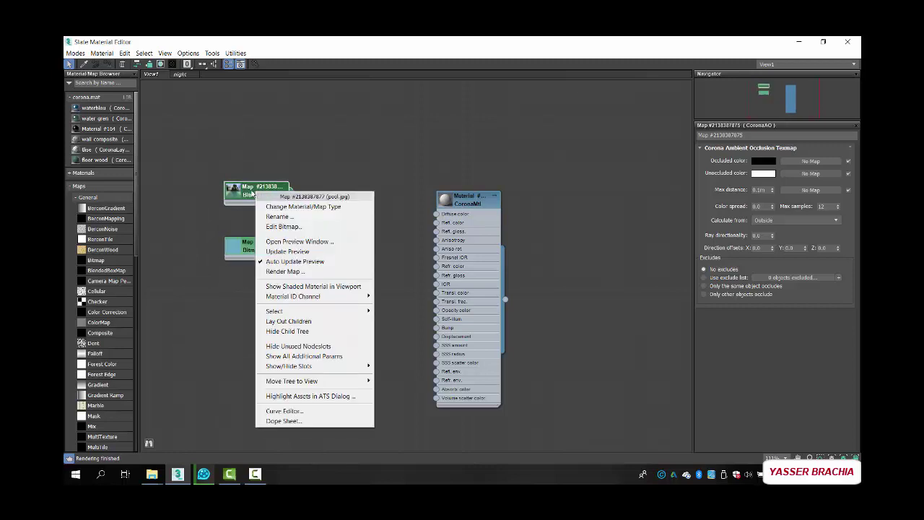
{"action": "left_click", "coordinate": [299, 243]}
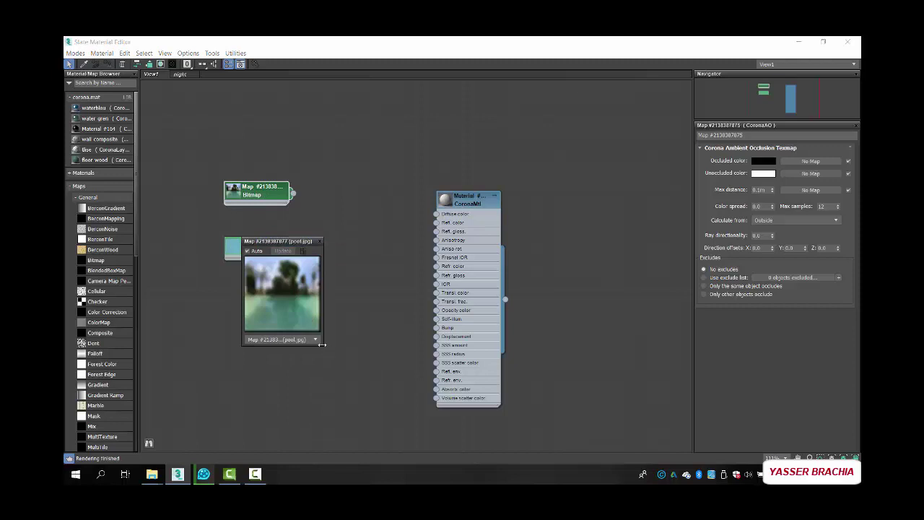
{"action": "left_click_drag", "start_coordinate": [324, 348], "coordinate": [388, 408]}
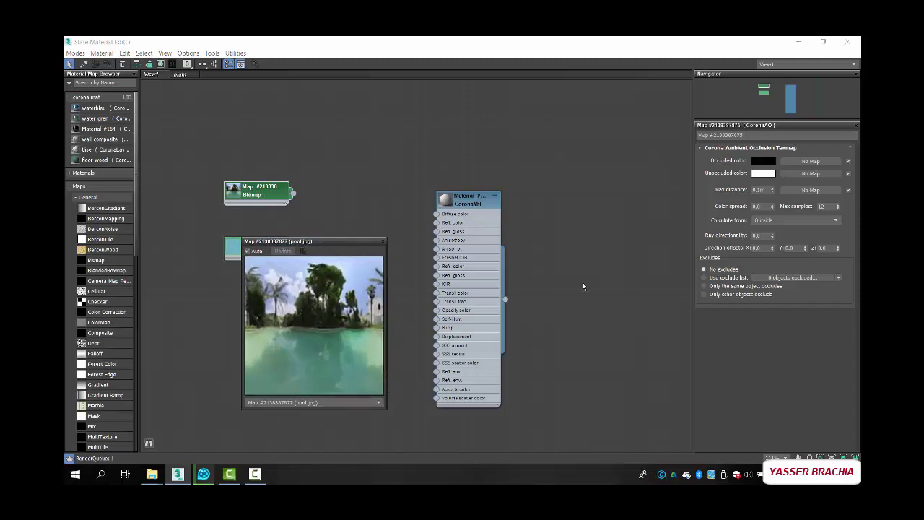
- Add a CoronaColor map to the empty space beside the CoronaMtl node
{"action": "right_click", "coordinate": [583, 262]}
{"action": "mouse_move", "coordinate": [625, 276]}
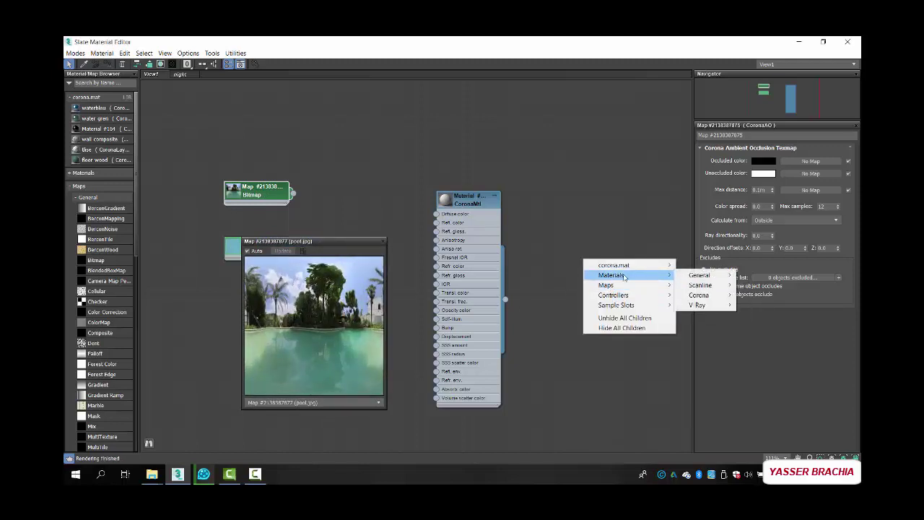
{"action": "mouse_move", "coordinate": [718, 284]}
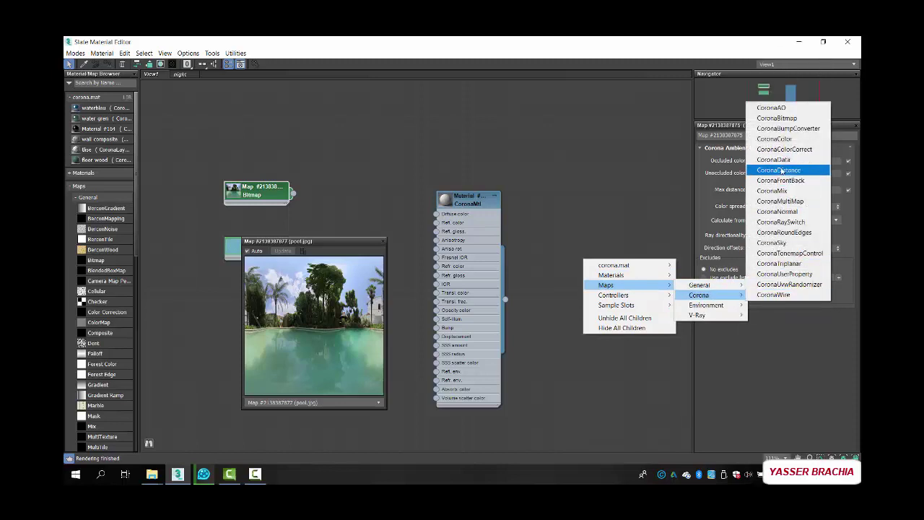
{"action": "left_click", "coordinate": [775, 139]}
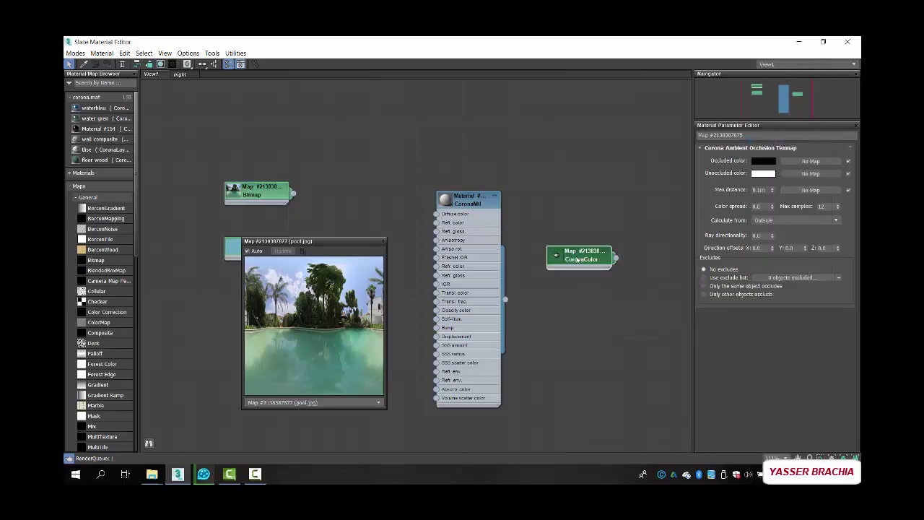
- Set the CoronaColor map's solid color by sampling the green pool water in the pool.jpg preview
{"action": "double_click", "coordinate": [578, 258]}
{"action": "left_click", "coordinate": [756, 163]}
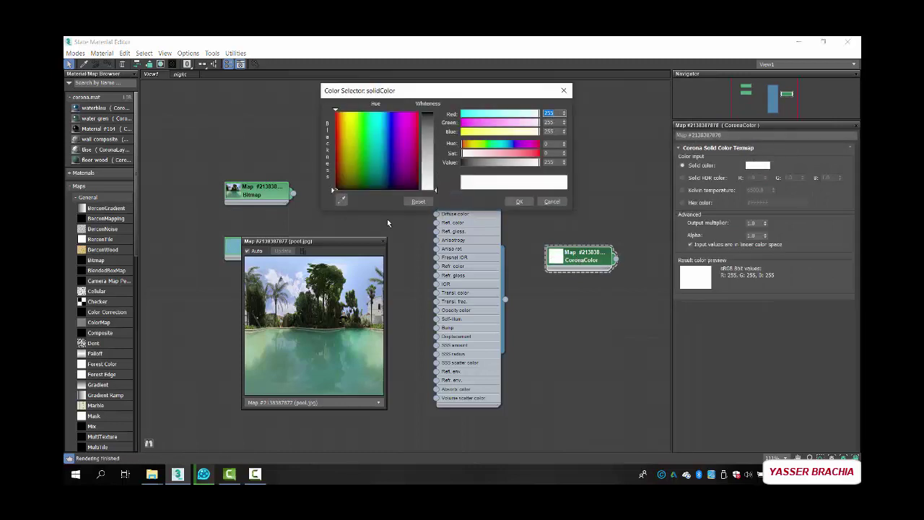
{"action": "left_click", "coordinate": [342, 200]}
{"action": "left_click", "coordinate": [308, 346]}
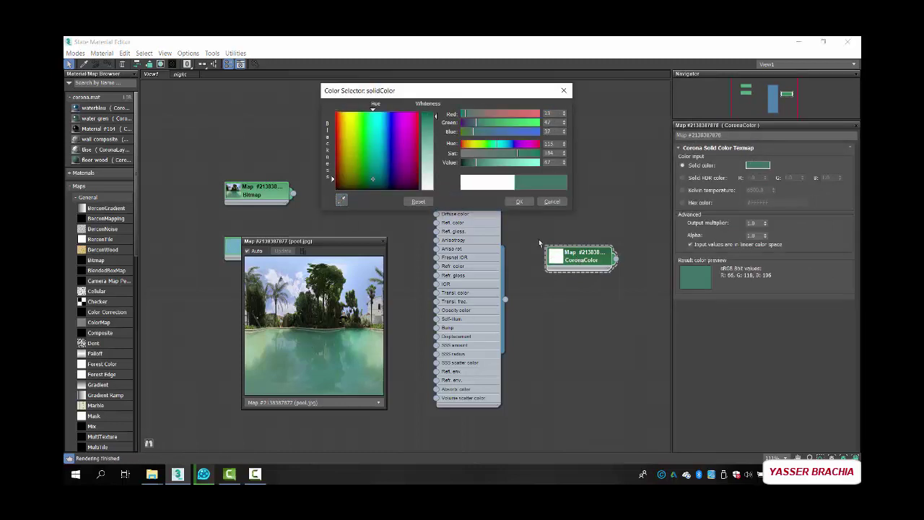
{"action": "left_click", "coordinate": [518, 203]}
- Close the pool.jpg preview and place the CoronaColor node beneath the two bitmap nodes
{"action": "left_click_drag", "start_coordinate": [344, 247], "coordinate": [350, 169]}
{"action": "left_click", "coordinate": [391, 162]}
{"action": "left_click_drag", "start_coordinate": [576, 261], "coordinate": [252, 280]}
{"action": "scroll", "coordinate": [462, 206], "scroll_direction": "up", "scroll_amount": 1}
- Rename the CoronaMtl material as water
{"action": "double_click", "coordinate": [468, 199]}
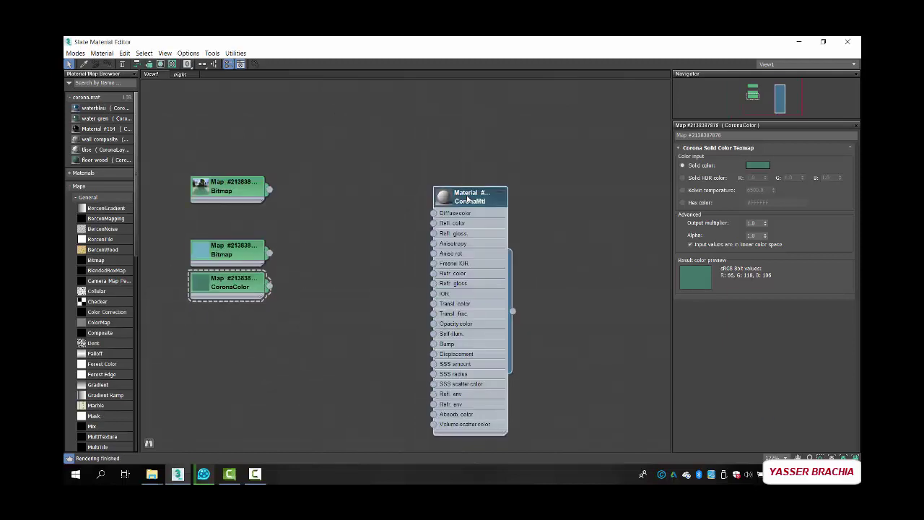
{"action": "right_click", "coordinate": [468, 198]}
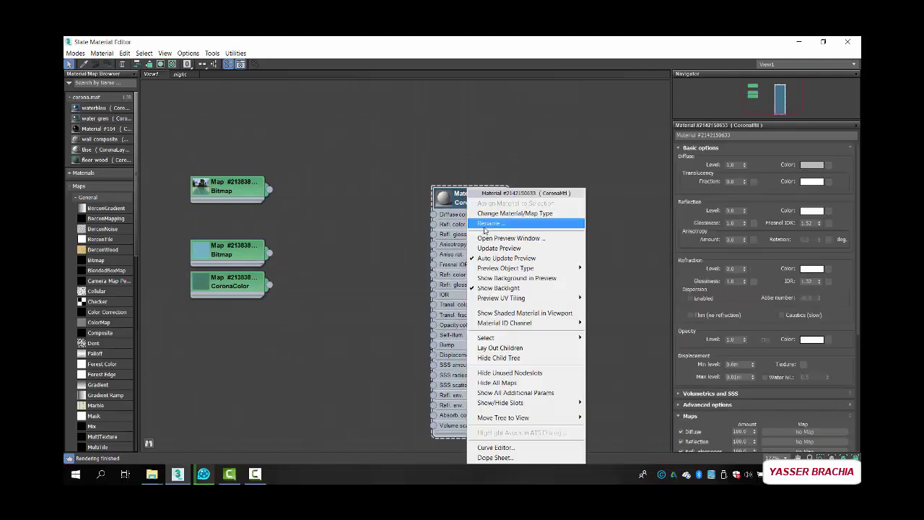
{"action": "left_click", "coordinate": [491, 223]}
{"action": "type", "text": "wat"}
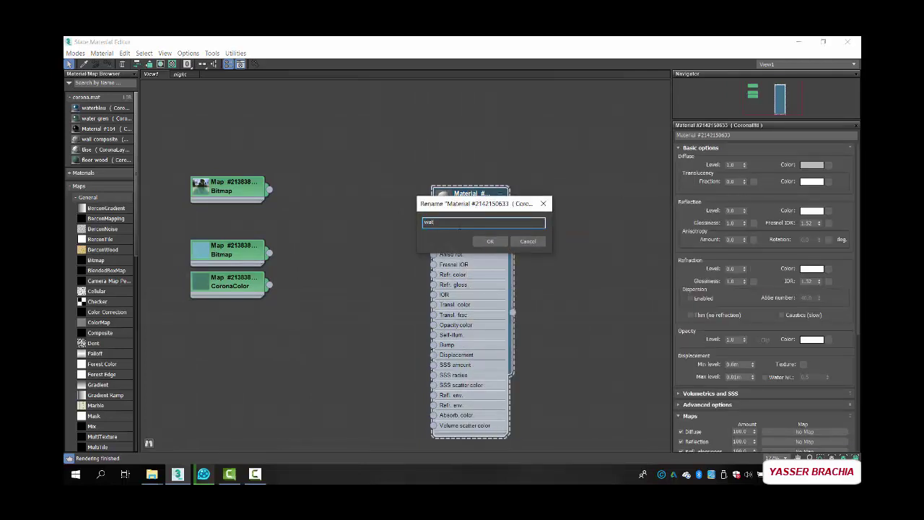
{"action": "type", "text": "er"}
{"action": "left_click", "coordinate": [490, 242]}
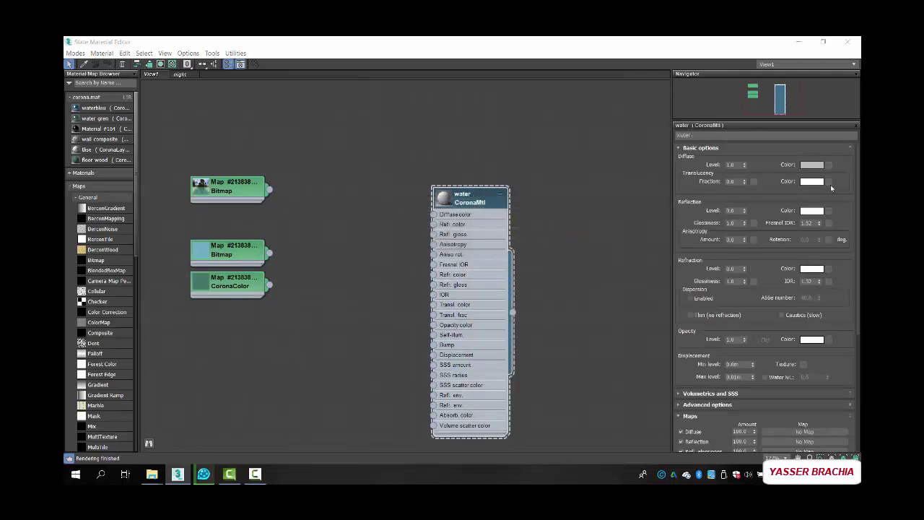
- Set the water material's diffuse color to black and its refraction level to 1.0
{"action": "left_click", "coordinate": [810, 165]}
{"action": "left_click_drag", "start_coordinate": [436, 150], "coordinate": [436, 111]}
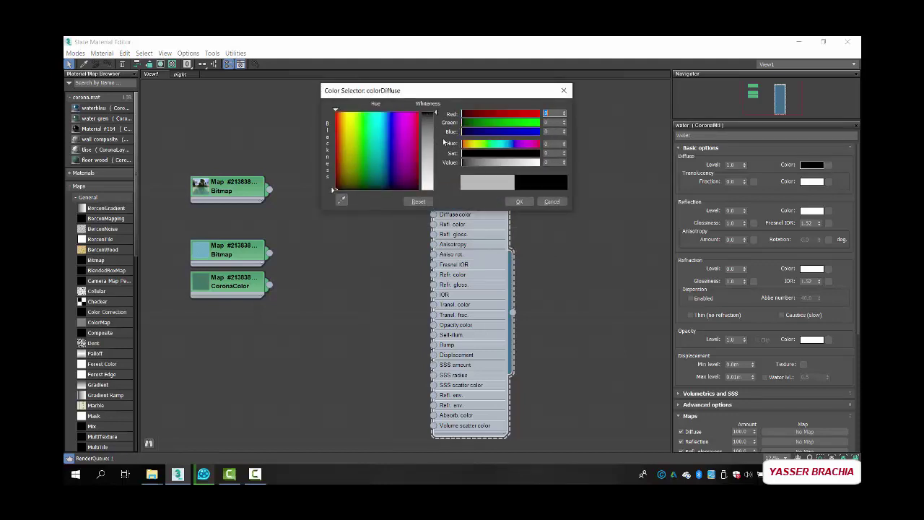
{"action": "left_click", "coordinate": [527, 202]}
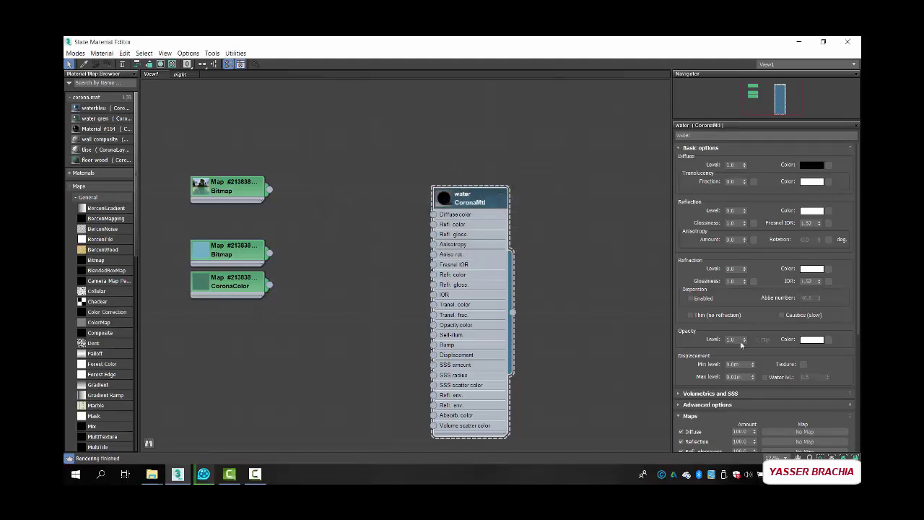
{"action": "left_click_drag", "start_coordinate": [737, 268], "coordinate": [683, 271]}
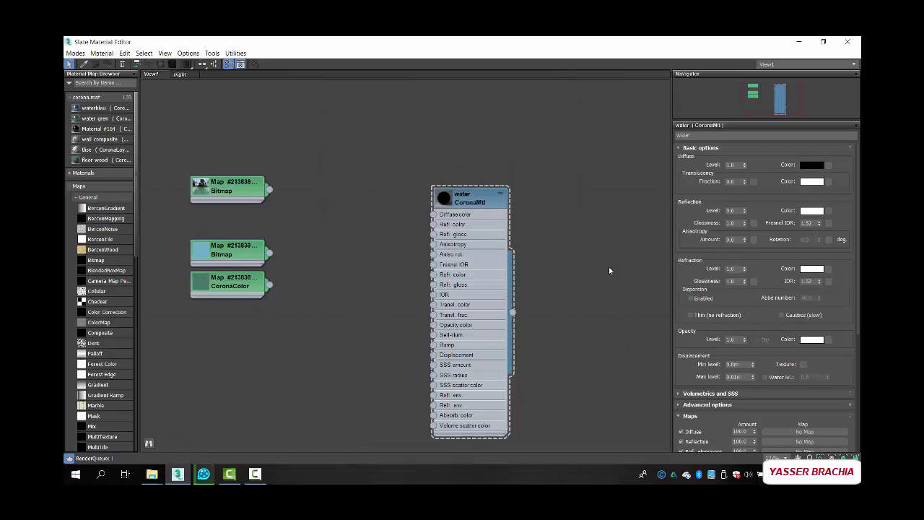
- Open an enlarged preview of the water material and show the checkered background in it
{"action": "right_click", "coordinate": [455, 274]}
{"action": "left_click", "coordinate": [496, 238]}
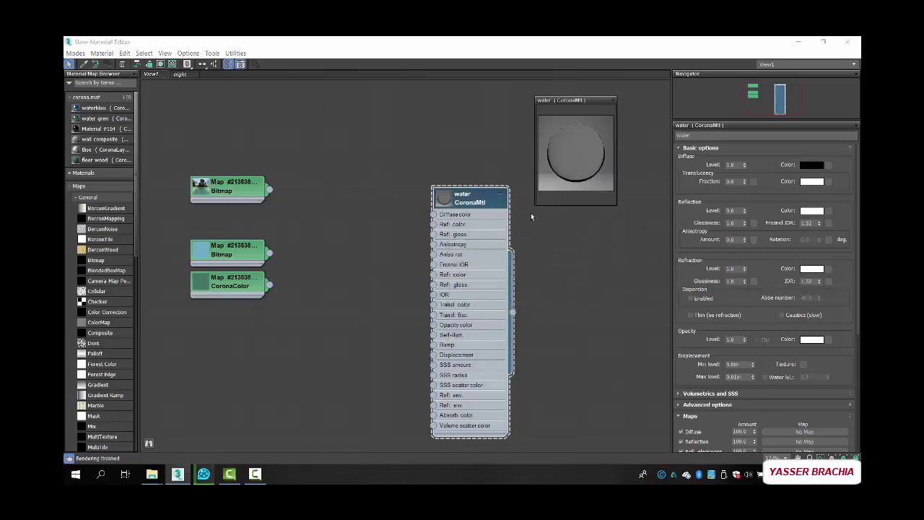
{"action": "left_click_drag", "start_coordinate": [523, 218], "coordinate": [402, 341]}
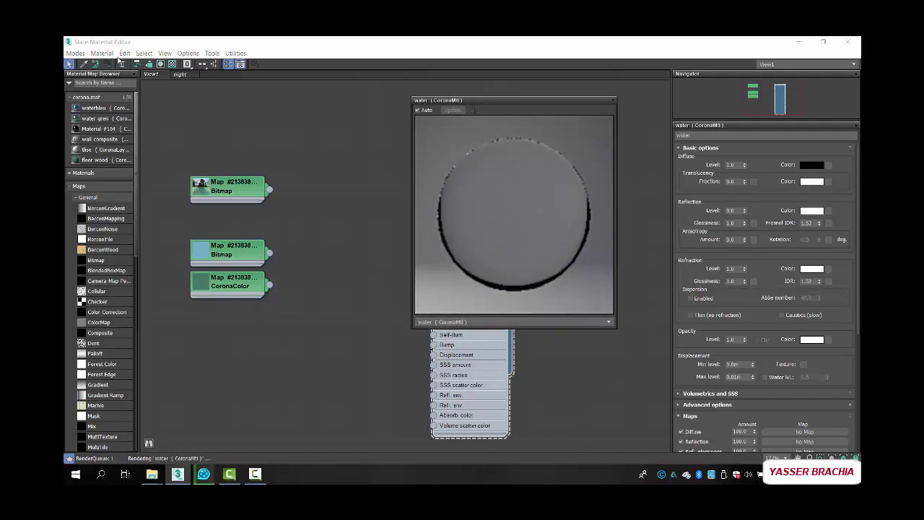
{"action": "left_click", "coordinate": [327, 213]}
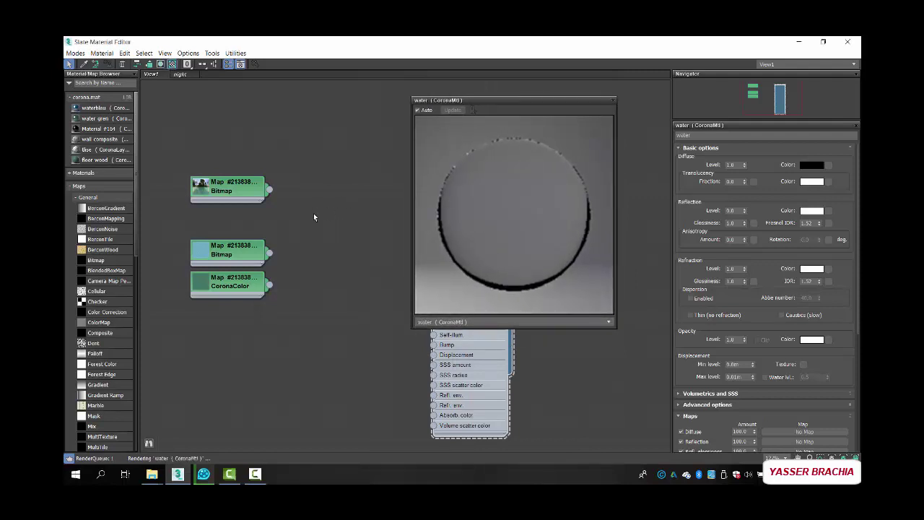
- Set the water material's reflection level to 1.0 and raise its Fresnel IOR
{"action": "left_click", "coordinate": [733, 210]}
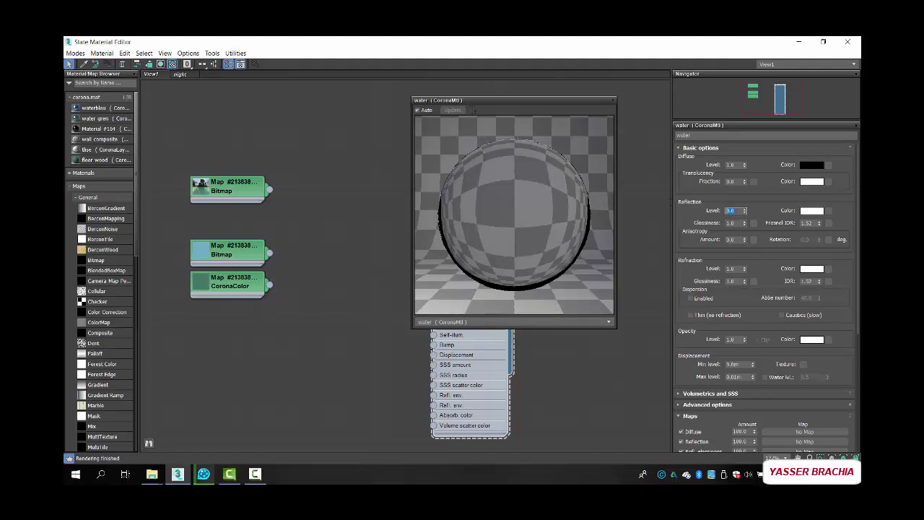
{"action": "left_click", "coordinate": [372, 289]}
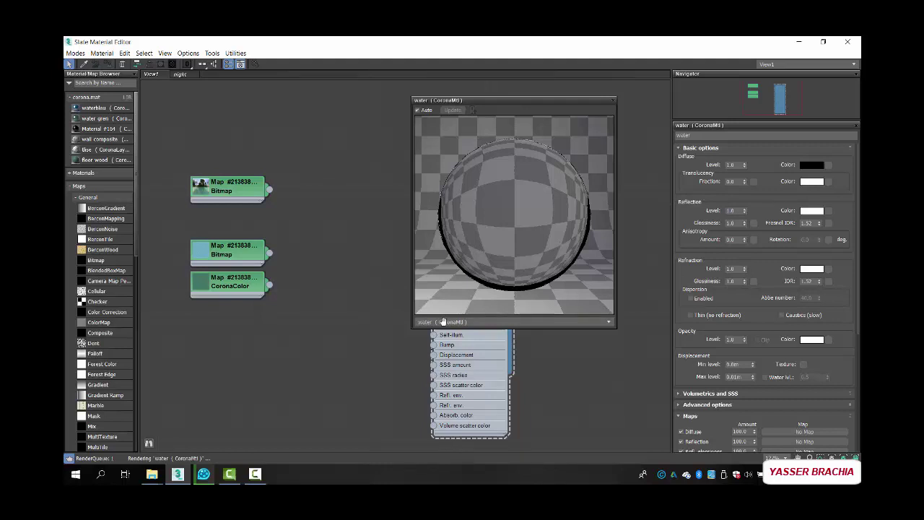
{"action": "left_click", "coordinate": [810, 223]}
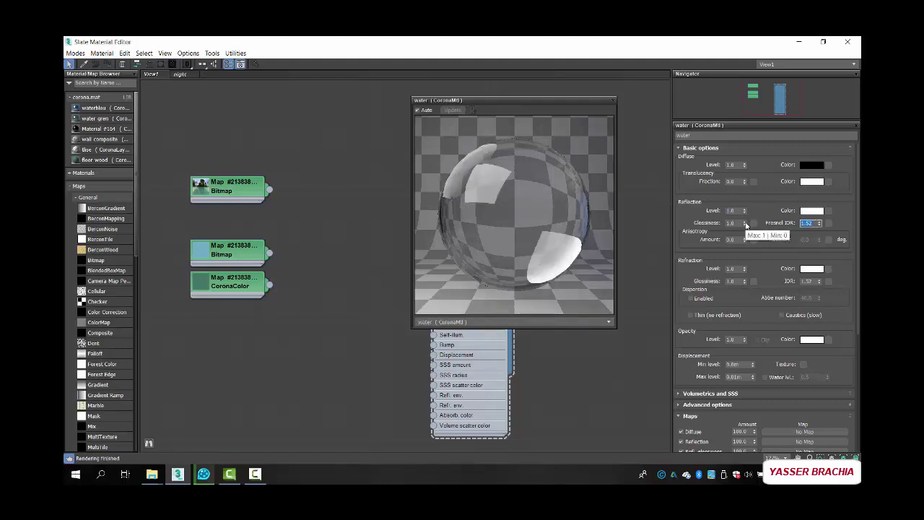
{"action": "type", "text": "1"}
{"action": "key", "text": "Return"}
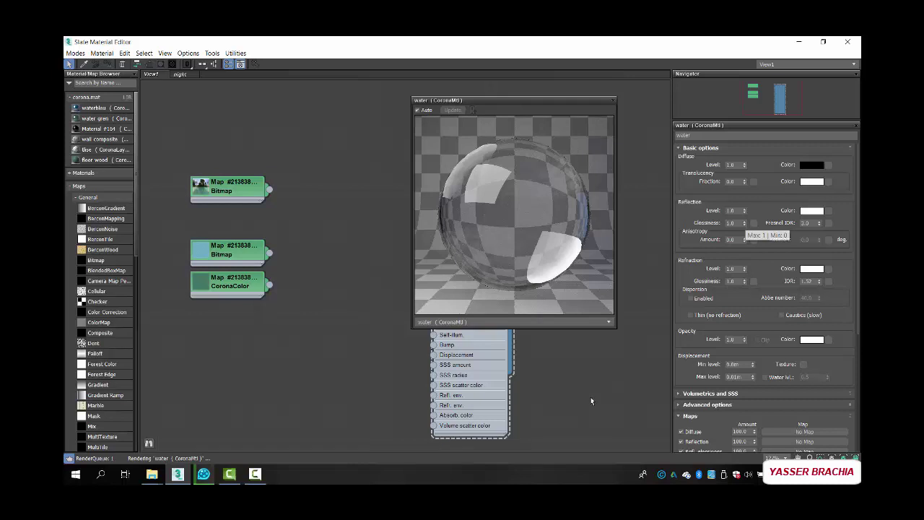
- Move the CoronaColor node closer to the water material and copy its green solid color
{"action": "middle_click_drag", "start_coordinate": [545, 380], "coordinate": [461, 372]}
{"action": "left_click_drag", "start_coordinate": [158, 284], "coordinate": [220, 294]}
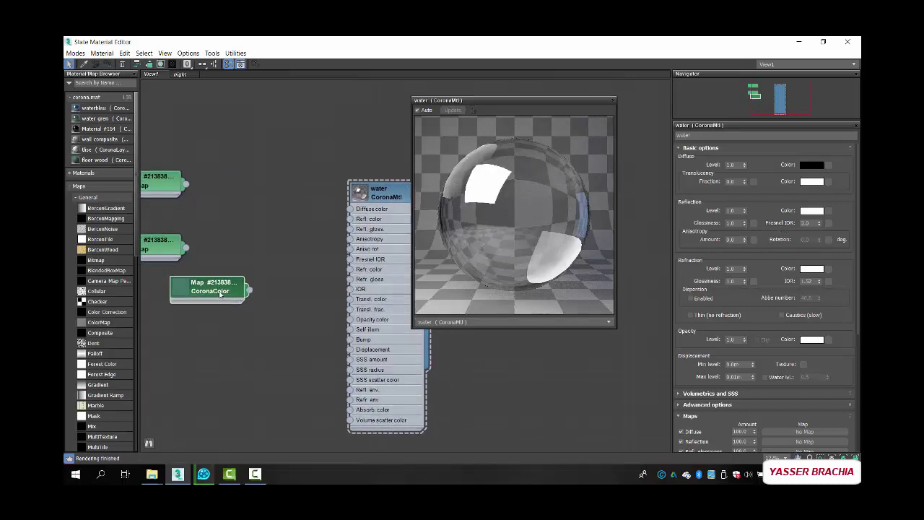
{"action": "double_click", "coordinate": [219, 291]}
{"action": "right_click", "coordinate": [761, 169]}
{"action": "left_click", "coordinate": [772, 176]}
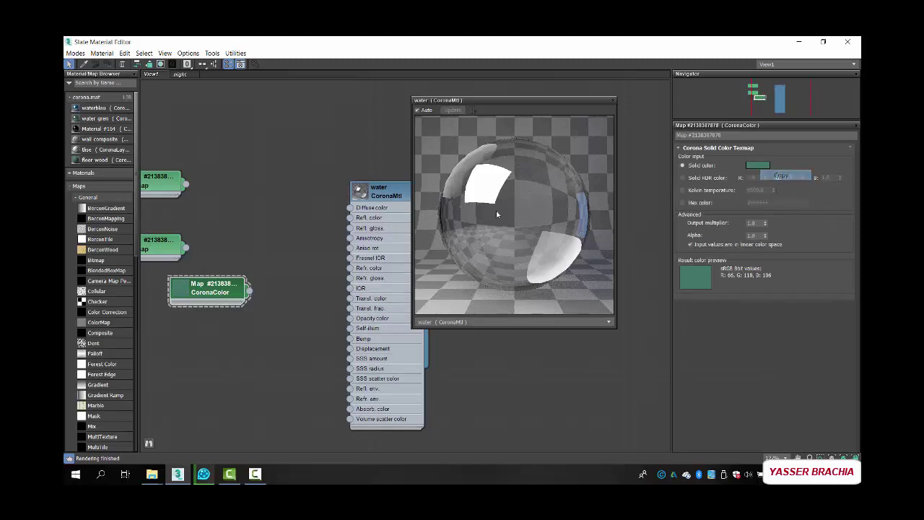
- Paste the copied green into the water material's volumetric absorption color
{"action": "double_click", "coordinate": [379, 192]}
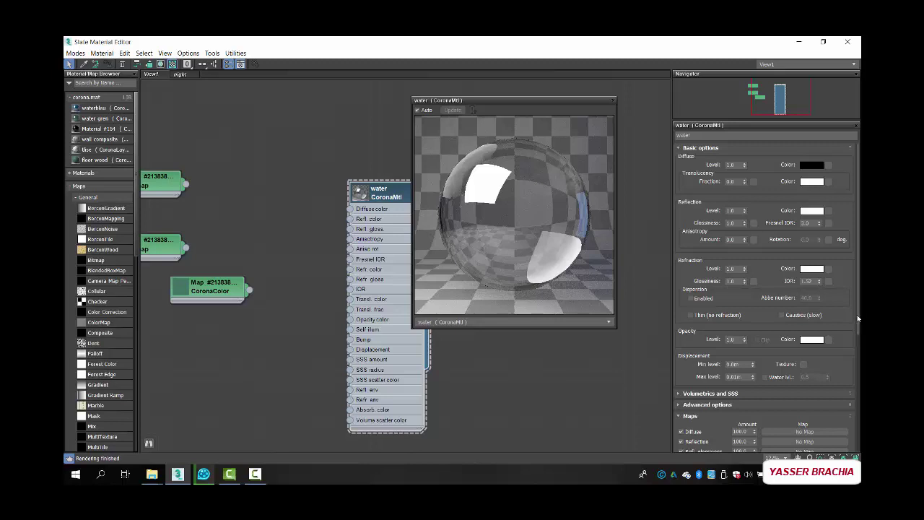
{"action": "left_click", "coordinate": [710, 393]}
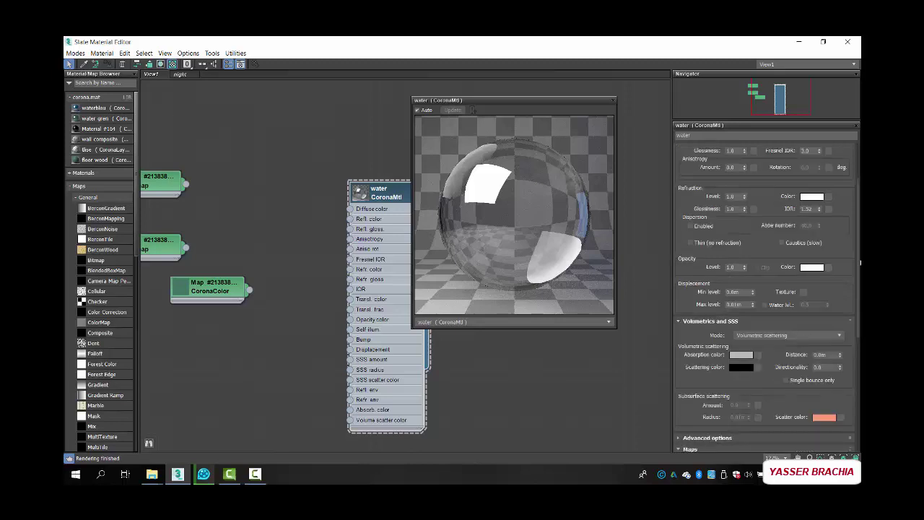
{"action": "scroll", "coordinate": [737, 289], "scroll_direction": "down", "scroll_amount": 5}
{"action": "right_click", "coordinate": [746, 260]}
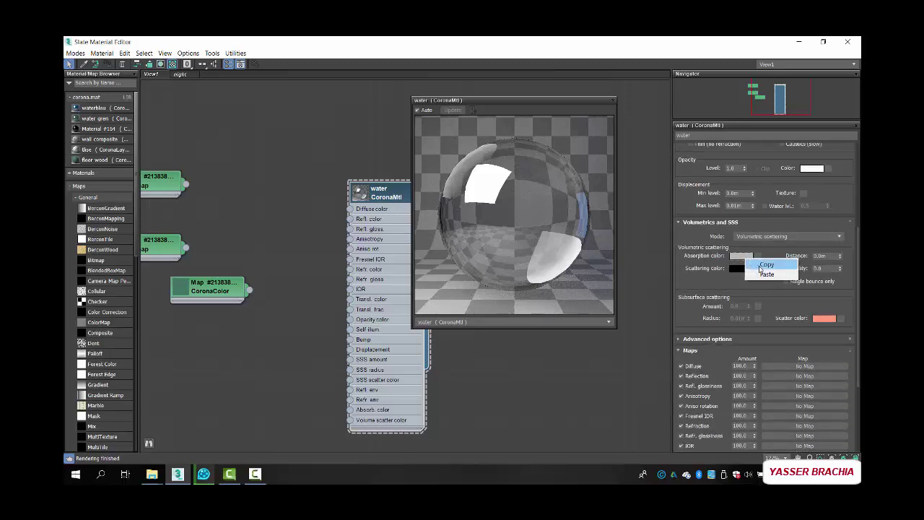
{"action": "left_click", "coordinate": [760, 275]}
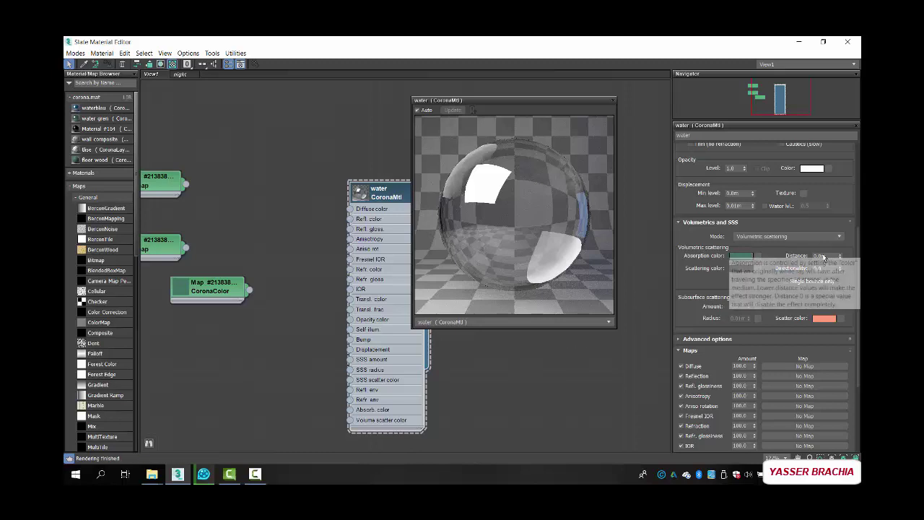
- Set the water material's volumetric absorption distance to 1.0 m
{"action": "left_click_drag", "start_coordinate": [824, 257], "coordinate": [788, 259]}
{"action": "type", "text": "1"}
{"action": "key", "text": "Return"}
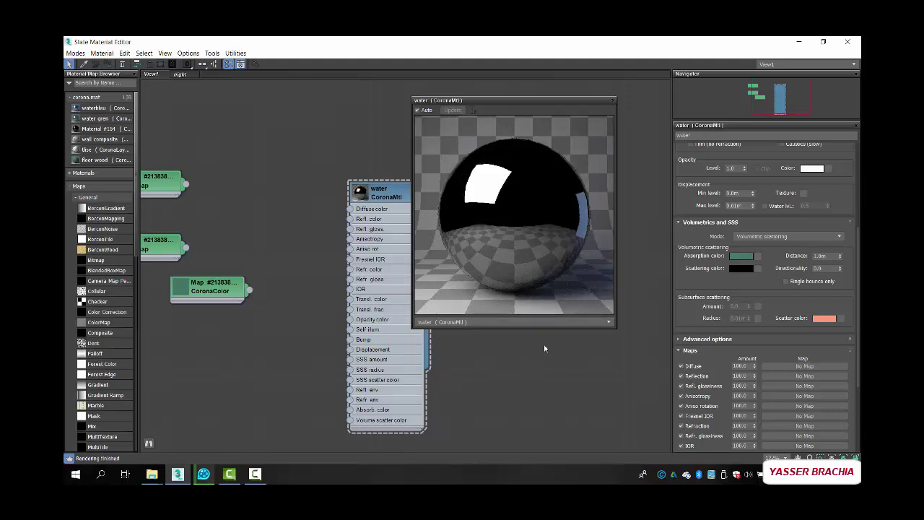
{"action": "mouse_move", "coordinate": [825, 273]}
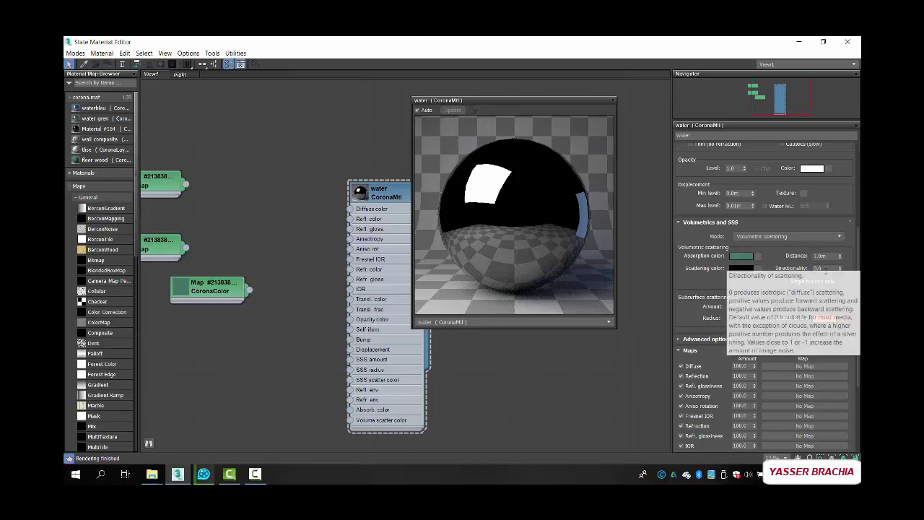
- Try a white diffuse color on the water material and set it back to black
{"action": "left_click_drag", "start_coordinate": [857, 286], "coordinate": [859, 186]}
{"action": "left_click", "coordinate": [816, 165]}
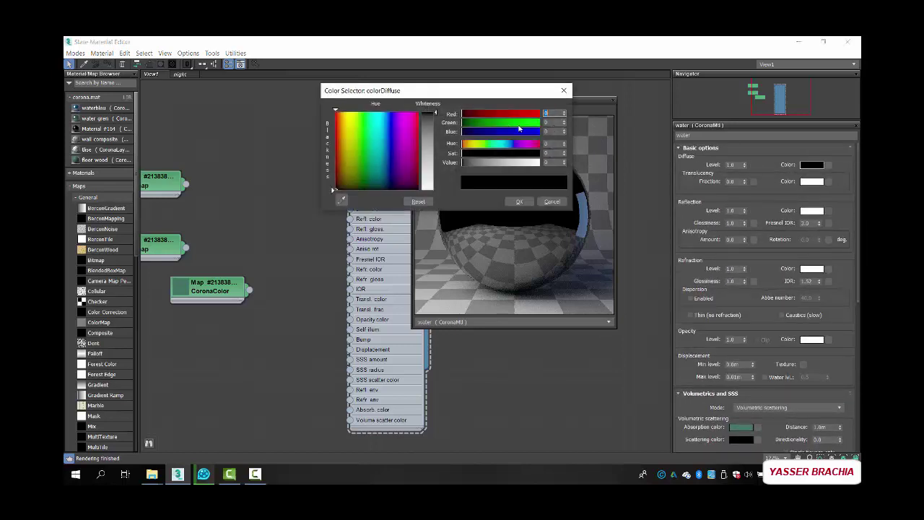
{"action": "left_click_drag", "start_coordinate": [430, 120], "coordinate": [430, 189]}
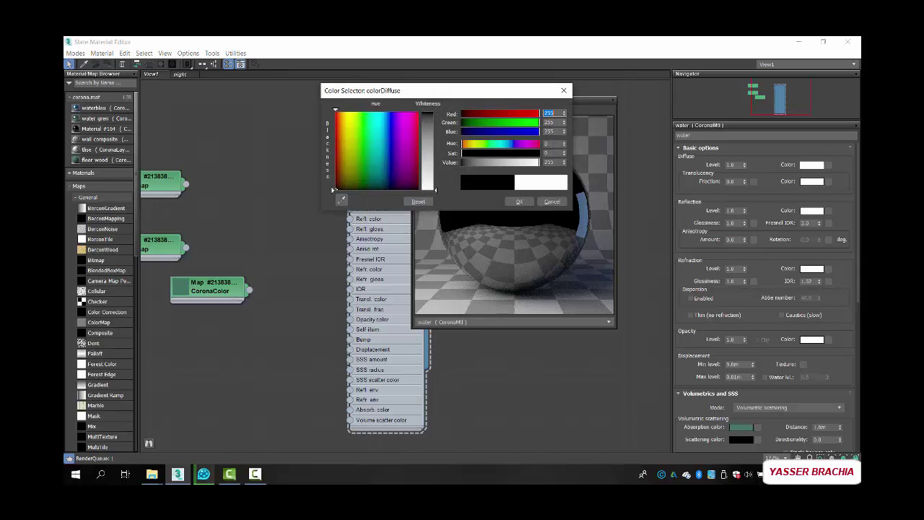
{"action": "left_click", "coordinate": [527, 205]}
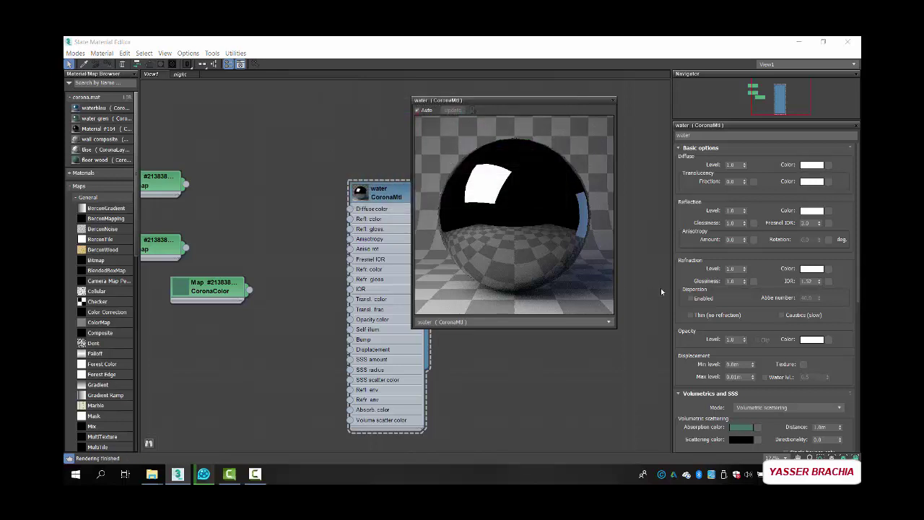
{"action": "left_click", "coordinate": [811, 165]}
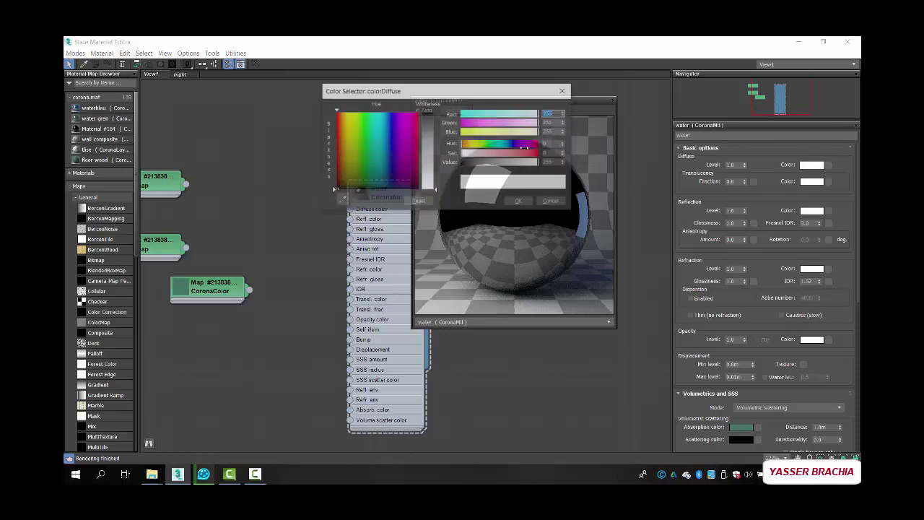
{"action": "left_click_drag", "start_coordinate": [436, 189], "coordinate": [435, 112]}
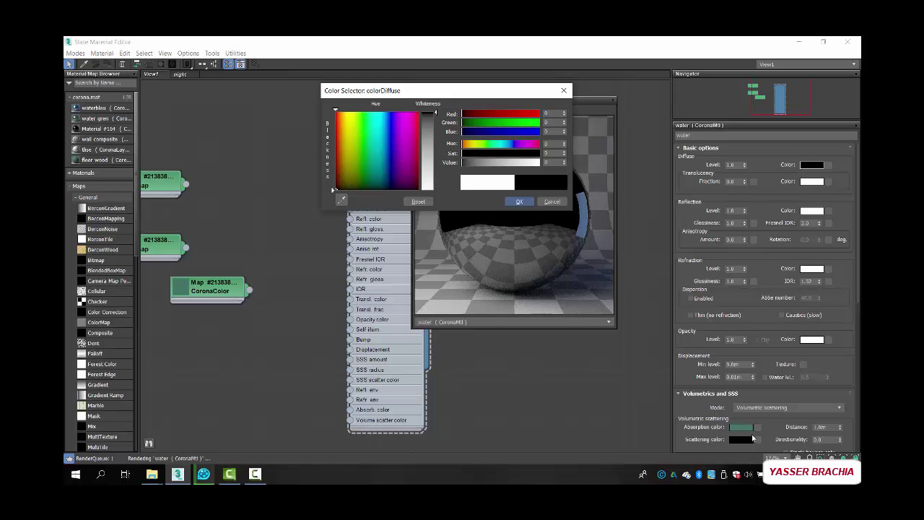
- Copy the water material's green volumetric absorption color into its scattering color
{"action": "right_click", "coordinate": [740, 427]}
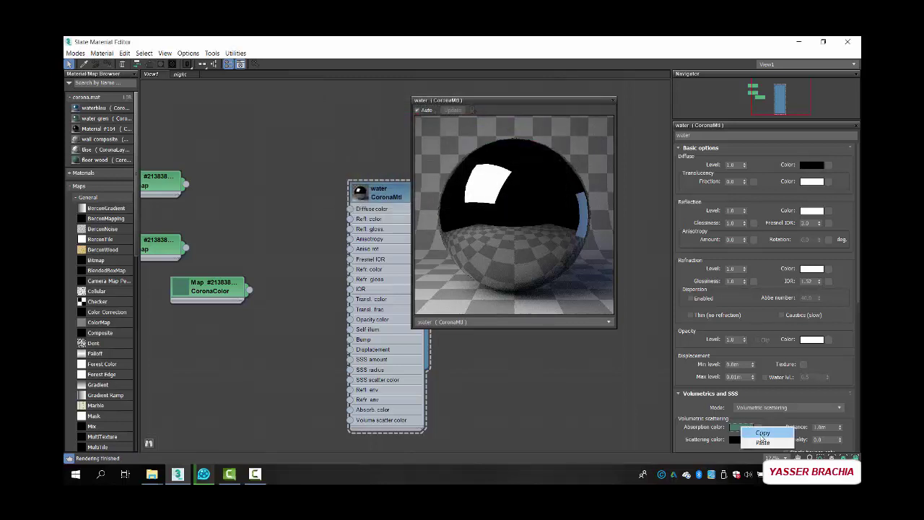
{"action": "left_click", "coordinate": [761, 434]}
{"action": "right_click", "coordinate": [745, 441]}
{"action": "left_click", "coordinate": [765, 457]}
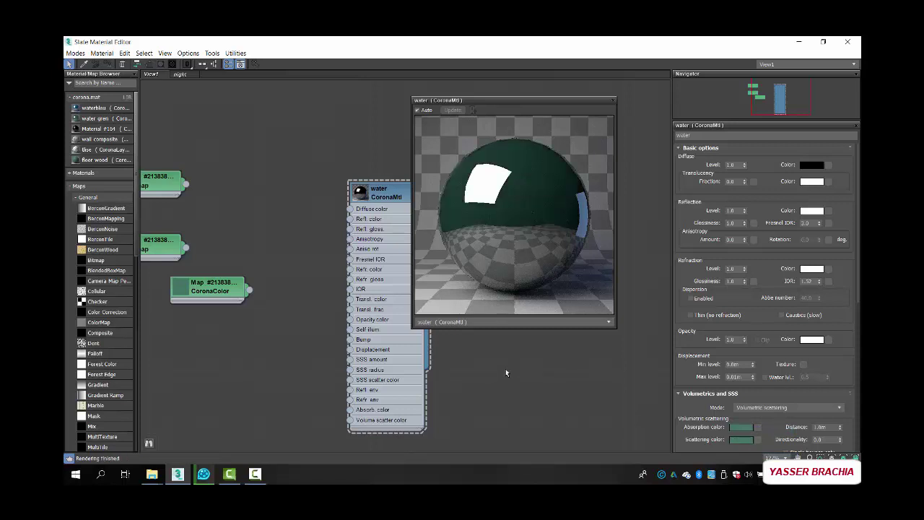
- Lighten the water material's volumetric absorption color by raising its whiteness slightly
{"action": "left_click_drag", "start_coordinate": [370, 191], "coordinate": [359, 191]}
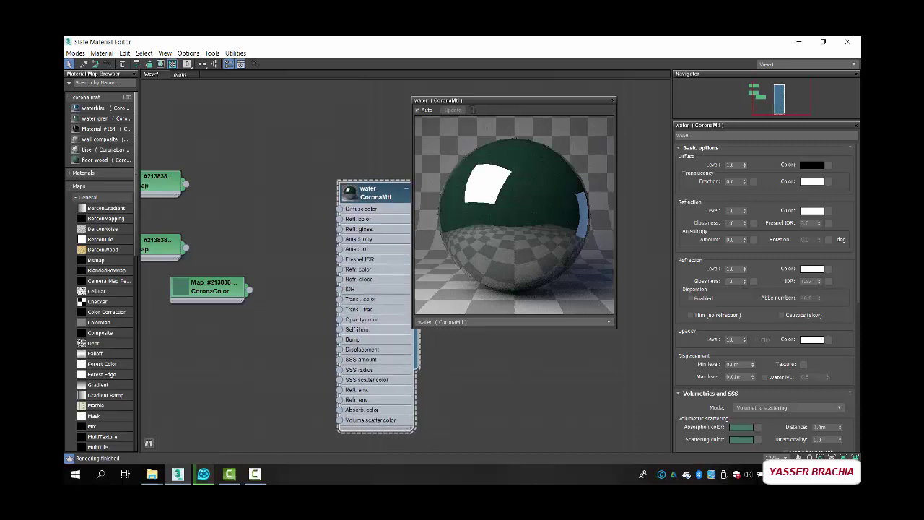
{"action": "left_click", "coordinate": [740, 428]}
{"action": "left_click", "coordinate": [435, 123]}
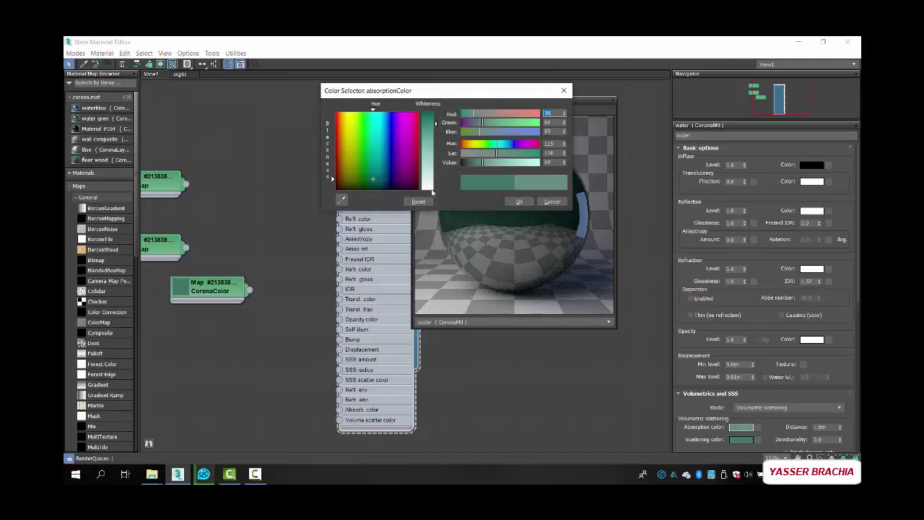
{"action": "left_click", "coordinate": [517, 202]}
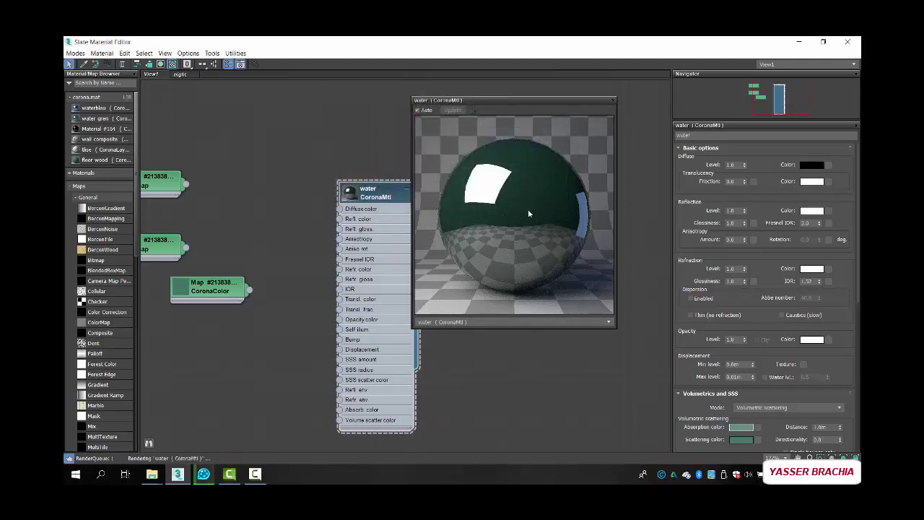
- Set the water material's scattering directionality to -0.5 and its absorption distance to 2.0 m
{"action": "left_click", "coordinate": [826, 440]}
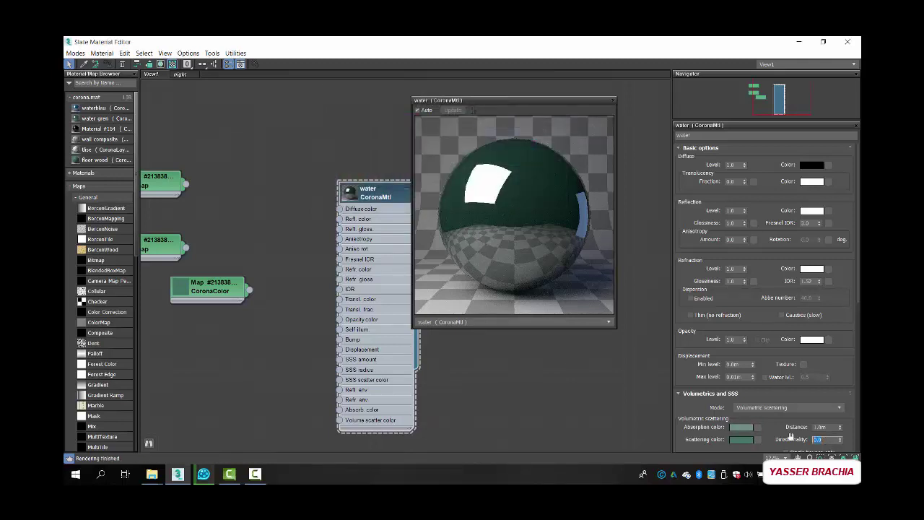
{"action": "type", "text": "0.5"}
{"action": "key", "text": "Return"}
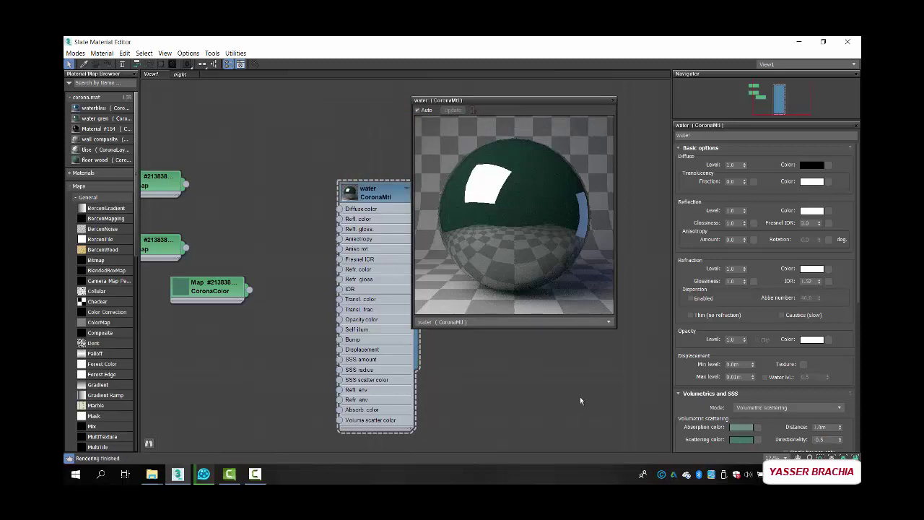
{"action": "left_click_drag", "start_coordinate": [829, 427], "coordinate": [798, 428]}
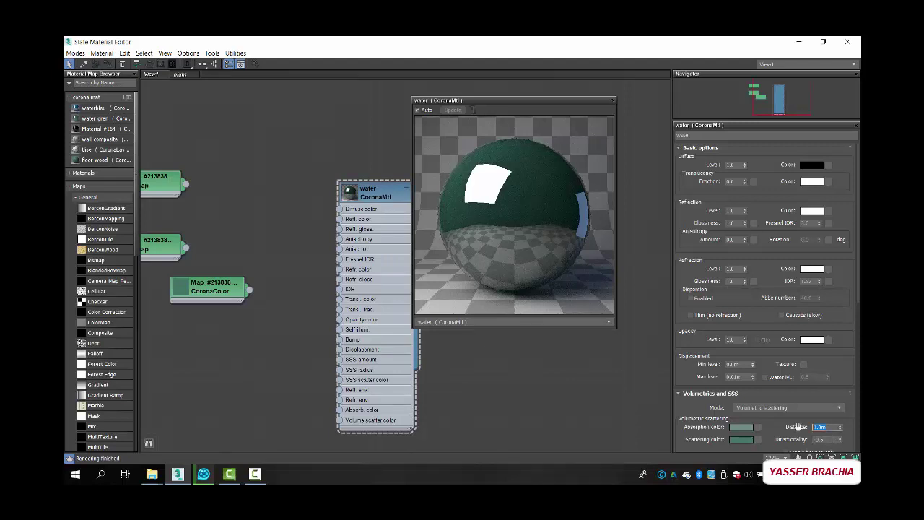
{"action": "type", "text": "2"}
{"action": "key", "text": "Return"}
- Close the water material's enlarged preview and minimize the material editor to return to the scene
{"action": "left_click", "coordinate": [612, 100]}
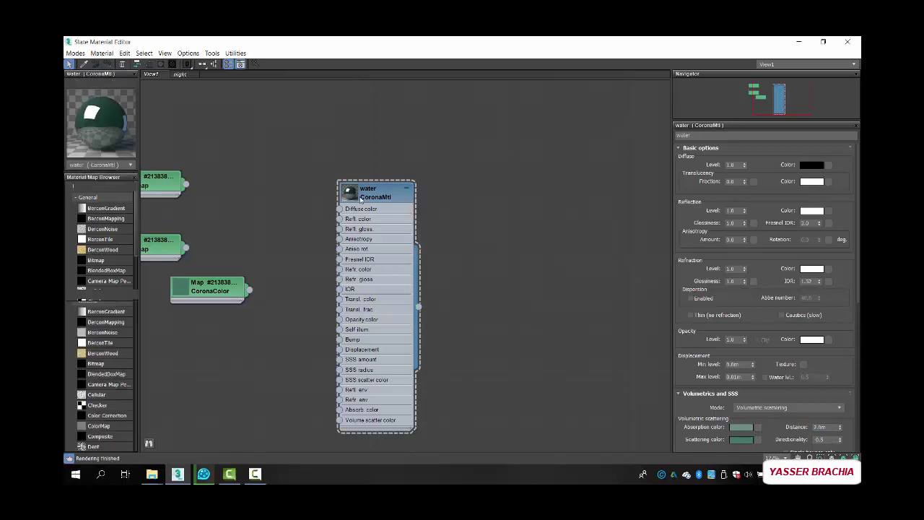
{"action": "left_click", "coordinate": [135, 75]}
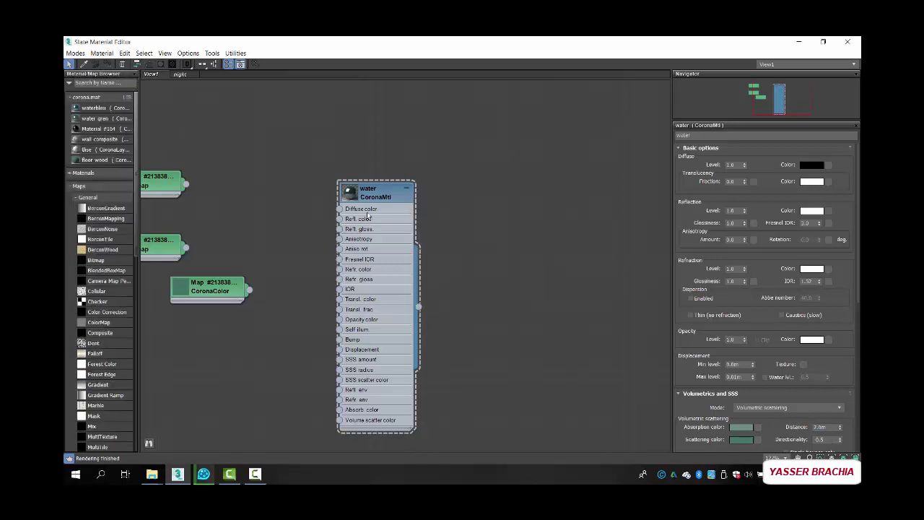
{"action": "left_click", "coordinate": [798, 42]}
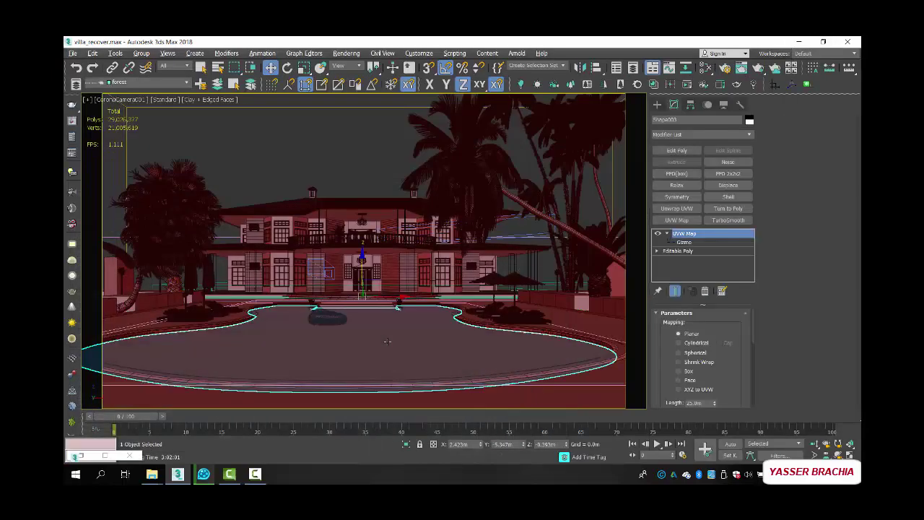
- Assign the water material to the selected pool surface, replacing the existing material of the same name
{"action": "key", "text": "m"}
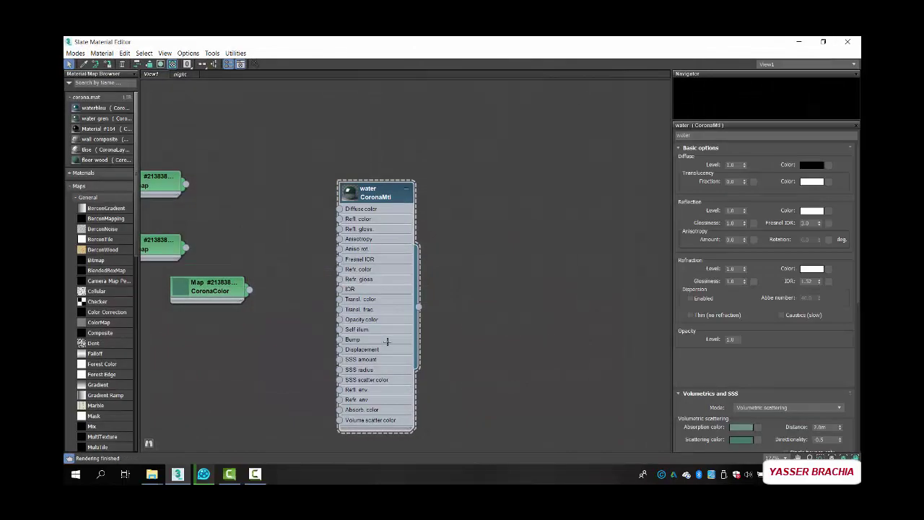
{"action": "right_click", "coordinate": [377, 191]}
{"action": "left_click", "coordinate": [408, 204]}
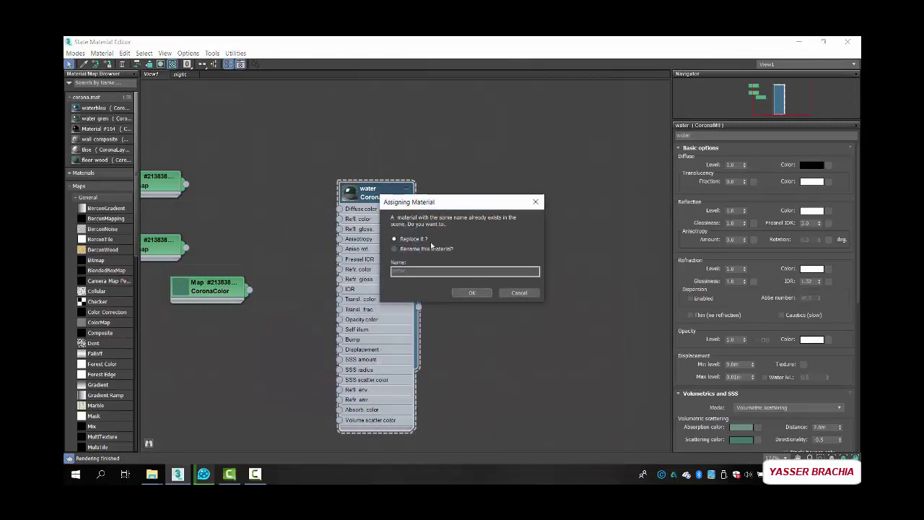
{"action": "left_click", "coordinate": [469, 292]}
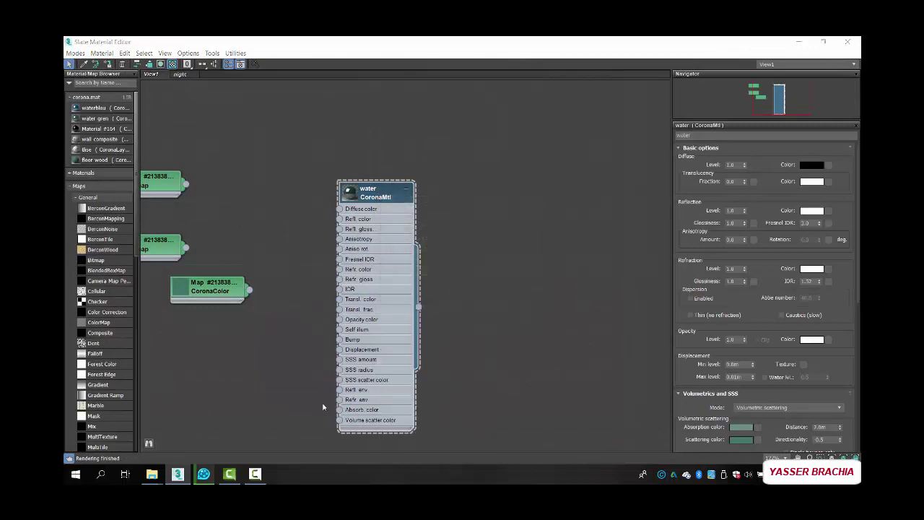
{"action": "left_click", "coordinate": [799, 42]}
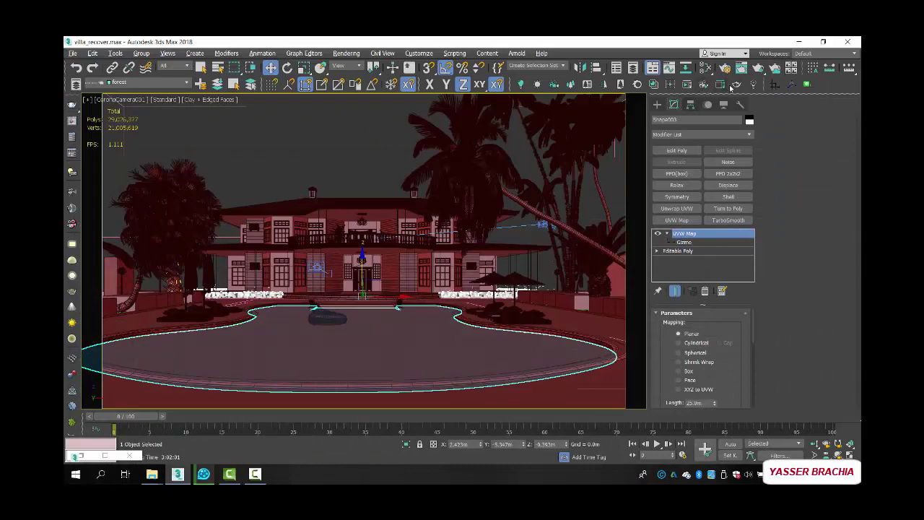
- Show the Corona frame buffer and start rendering the camera view
{"action": "left_click", "coordinate": [723, 85]}
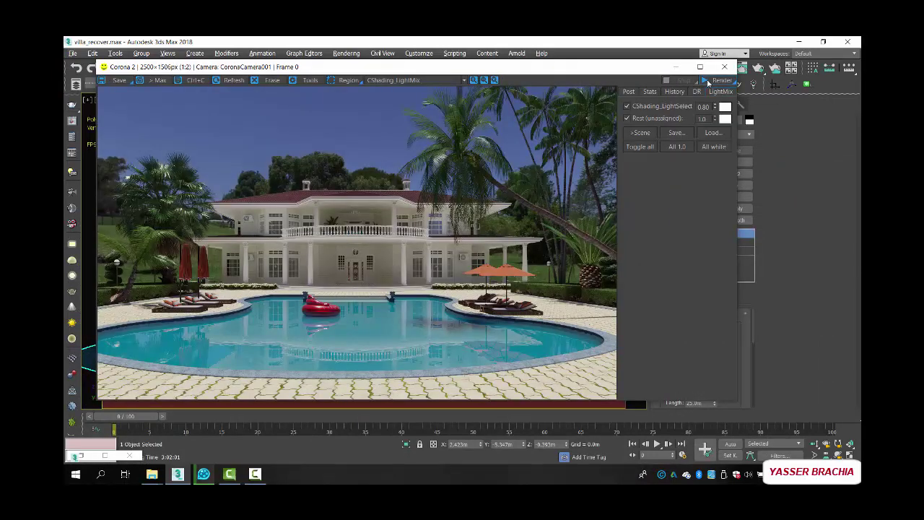
{"action": "left_click", "coordinate": [711, 86]}
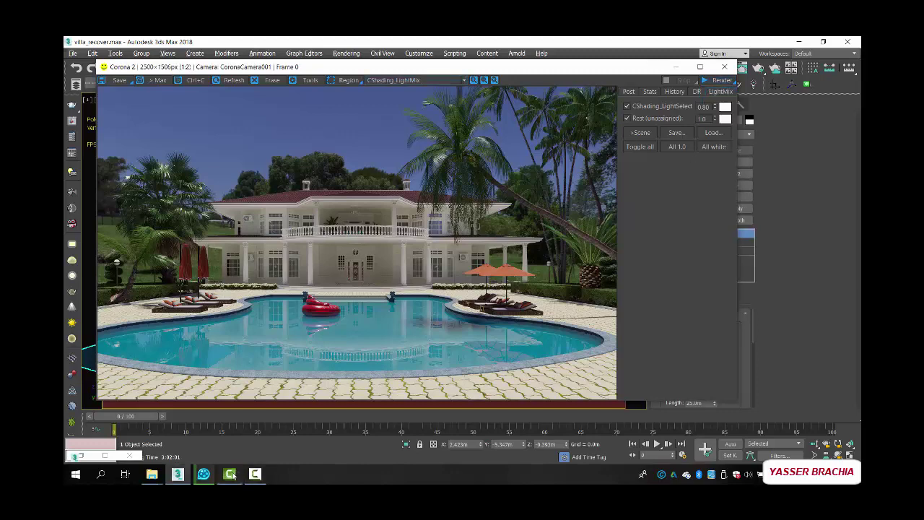
{"action": "left_click", "coordinate": [230, 474]}
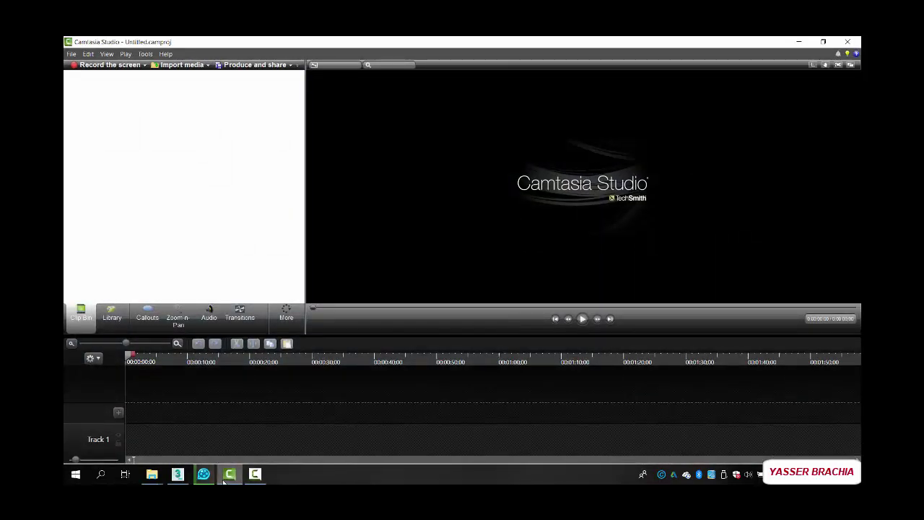
{"action": "left_click", "coordinate": [821, 433]}
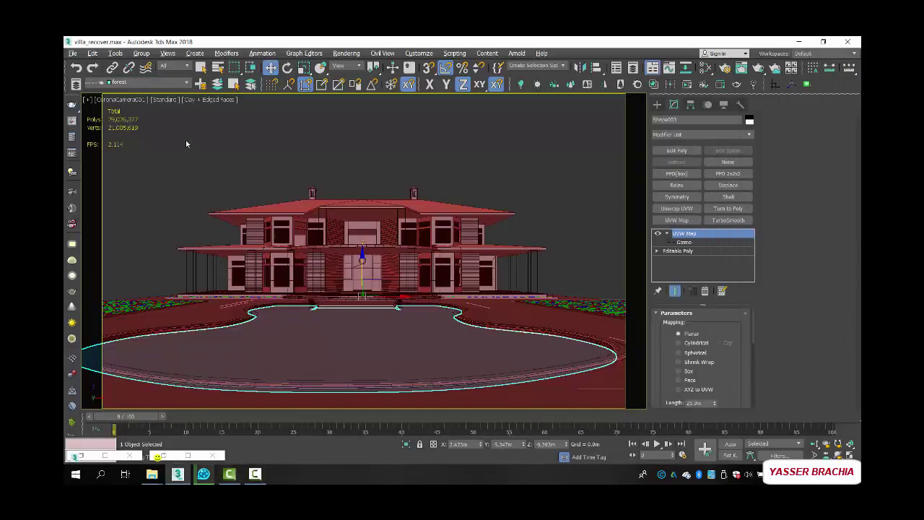
- Hide the forest layer and start a new Corona render of the camera view
{"action": "left_click", "coordinate": [139, 83]}
{"action": "left_click", "coordinate": [91, 249]}
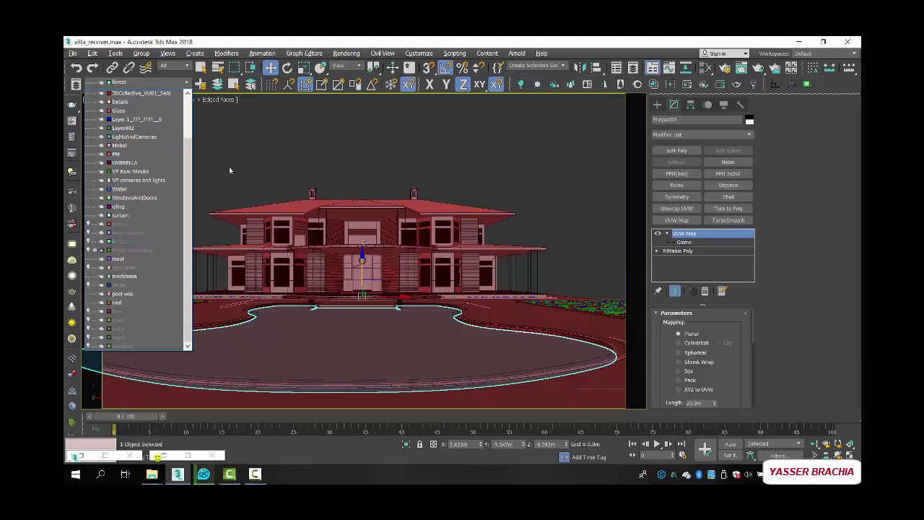
{"action": "left_click", "coordinate": [167, 455]}
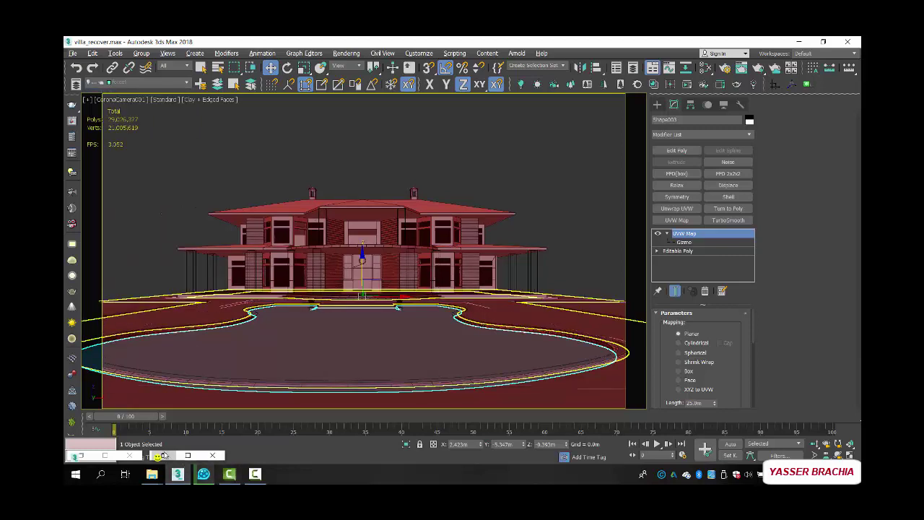
{"action": "left_click", "coordinate": [712, 83]}
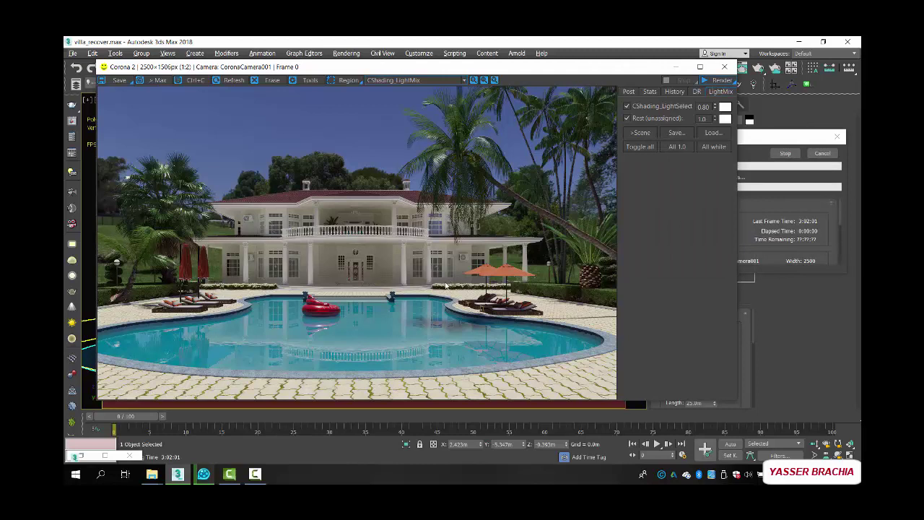
- Widen the render region on both sides to cover more of the pool
{"action": "left_click", "coordinate": [255, 474]}
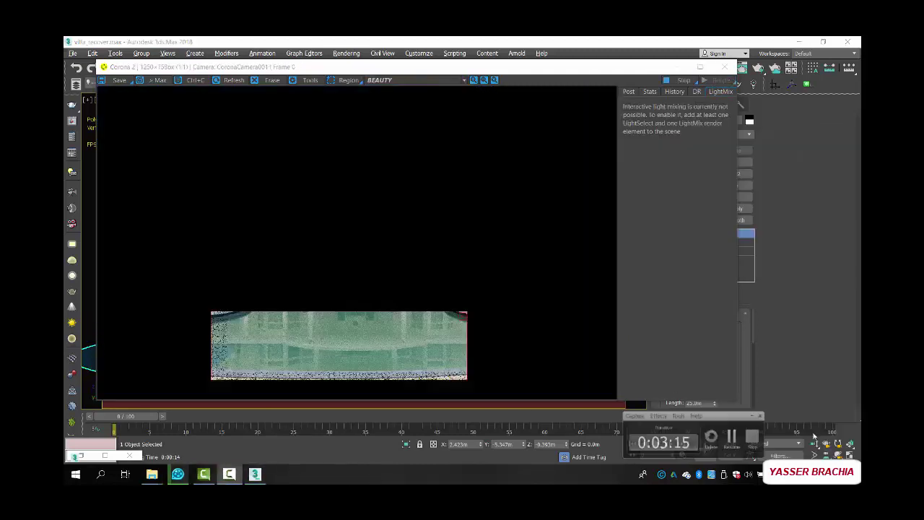
{"action": "left_click", "coordinate": [474, 348]}
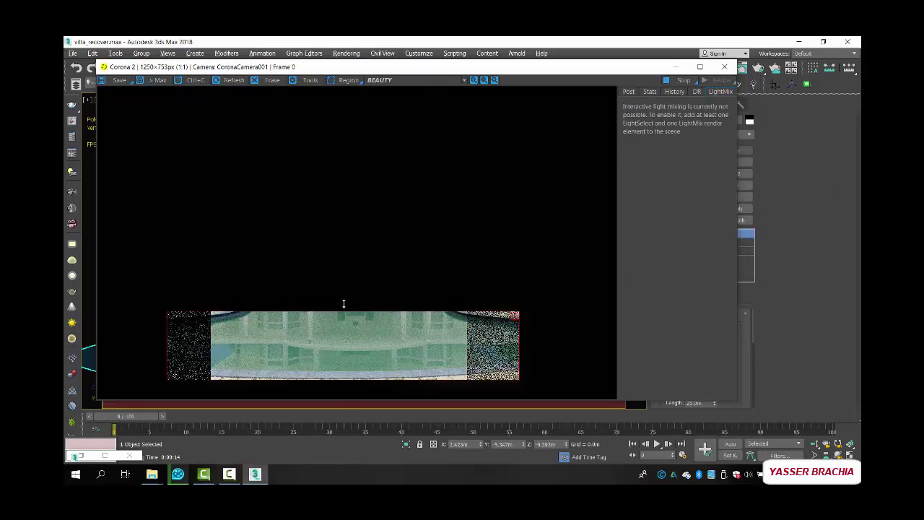
- Open the reference photo pool.jpg and compare its water color with the rendered pool
{"action": "left_click", "coordinate": [151, 474]}
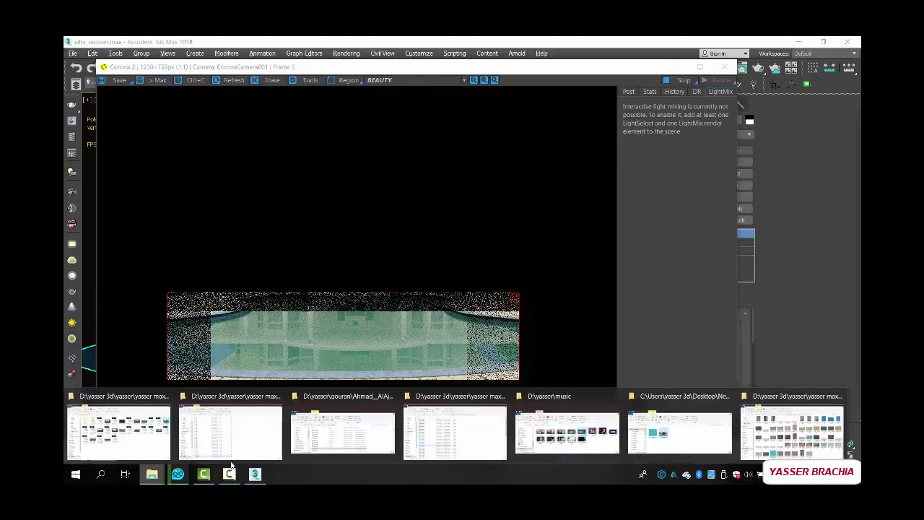
{"action": "left_click", "coordinate": [680, 434]}
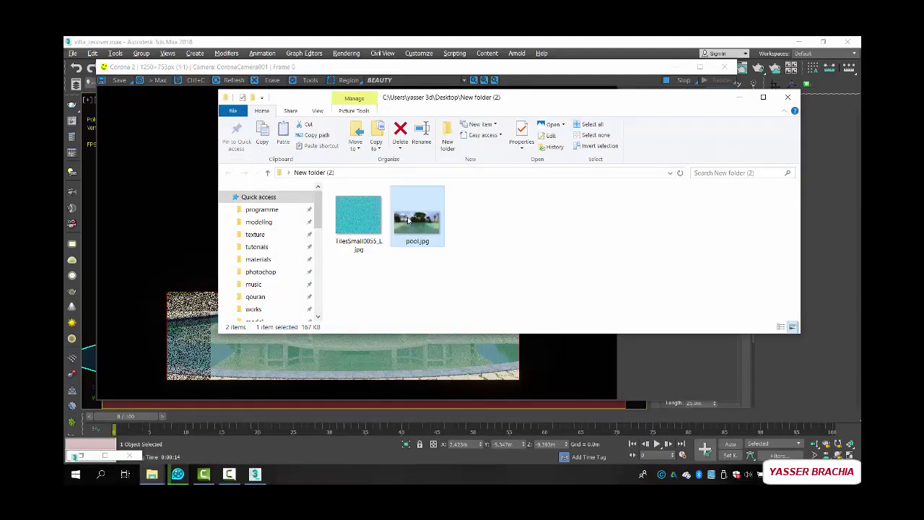
{"action": "double_click", "coordinate": [408, 220]}
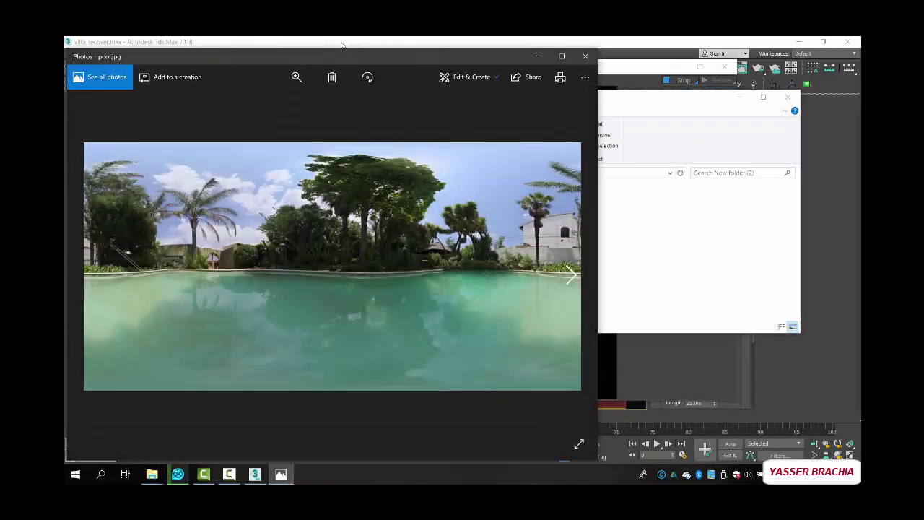
{"action": "double_click", "coordinate": [341, 44]}
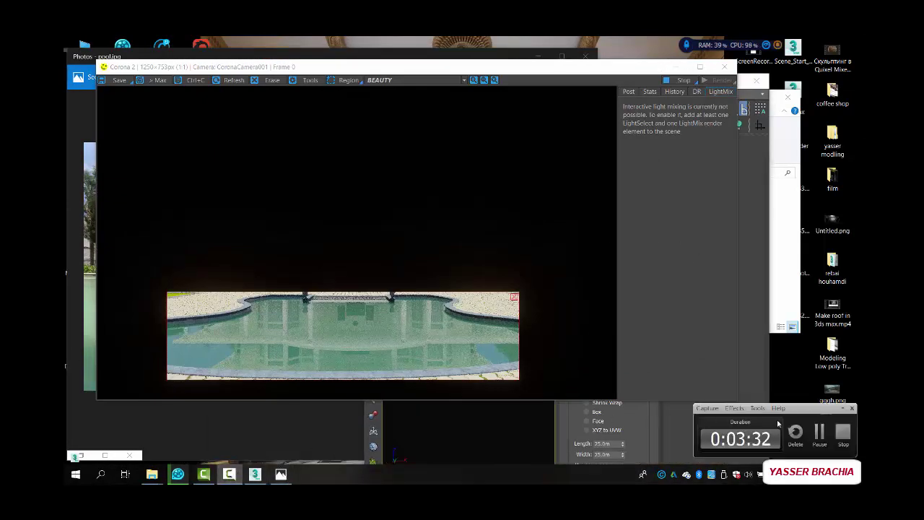
{"action": "left_click", "coordinate": [254, 474]}
{"action": "left_click", "coordinate": [281, 474]}
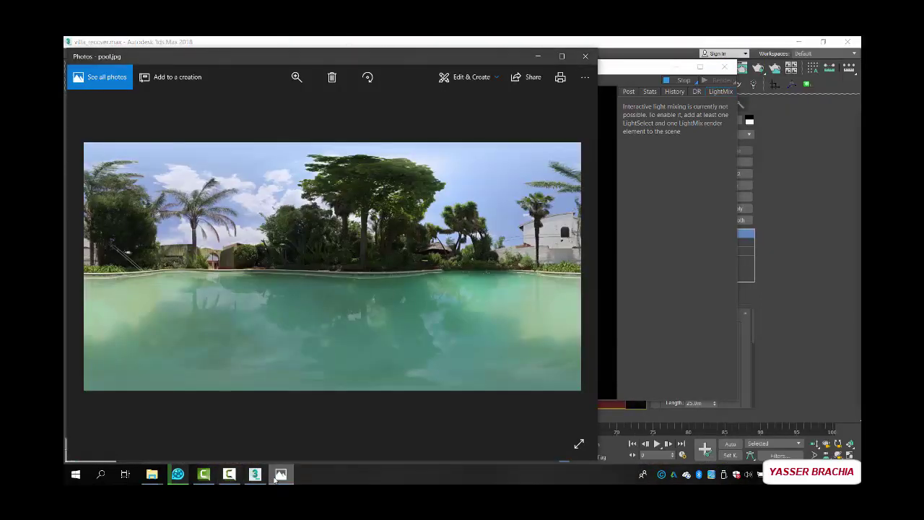
{"action": "left_click", "coordinate": [281, 474]}
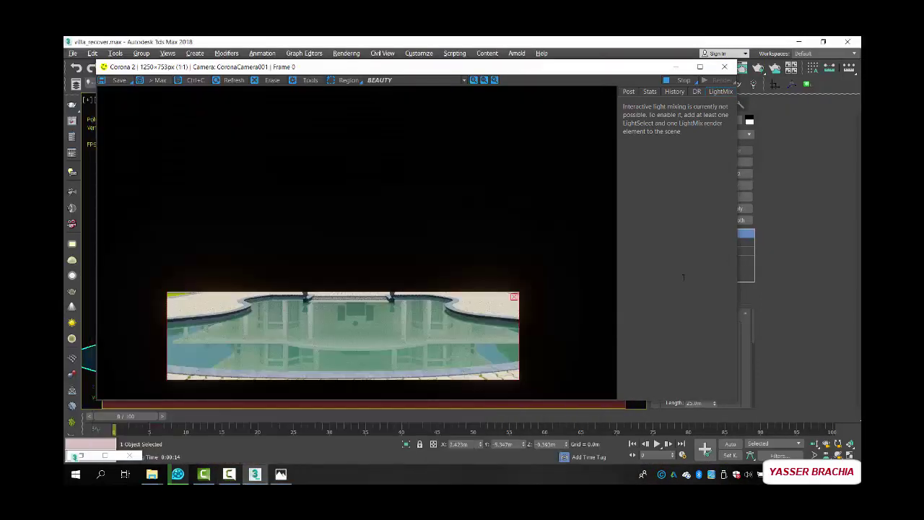
- Set the water material's volumetric scattering directionality to -0.2 and its absorption distance to 2.5 m
{"action": "scroll", "coordinate": [340, 343], "scroll_direction": "up", "scroll_amount": 1}
{"action": "scroll", "coordinate": [341, 339], "scroll_direction": "down", "scroll_amount": 1}
{"action": "key", "text": "m"}
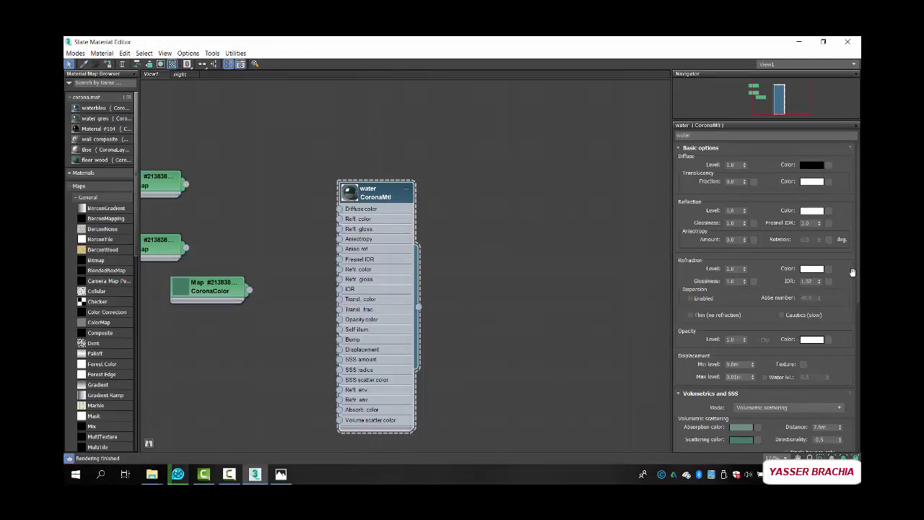
{"action": "left_click_drag", "start_coordinate": [852, 268], "coordinate": [823, 323]}
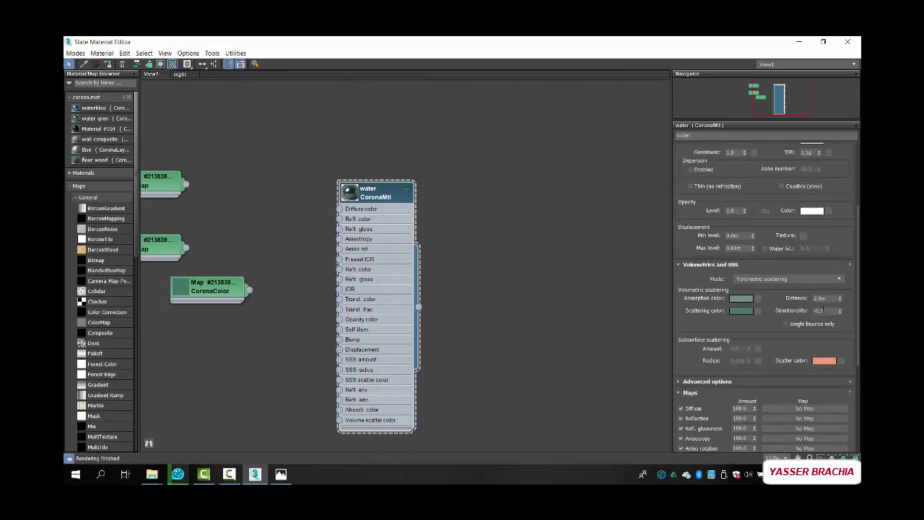
{"action": "double_click", "coordinate": [818, 310]}
{"action": "left_click", "coordinate": [823, 310]}
{"action": "double_click", "coordinate": [828, 297]}
{"action": "type", "text": "2.5"}
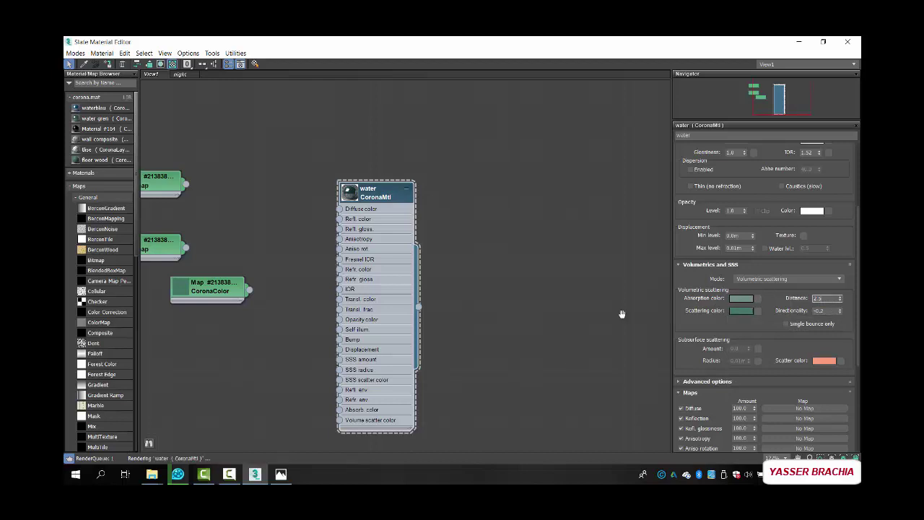
{"action": "key", "text": "Return"}
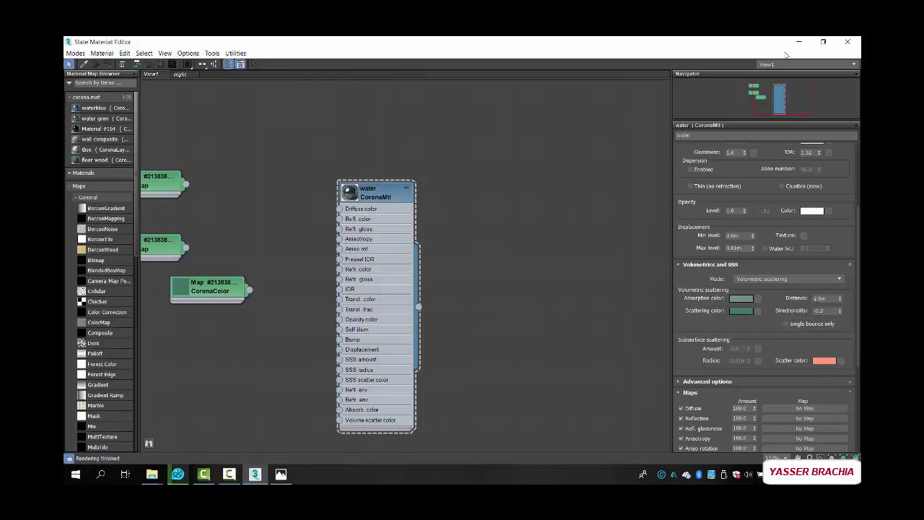
{"action": "left_click", "coordinate": [800, 41]}
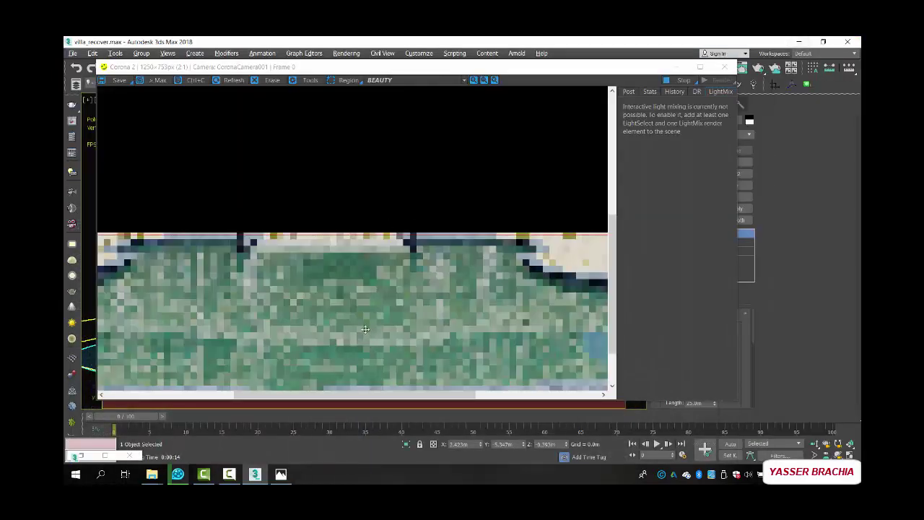
- Examine the water color, transparency and reflections across the pool in the updated interactive render
{"action": "scroll", "coordinate": [367, 332], "scroll_direction": "up", "scroll_amount": 4}
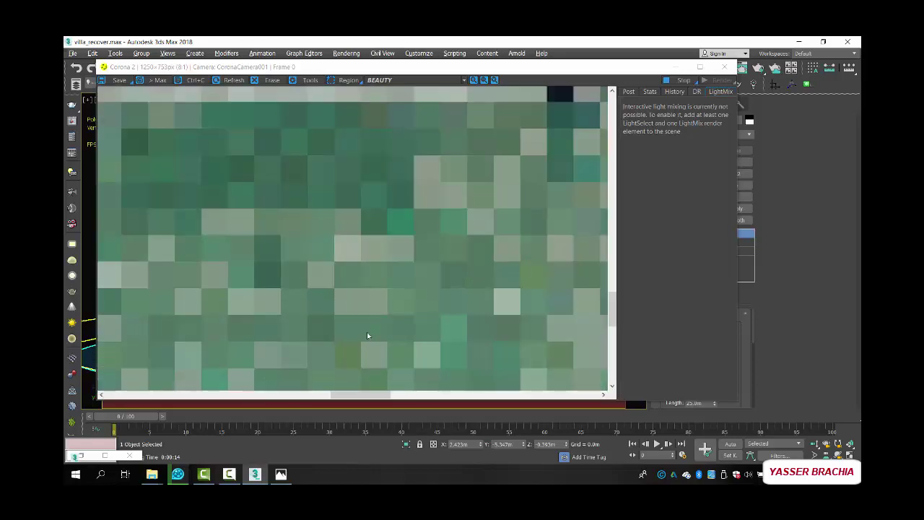
{"action": "scroll", "coordinate": [367, 332], "scroll_direction": "down", "scroll_amount": 2}
{"action": "scroll", "coordinate": [367, 332], "scroll_direction": "down", "scroll_amount": 2}
{"action": "scroll", "coordinate": [320, 248], "scroll_direction": "up", "scroll_amount": 8}
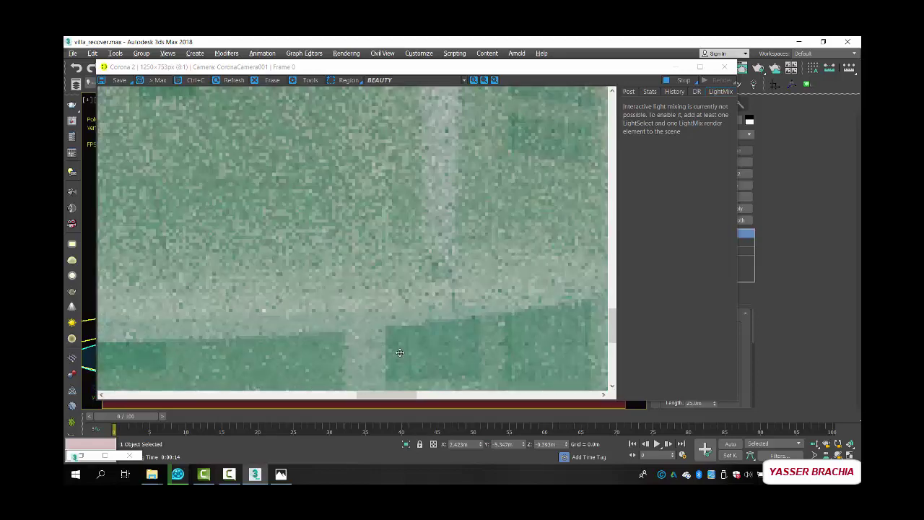
{"action": "scroll", "coordinate": [320, 247], "scroll_direction": "down", "scroll_amount": 6}
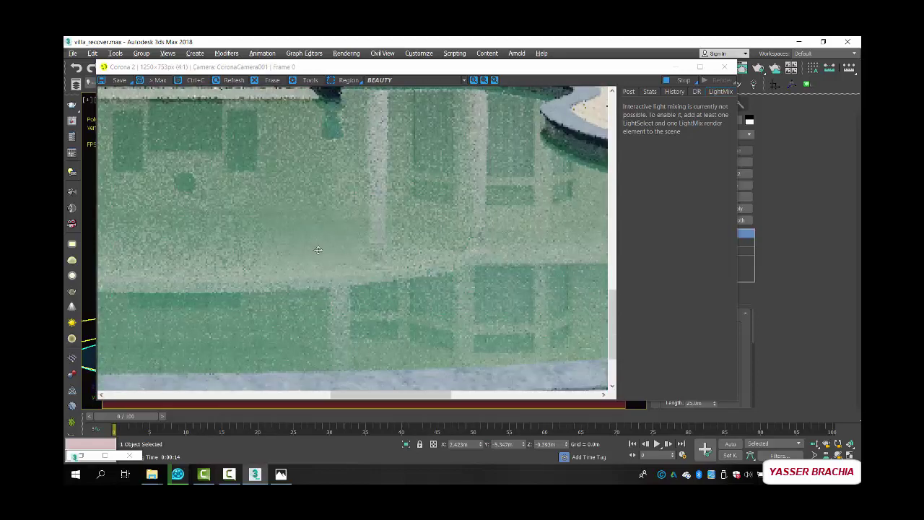
{"action": "scroll", "coordinate": [317, 250], "scroll_direction": "down", "scroll_amount": 4}
{"action": "scroll", "coordinate": [234, 312], "scroll_direction": "up", "scroll_amount": 6}
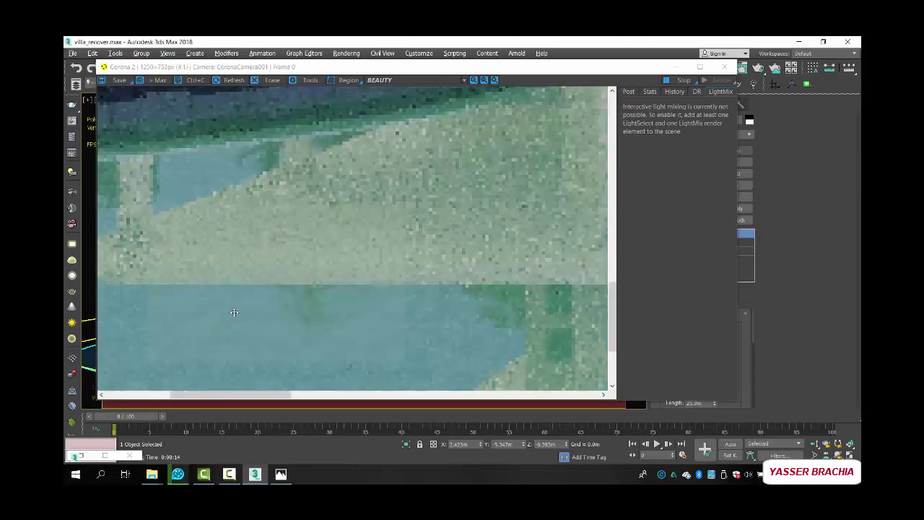
{"action": "scroll", "coordinate": [234, 311], "scroll_direction": "down", "scroll_amount": 2}
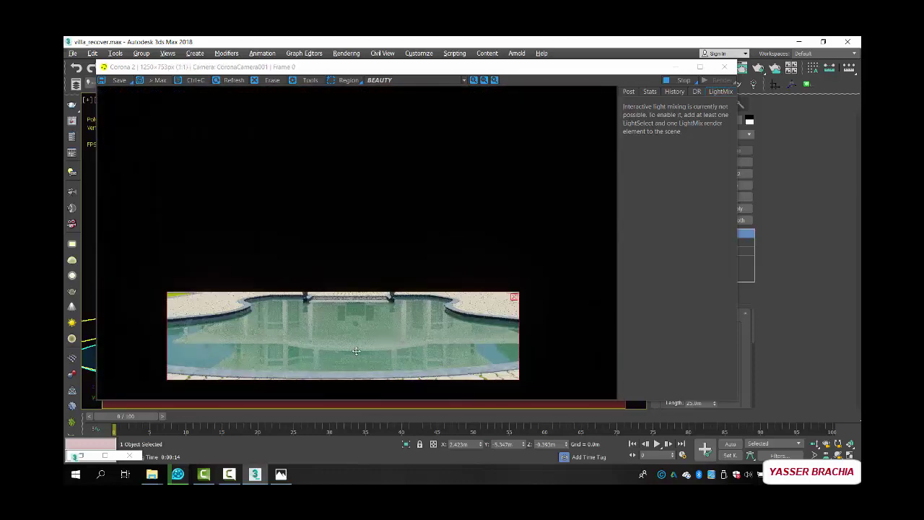
{"action": "scroll", "coordinate": [356, 351], "scroll_direction": "up", "scroll_amount": 1}
{"action": "scroll", "coordinate": [356, 351], "scroll_direction": "down", "scroll_amount": 1}
{"action": "scroll", "coordinate": [474, 352], "scroll_direction": "up", "scroll_amount": 4}
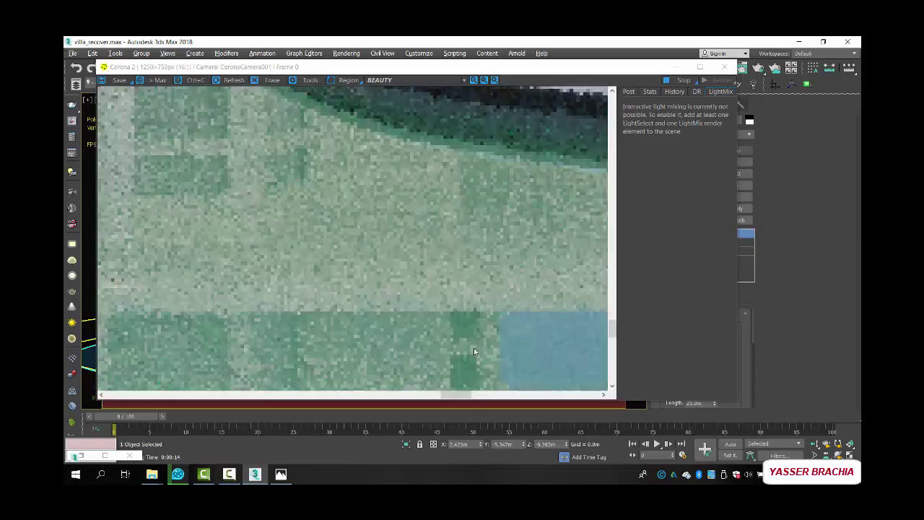
{"action": "scroll", "coordinate": [473, 350], "scroll_direction": "down", "scroll_amount": 3}
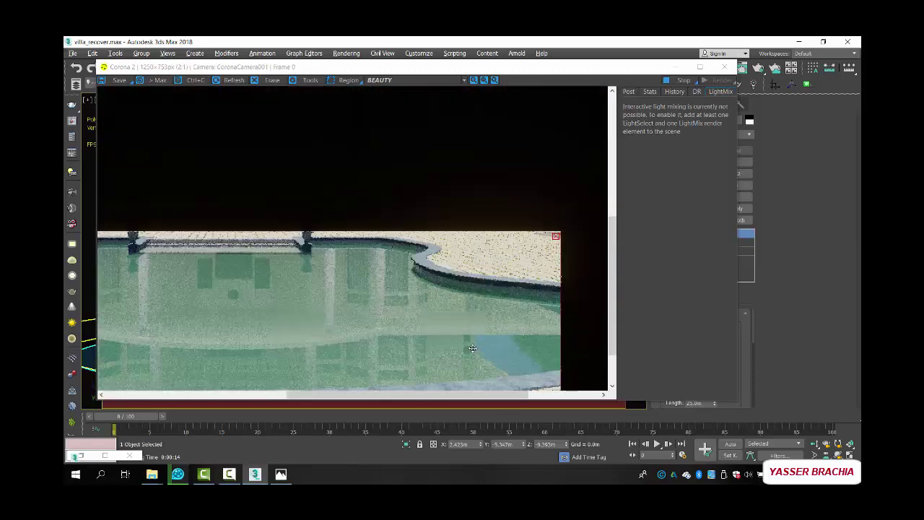
{"action": "scroll", "coordinate": [473, 348], "scroll_direction": "down", "scroll_amount": 1}
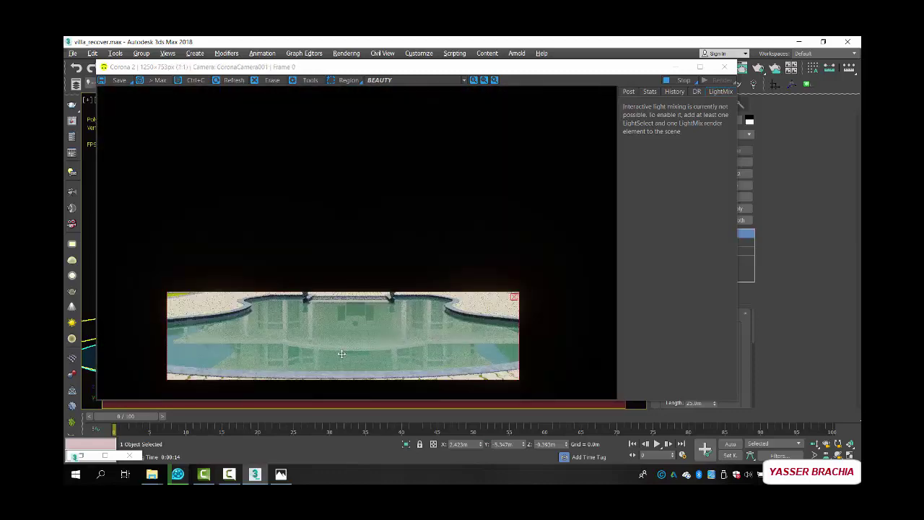
{"action": "scroll", "coordinate": [343, 354], "scroll_direction": "up", "scroll_amount": 1}
{"action": "scroll", "coordinate": [376, 360], "scroll_direction": "up", "scroll_amount": 3}
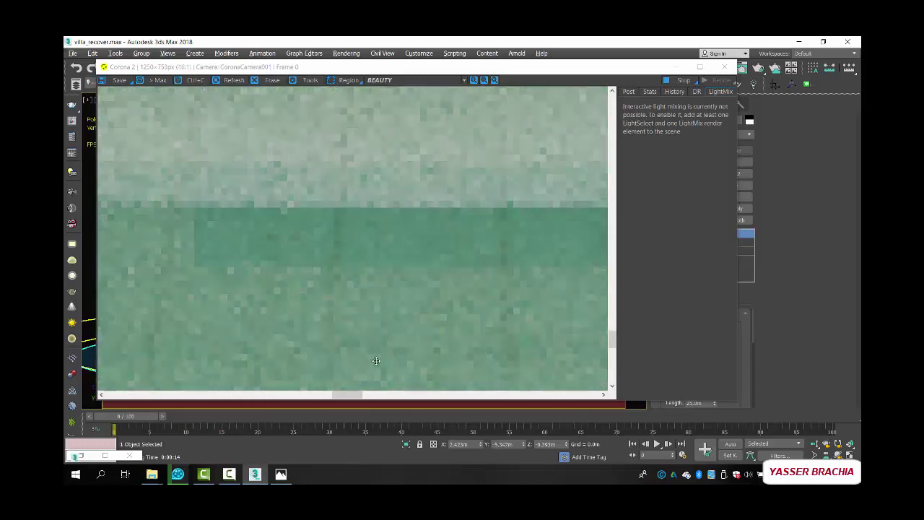
{"action": "scroll", "coordinate": [376, 361], "scroll_direction": "down", "scroll_amount": 3}
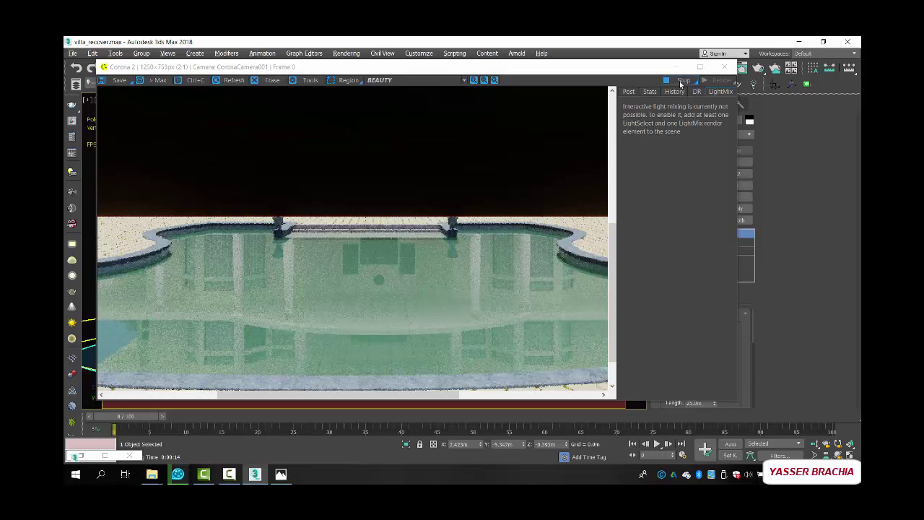
- Stop the interactive render and switch to the reference photo to compare the water
{"action": "left_click", "coordinate": [682, 81]}
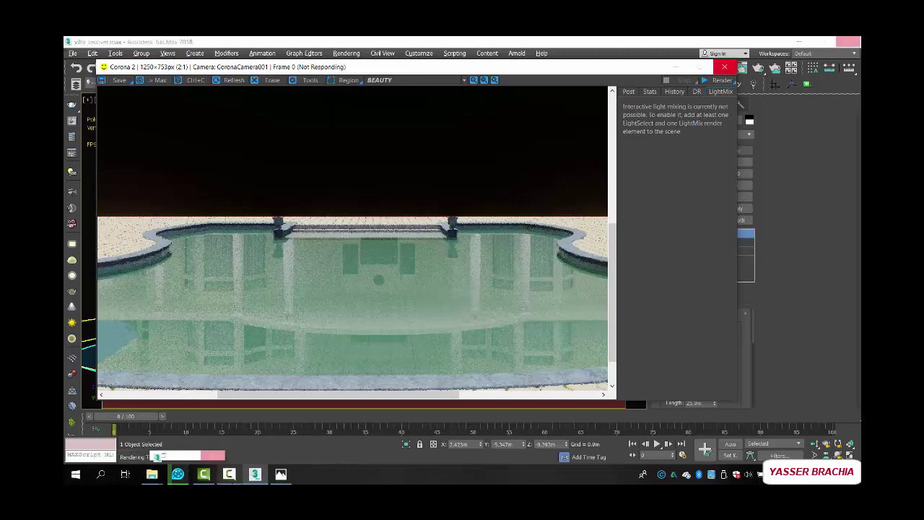
{"action": "left_click", "coordinate": [283, 475]}
{"action": "left_click", "coordinate": [281, 475]}
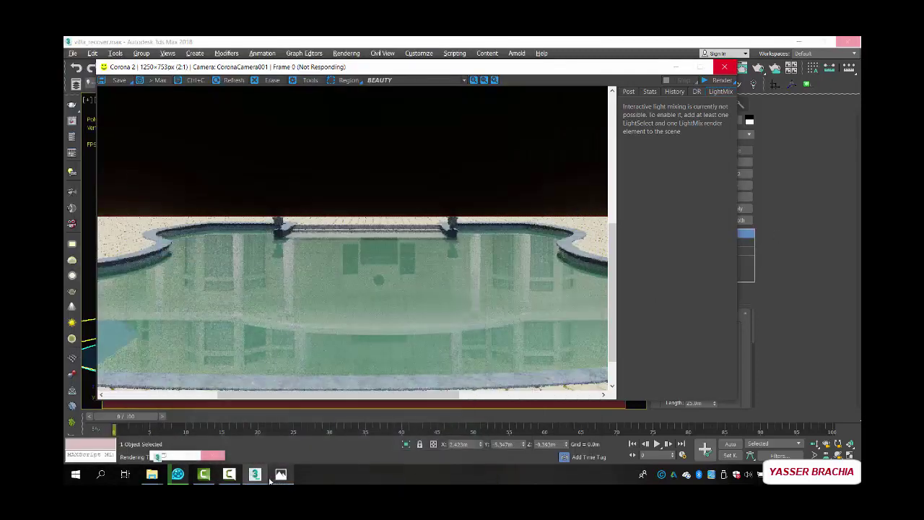
{"action": "mouse_move", "coordinate": [268, 482]}
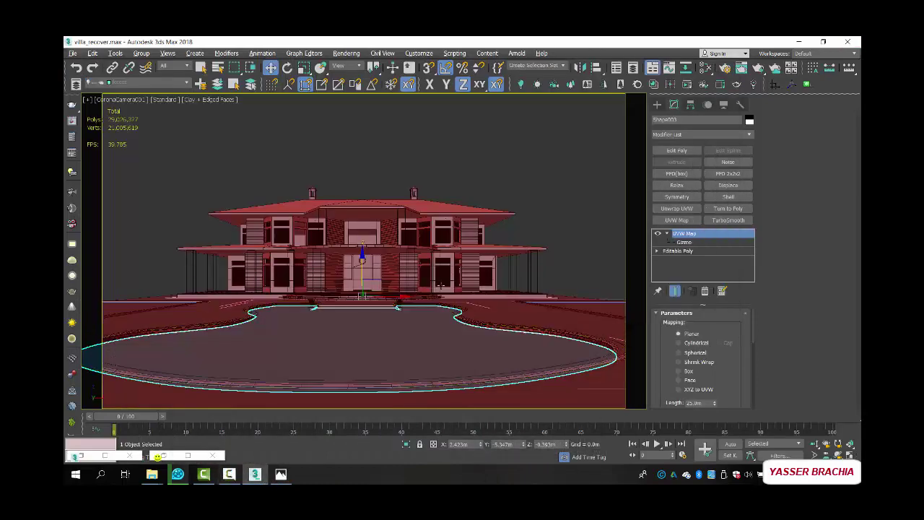
- Set the water material's volumetric distance to 2.2 m and move its node away from the map nodes
{"action": "key", "text": "m"}
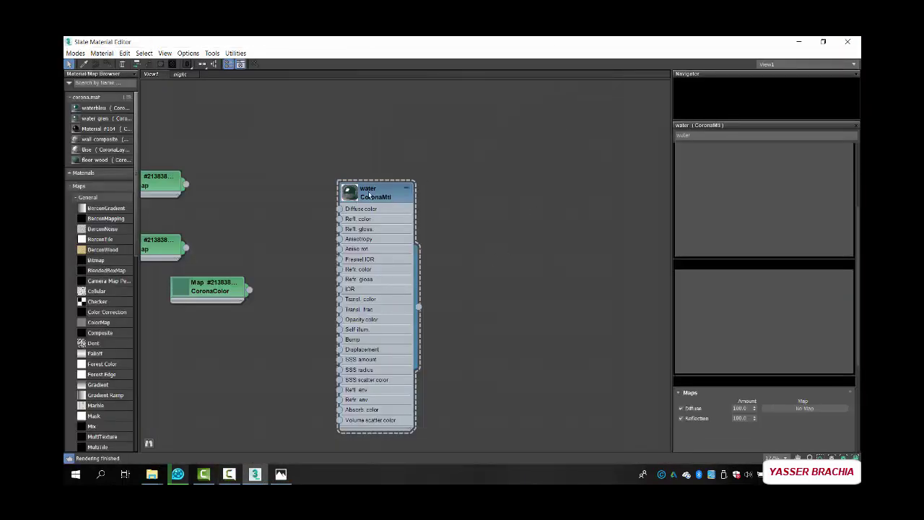
{"action": "left_click_drag", "start_coordinate": [347, 205], "coordinate": [456, 204]}
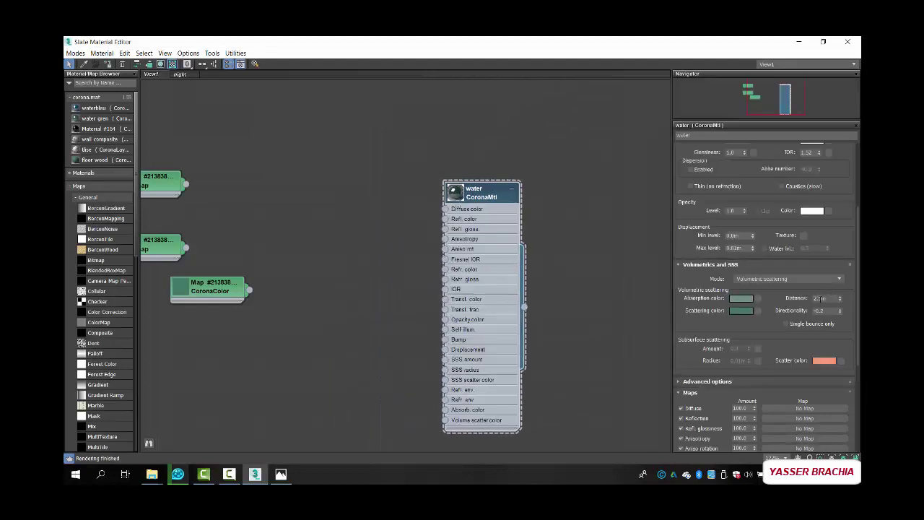
{"action": "double_click", "coordinate": [819, 298]}
{"action": "left_click_drag", "start_coordinate": [499, 199], "coordinate": [583, 199]}
{"action": "right_click", "coordinate": [269, 243]}
{"action": "mouse_move", "coordinate": [303, 288]}
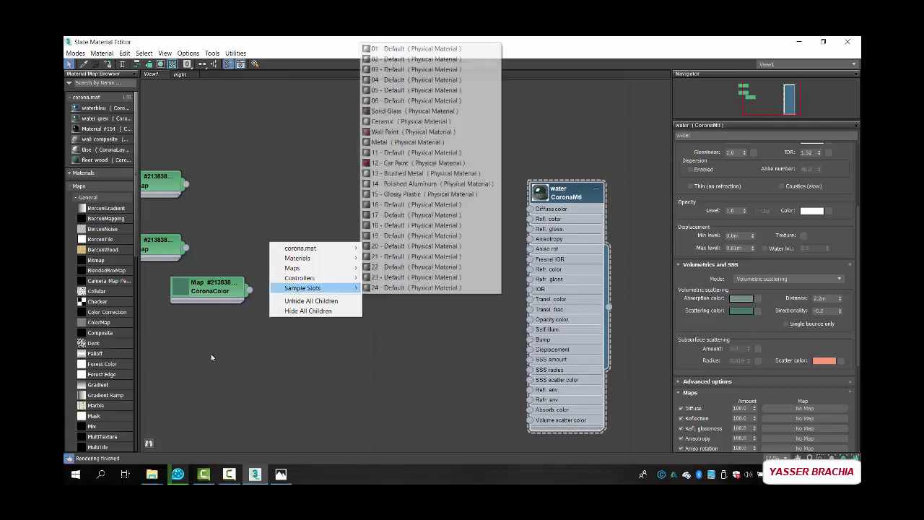
{"action": "left_click", "coordinate": [217, 364]}
- Add a Noise map, set the water material's bump amount to 0.05 and connect the noise to its Bump input
{"action": "scroll", "coordinate": [118, 386], "scroll_direction": "down", "scroll_amount": 3}
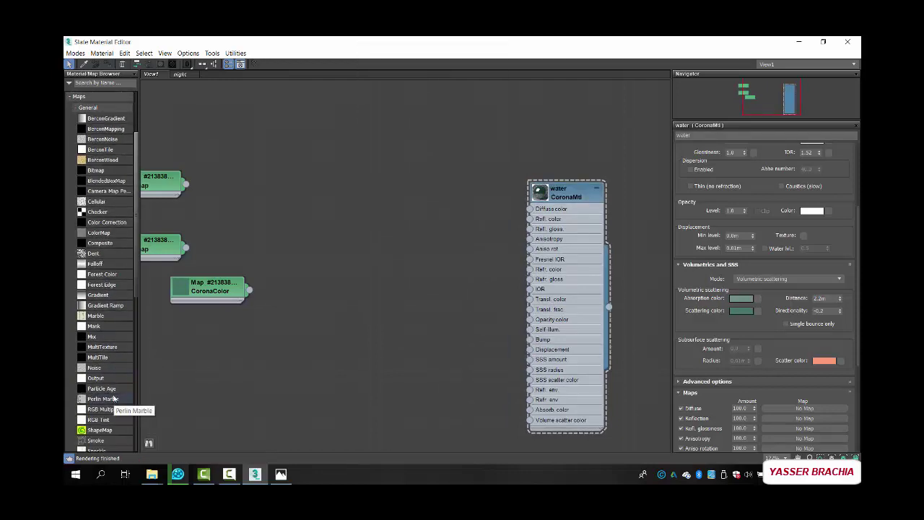
{"action": "left_click_drag", "start_coordinate": [120, 368], "coordinate": [323, 315]}
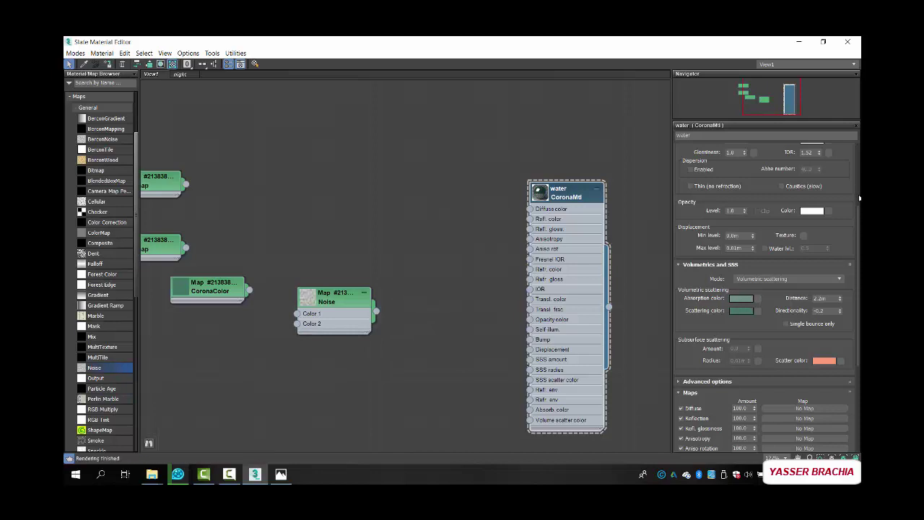
{"action": "scroll", "coordinate": [809, 325], "scroll_direction": "down", "scroll_amount": 5}
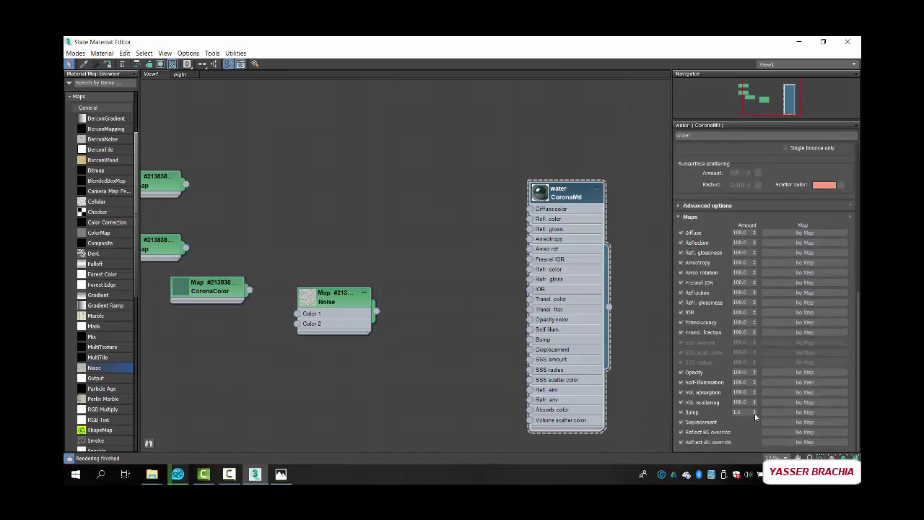
{"action": "double_click", "coordinate": [738, 411]}
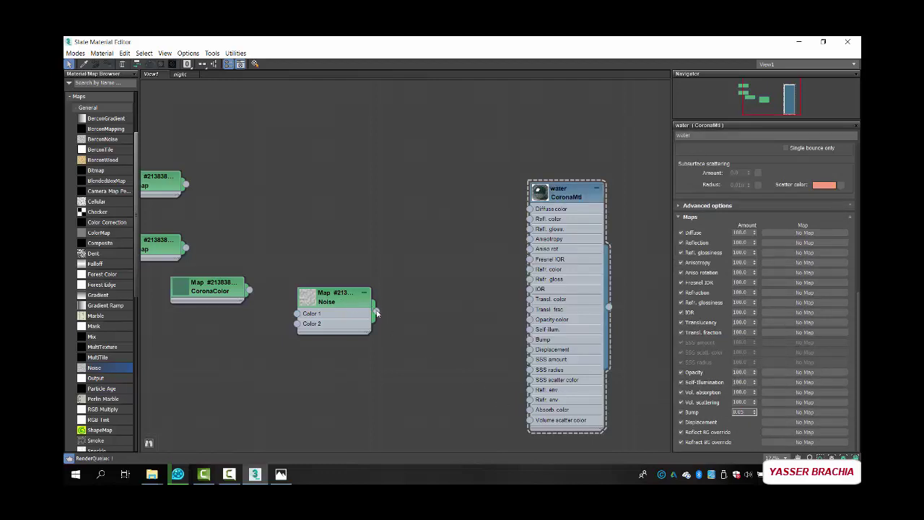
{"action": "left_click_drag", "start_coordinate": [377, 312], "coordinate": [530, 340]}
- Set the Noise map's size to 20 and move its node closer to the water material
{"action": "double_click", "coordinate": [329, 303]}
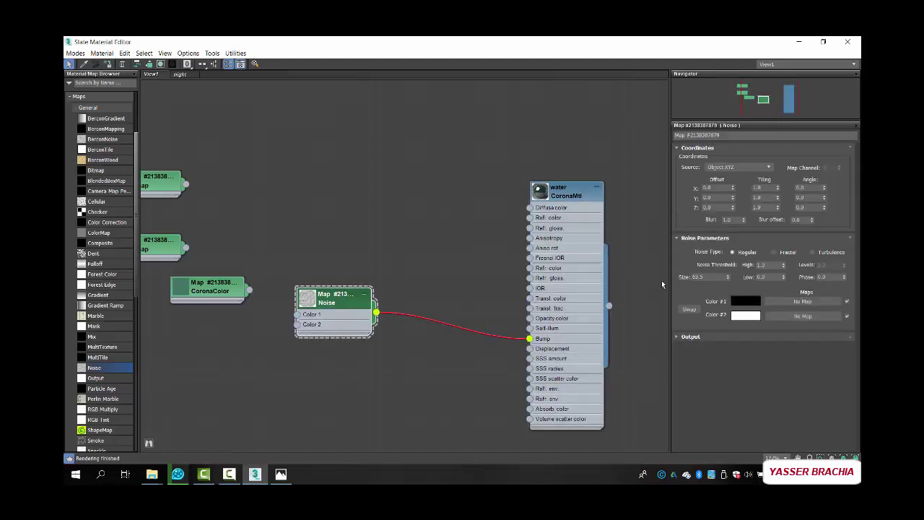
{"action": "left_click_drag", "start_coordinate": [712, 277], "coordinate": [635, 271]}
{"action": "type", "text": "20"}
{"action": "key", "text": "Return"}
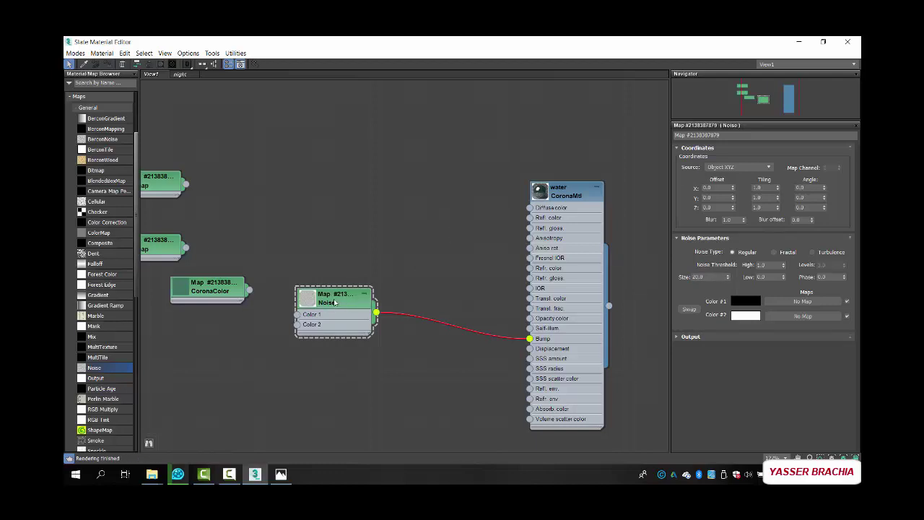
{"action": "left_click_drag", "start_coordinate": [334, 302], "coordinate": [356, 303]}
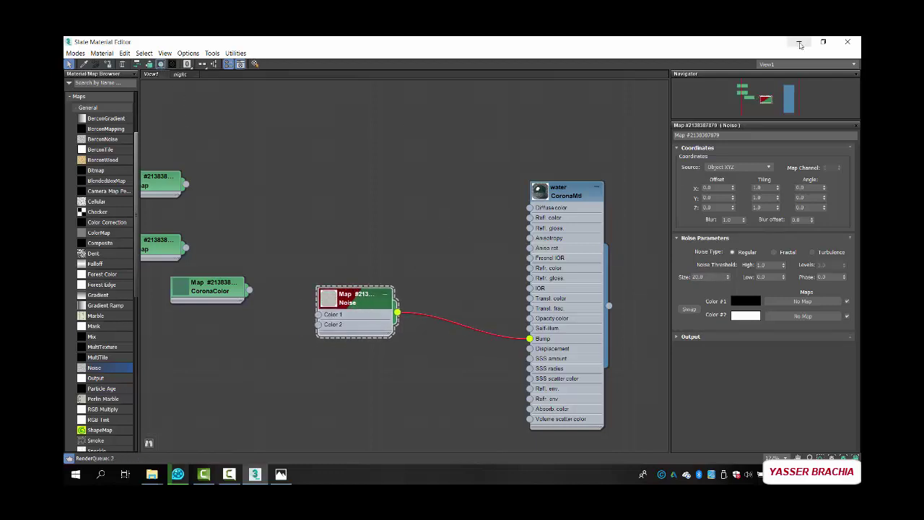
- Start a new interactive render of the pool region and inspect the water surface with the noise bump
{"action": "left_click", "coordinate": [798, 42]}
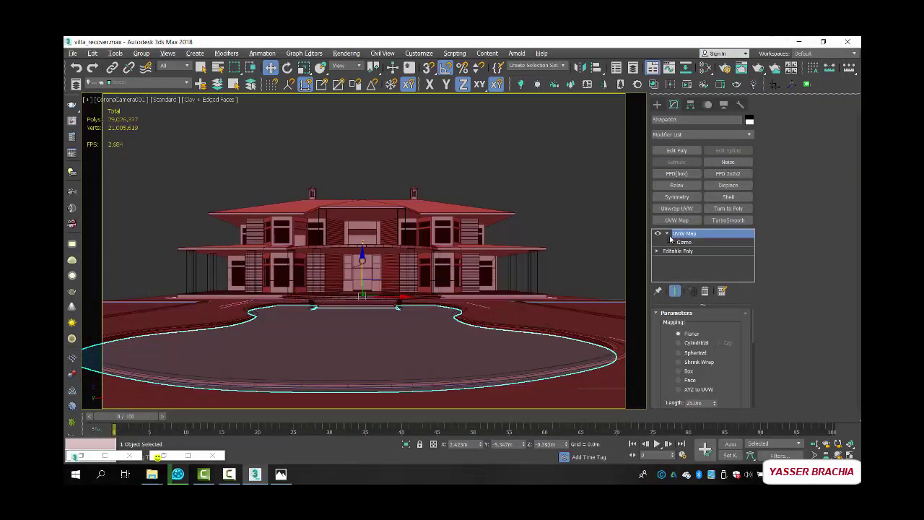
{"action": "left_click", "coordinate": [667, 235]}
{"action": "scroll", "coordinate": [731, 334], "scroll_direction": "down", "scroll_amount": 3}
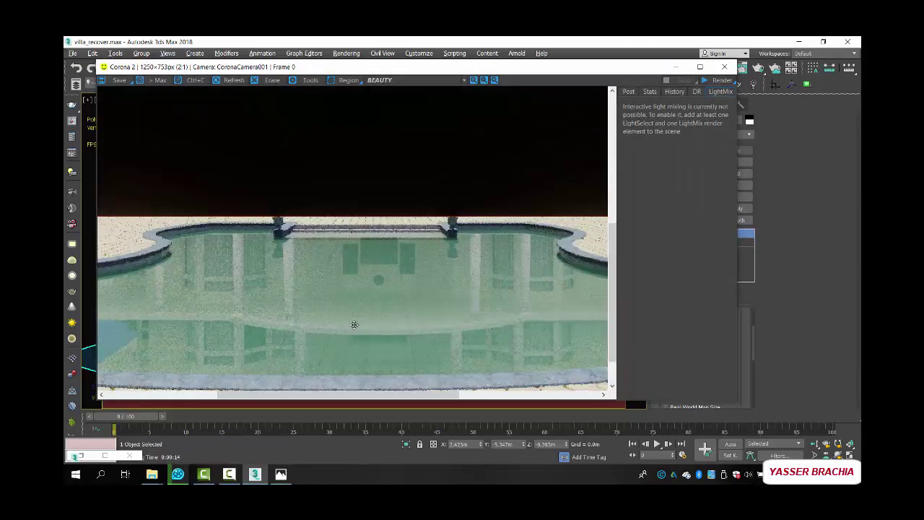
{"action": "scroll", "coordinate": [354, 325], "scroll_direction": "down", "scroll_amount": 1}
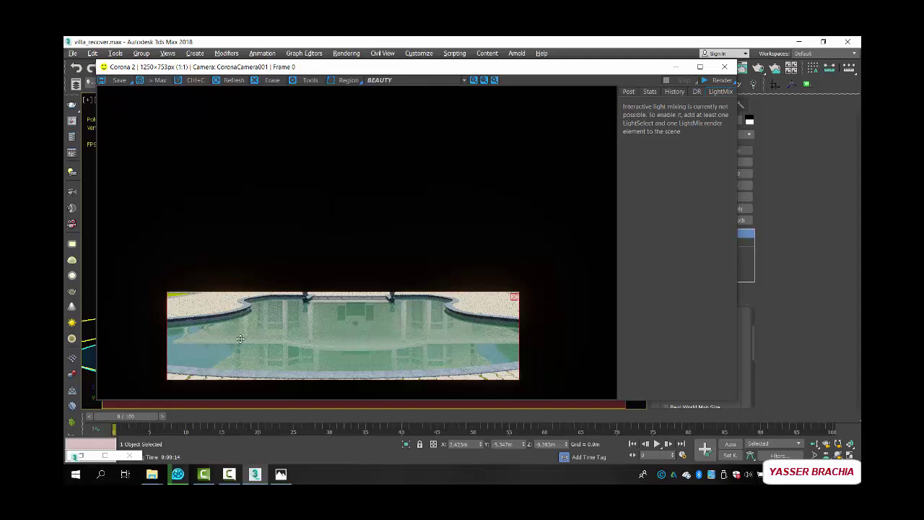
{"action": "left_click", "coordinate": [722, 80]}
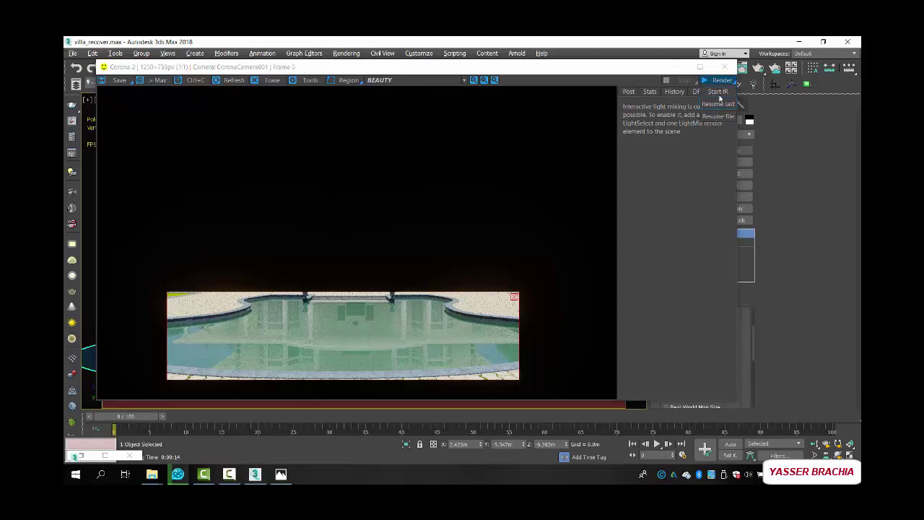
{"action": "left_click", "coordinate": [718, 94]}
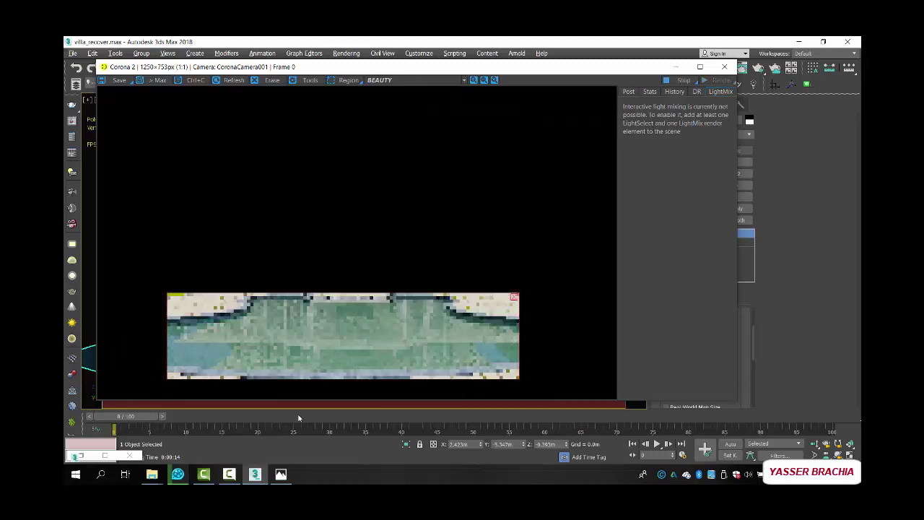
{"action": "scroll", "coordinate": [348, 337], "scroll_direction": "up", "scroll_amount": 3}
{"action": "scroll", "coordinate": [347, 335], "scroll_direction": "down", "scroll_amount": 2}
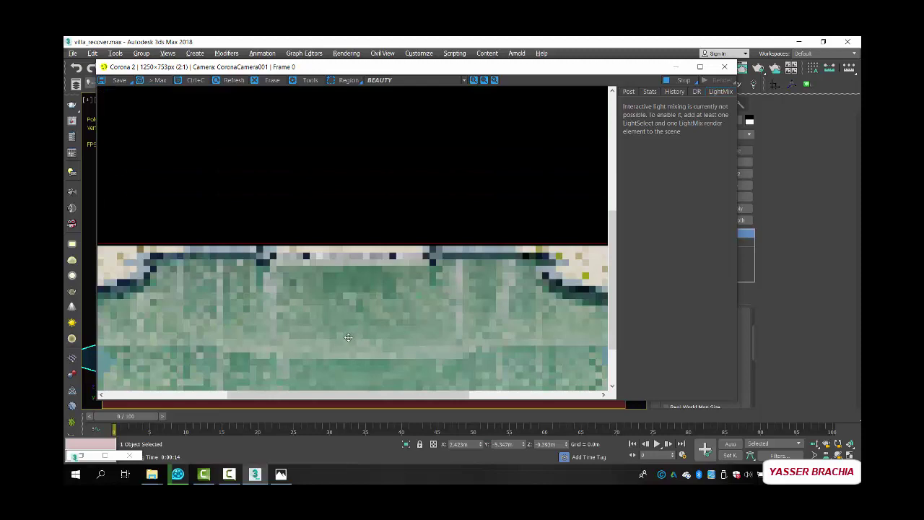
{"action": "scroll", "coordinate": [348, 337], "scroll_direction": "down", "scroll_amount": 1}
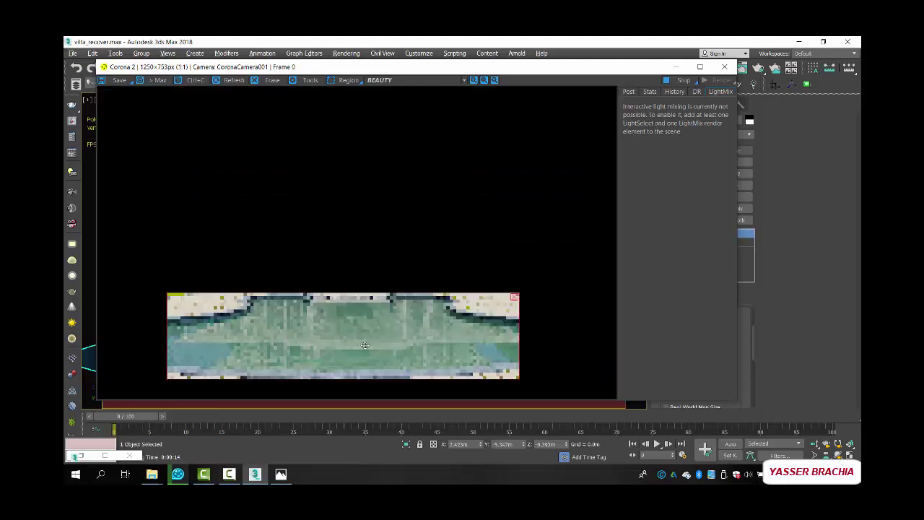
- Examine the interactive render of the pool up close, checking the noise ripples and reflections across the water surface
{"action": "scroll", "coordinate": [365, 345], "scroll_direction": "up", "scroll_amount": 2}
{"action": "scroll", "coordinate": [364, 345], "scroll_direction": "down", "scroll_amount": 1}
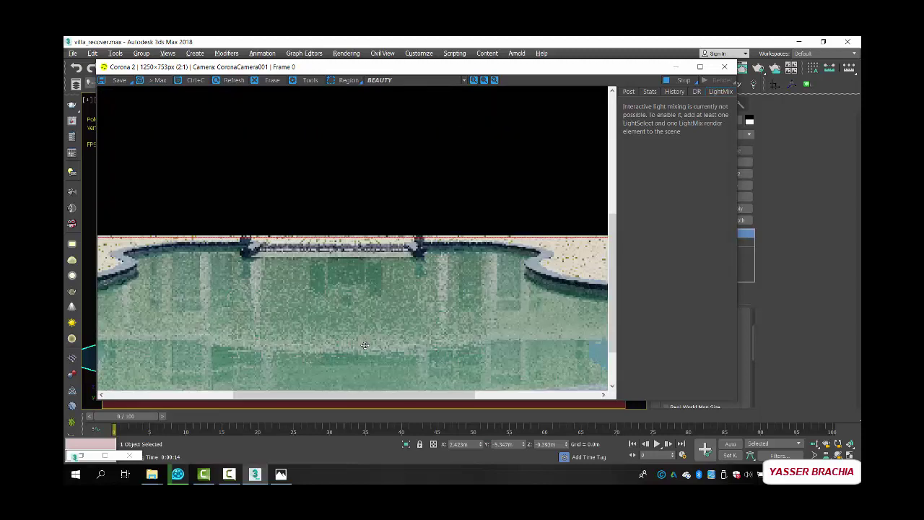
{"action": "scroll", "coordinate": [364, 345], "scroll_direction": "down", "scroll_amount": 2}
{"action": "scroll", "coordinate": [405, 332], "scroll_direction": "up", "scroll_amount": 3}
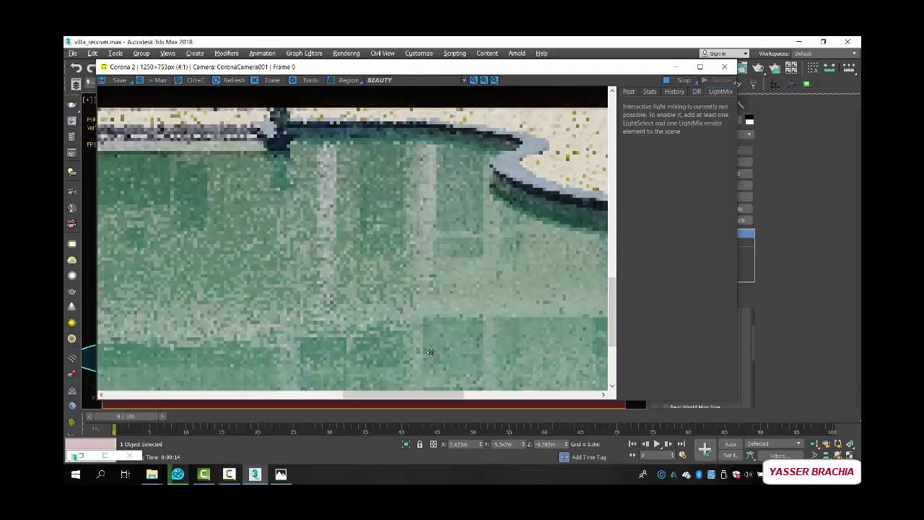
{"action": "scroll", "coordinate": [406, 332], "scroll_direction": "down", "scroll_amount": 1}
{"action": "scroll", "coordinate": [416, 332], "scroll_direction": "down", "scroll_amount": 2}
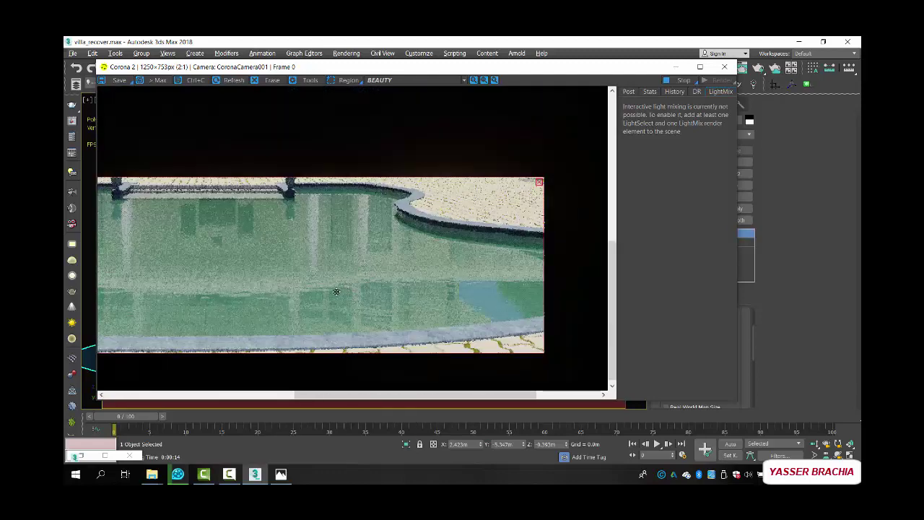
{"action": "scroll", "coordinate": [423, 331], "scroll_direction": "up", "scroll_amount": 2}
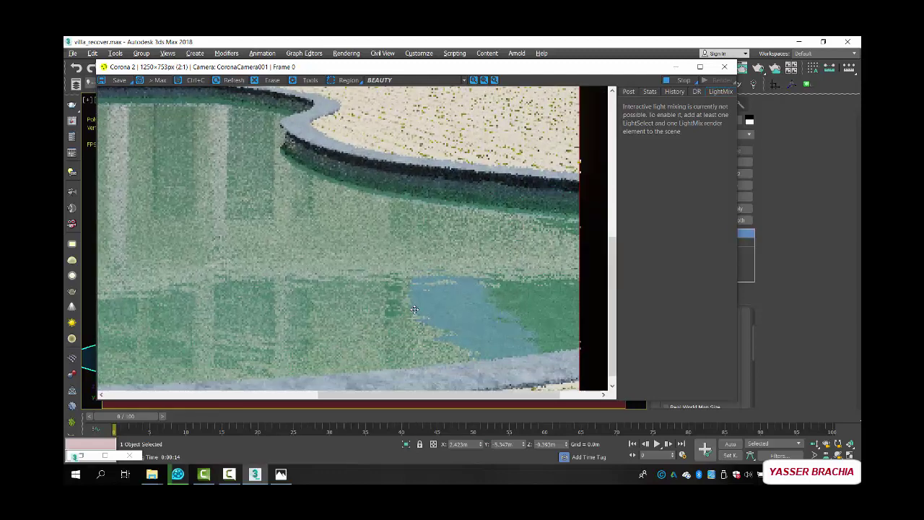
{"action": "scroll", "coordinate": [366, 309], "scroll_direction": "down", "scroll_amount": 1}
{"action": "scroll", "coordinate": [365, 303], "scroll_direction": "up", "scroll_amount": 4}
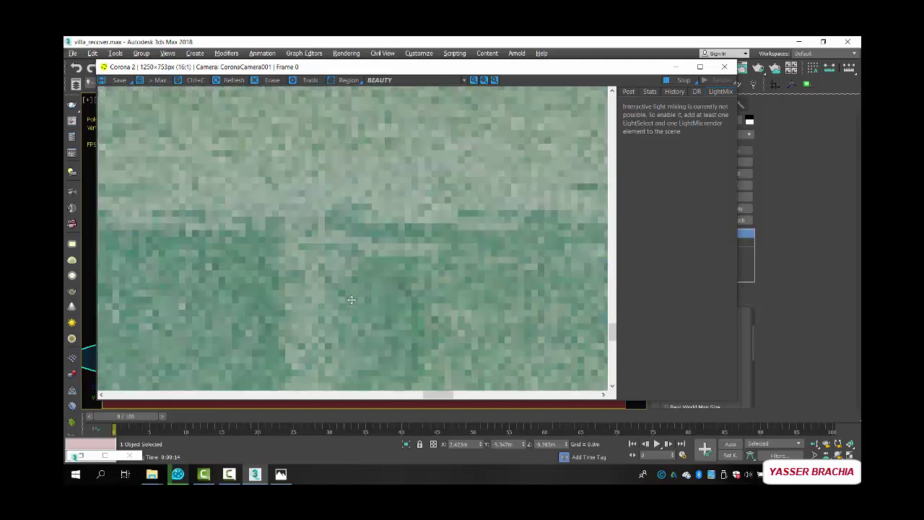
{"action": "scroll", "coordinate": [362, 274], "scroll_direction": "down", "scroll_amount": 3}
{"action": "scroll", "coordinate": [268, 297], "scroll_direction": "down", "scroll_amount": 2}
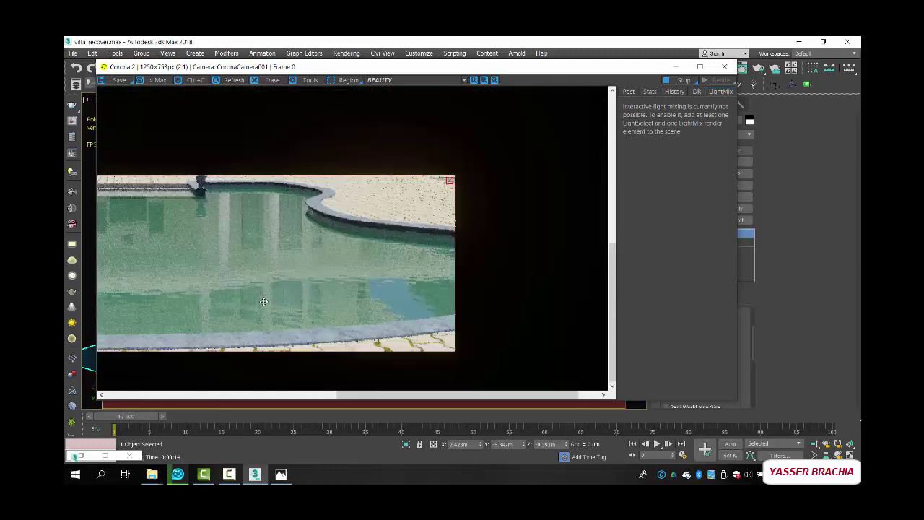
{"action": "scroll", "coordinate": [269, 335], "scroll_direction": "up", "scroll_amount": 2}
{"action": "scroll", "coordinate": [269, 336], "scroll_direction": "down", "scroll_amount": 2}
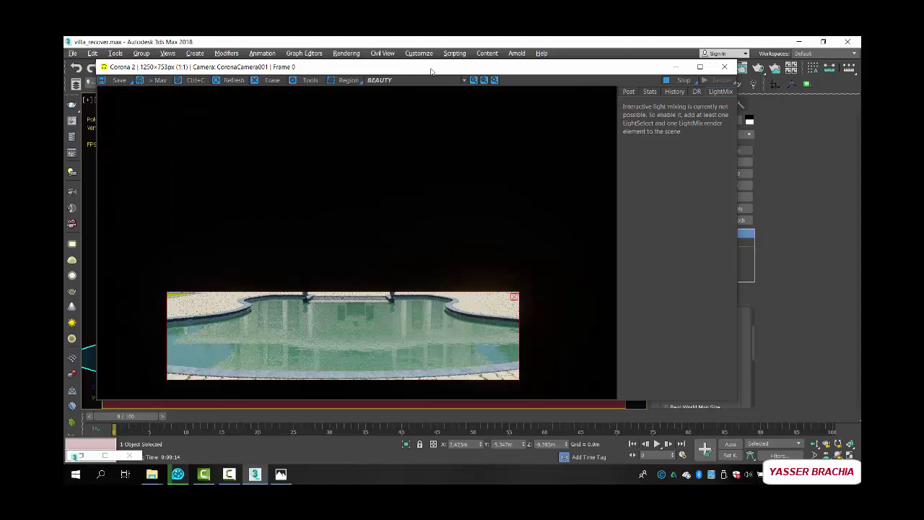
- Set the water material's bump amount to 0.02 and its reflection Fresnel IOR to 4
{"action": "left_click_drag", "start_coordinate": [432, 71], "coordinate": [432, 60]}
{"action": "left_click", "coordinate": [810, 225]}
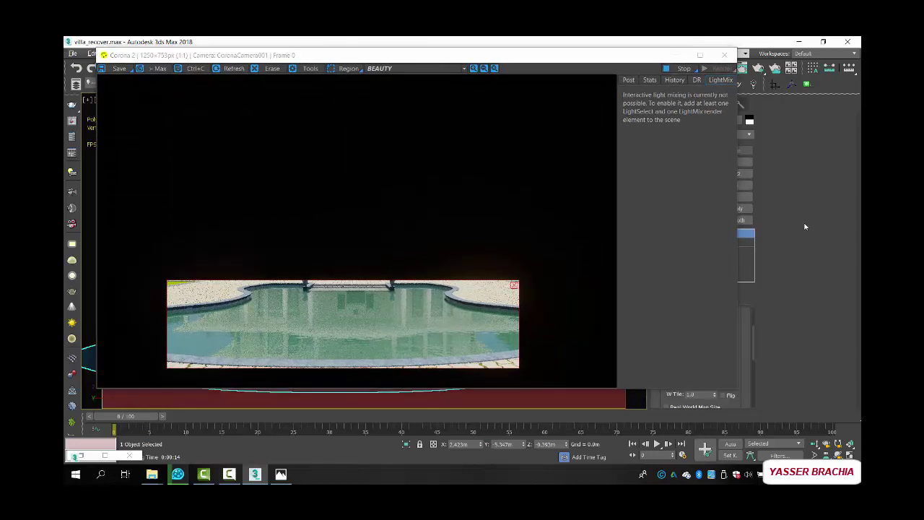
{"action": "key", "text": "m"}
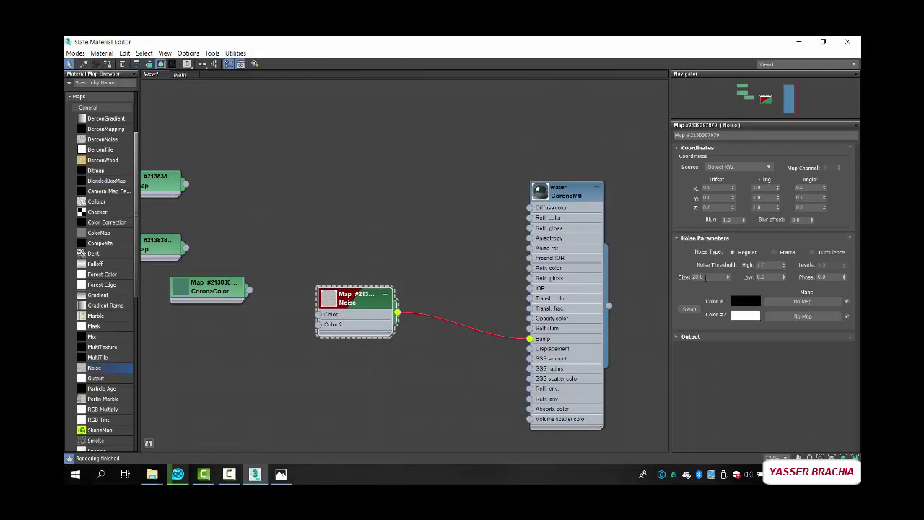
{"action": "left_click", "coordinate": [708, 276]}
{"action": "double_click", "coordinate": [556, 196]}
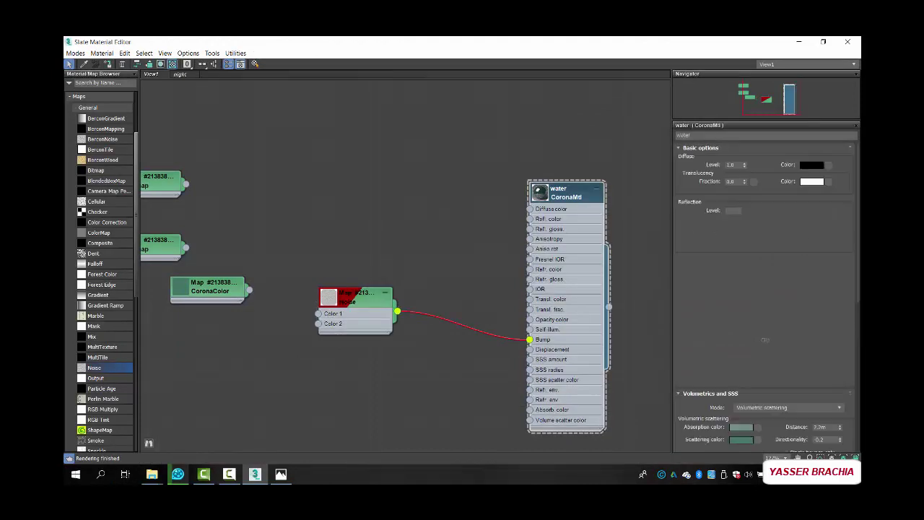
{"action": "scroll", "coordinate": [808, 386], "scroll_direction": "down", "scroll_amount": 10}
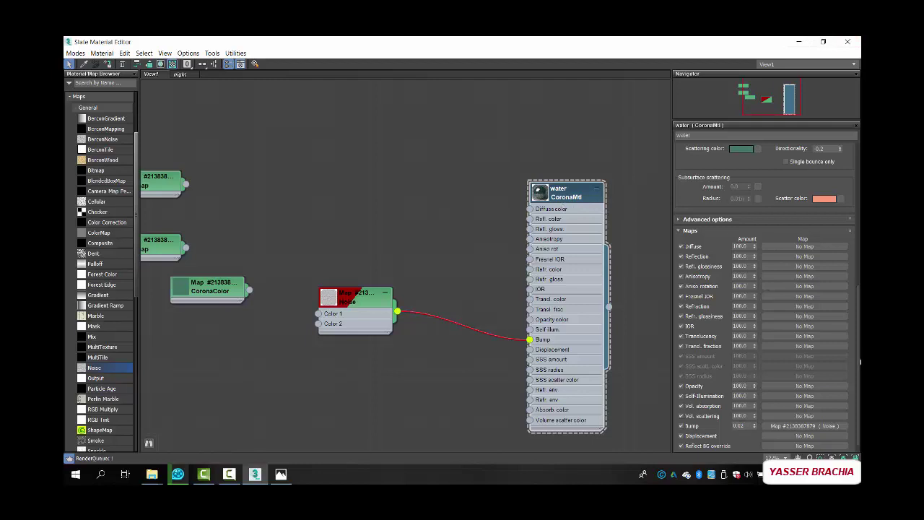
{"action": "left_click_drag", "start_coordinate": [859, 348], "coordinate": [855, 197]}
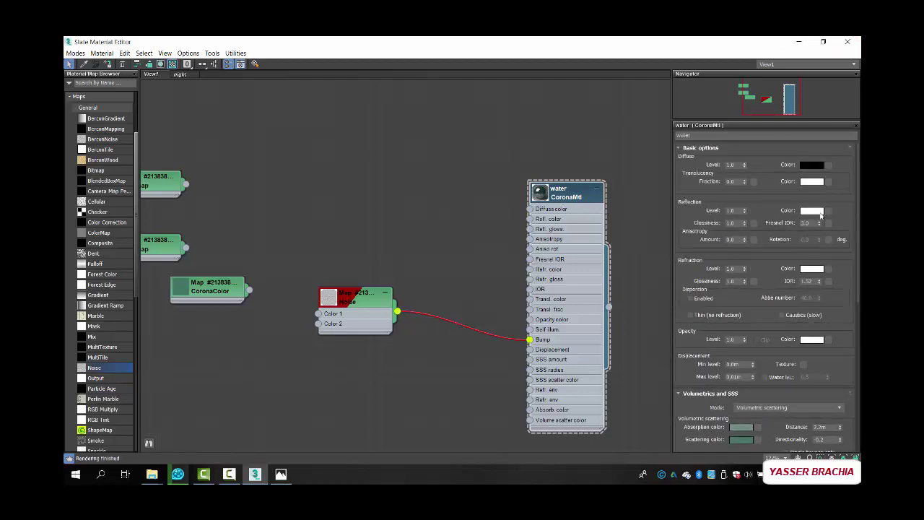
{"action": "left_click_drag", "start_coordinate": [814, 223], "coordinate": [707, 219]}
{"action": "left_click", "coordinate": [799, 41]}
- Examine the updated pool render at several zoom levels, checking how strong and how distorted the water reflections are
{"action": "scroll", "coordinate": [345, 336], "scroll_direction": "up", "scroll_amount": 1}
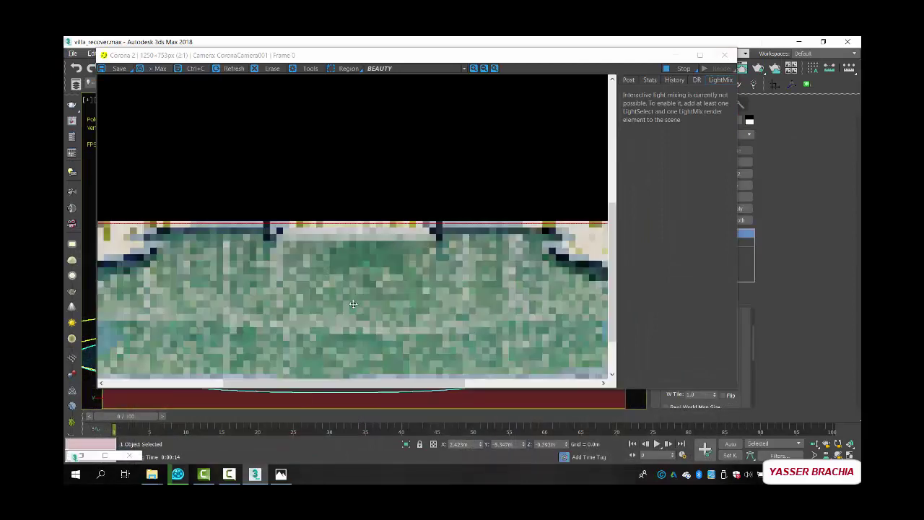
{"action": "scroll", "coordinate": [353, 304], "scroll_direction": "down", "scroll_amount": 1}
{"action": "scroll", "coordinate": [338, 324], "scroll_direction": "up", "scroll_amount": 5}
{"action": "scroll", "coordinate": [337, 323], "scroll_direction": "down", "scroll_amount": 4}
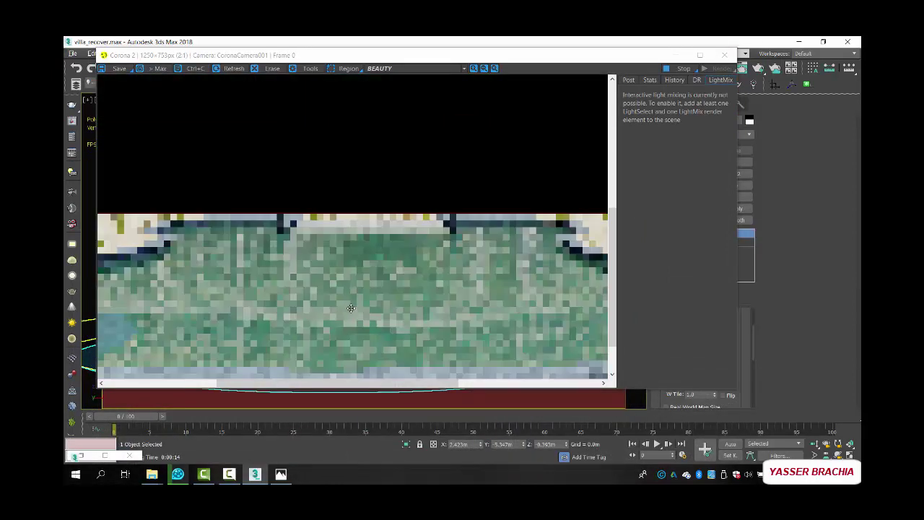
{"action": "scroll", "coordinate": [351, 308], "scroll_direction": "down", "scroll_amount": 3}
{"action": "scroll", "coordinate": [411, 344], "scroll_direction": "up", "scroll_amount": 4}
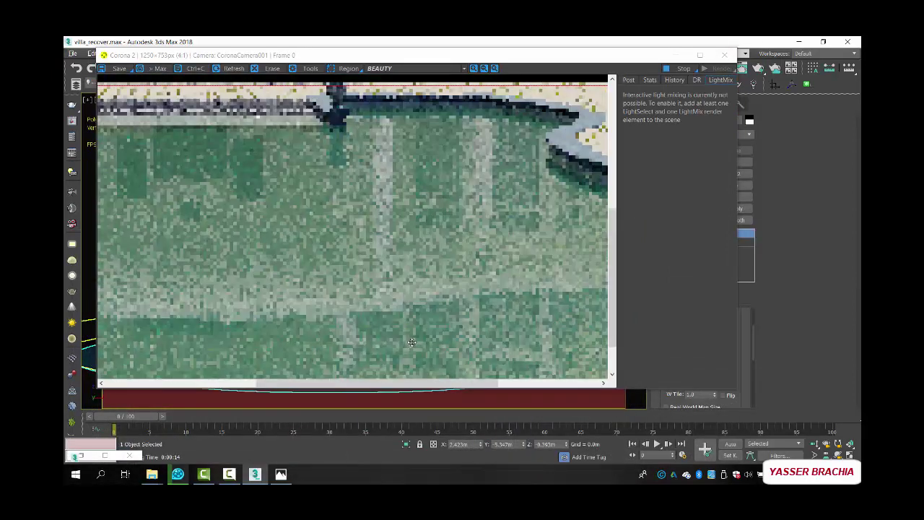
{"action": "scroll", "coordinate": [411, 343], "scroll_direction": "down", "scroll_amount": 1}
{"action": "scroll", "coordinate": [422, 339], "scroll_direction": "up", "scroll_amount": 2}
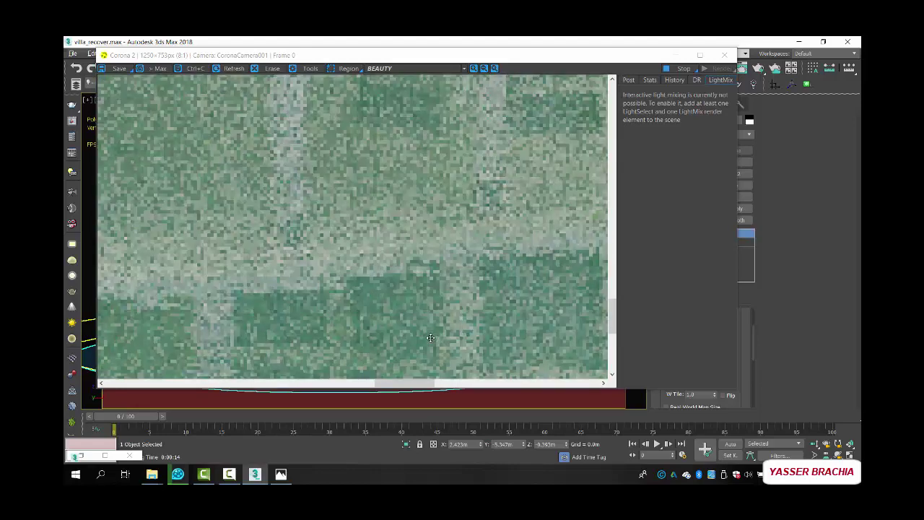
{"action": "scroll", "coordinate": [426, 338], "scroll_direction": "down", "scroll_amount": 2}
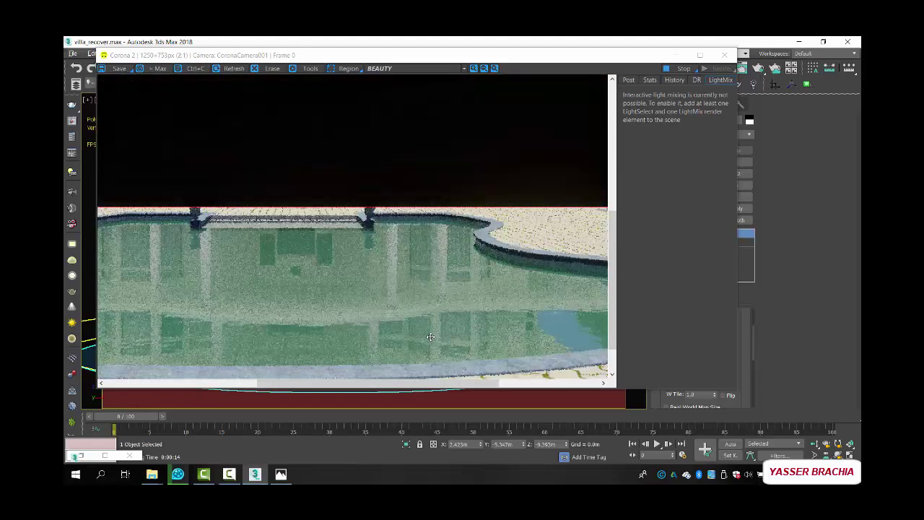
{"action": "scroll", "coordinate": [427, 335], "scroll_direction": "up", "scroll_amount": 2}
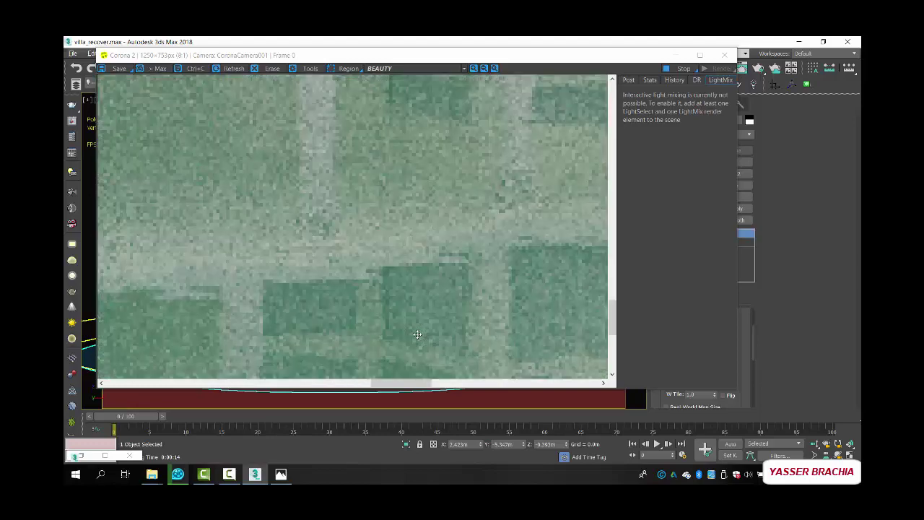
{"action": "scroll", "coordinate": [419, 335], "scroll_direction": "down", "scroll_amount": 3}
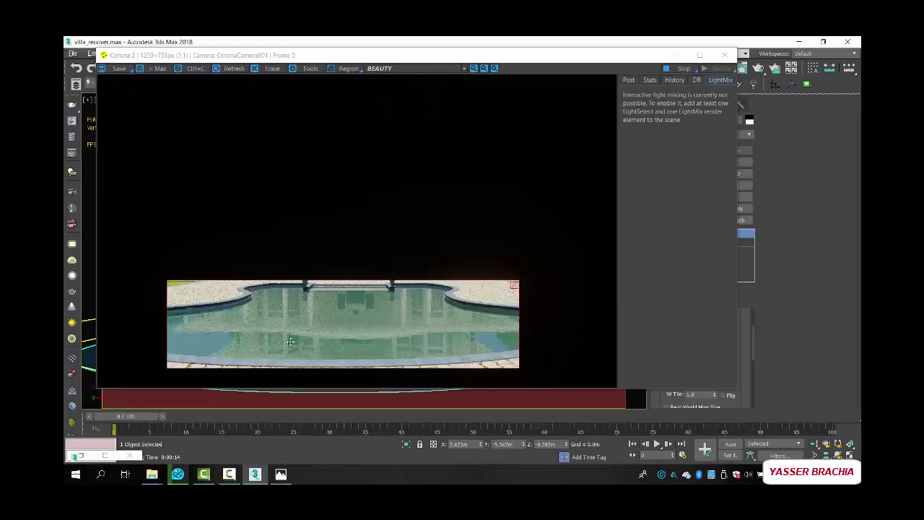
{"action": "scroll", "coordinate": [245, 346], "scroll_direction": "up", "scroll_amount": 1}
{"action": "scroll", "coordinate": [248, 345], "scroll_direction": "down", "scroll_amount": 1}
{"action": "scroll", "coordinate": [249, 345], "scroll_direction": "up", "scroll_amount": 1}
{"action": "scroll", "coordinate": [250, 345], "scroll_direction": "down", "scroll_amount": 1}
- Compare the rendered pool water with the reference photo and return to the render
{"action": "left_click", "coordinate": [228, 473]}
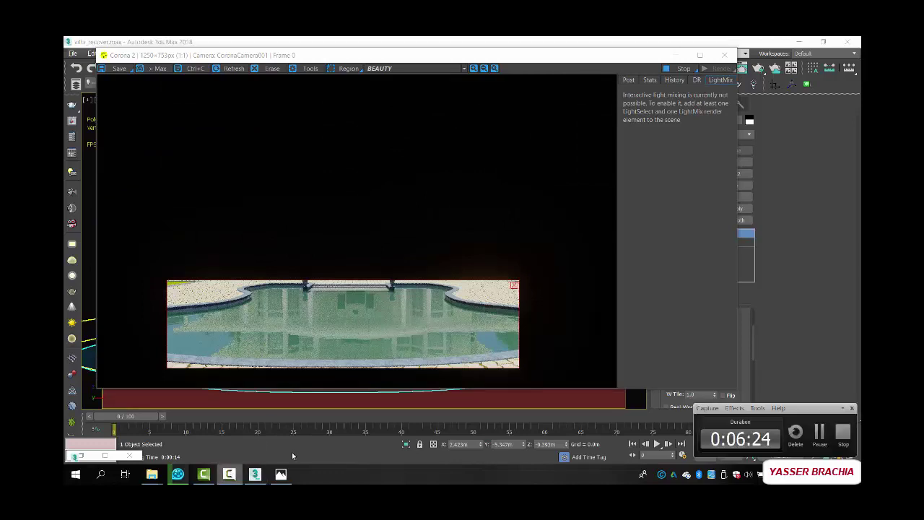
{"action": "left_click", "coordinate": [541, 374]}
{"action": "scroll", "coordinate": [541, 374], "scroll_direction": "up", "scroll_amount": 1}
{"action": "left_click", "coordinate": [281, 474]}
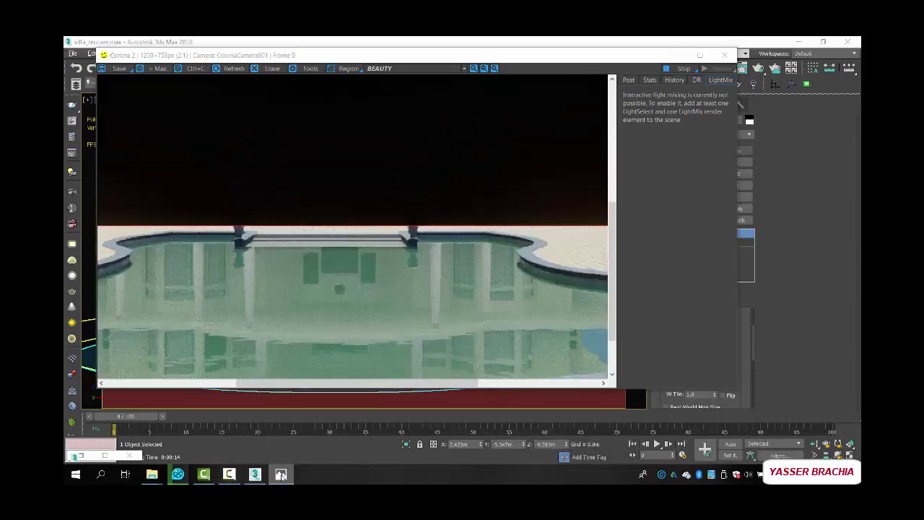
{"action": "left_click", "coordinate": [282, 474]}
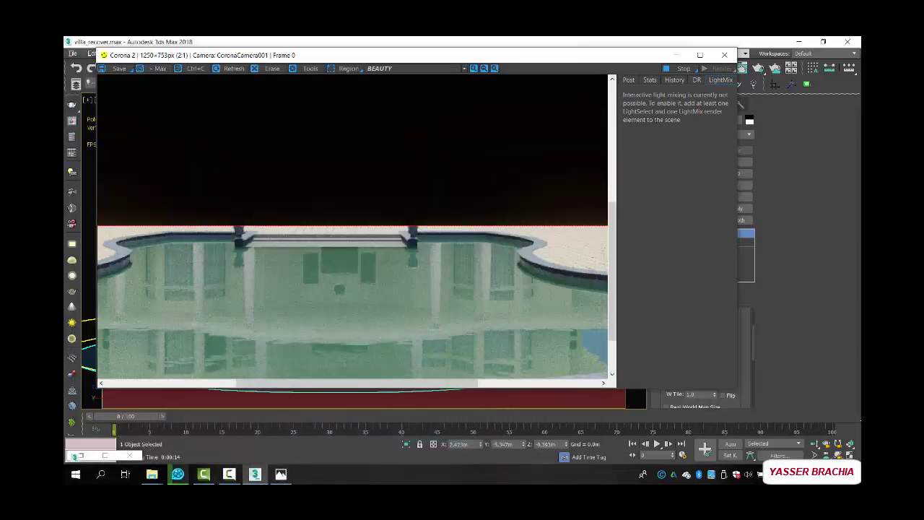
- Set the water material's volumetric distance to 1.5 m and its reflection Fresnel IOR to 6
{"action": "left_click", "coordinate": [825, 234]}
{"action": "key", "text": "m"}
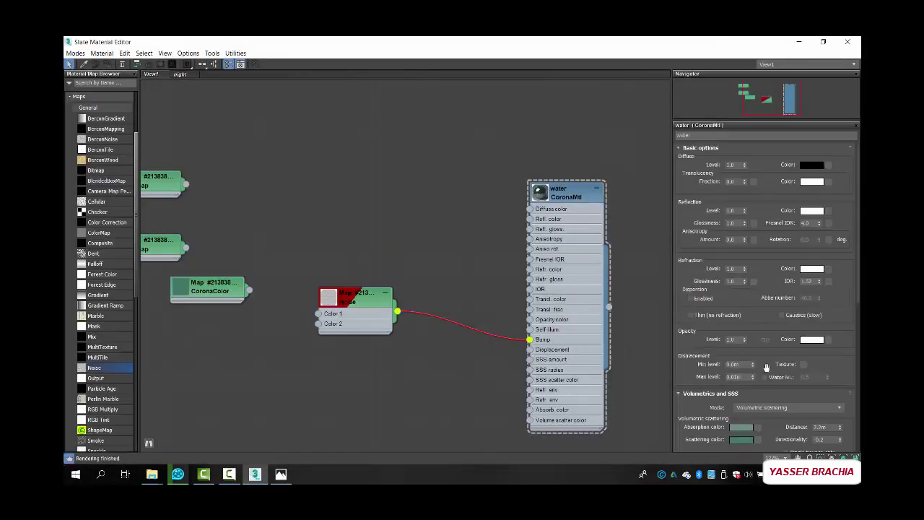
{"action": "left_click_drag", "start_coordinate": [832, 427], "coordinate": [784, 423]}
{"action": "type", "text": "1."}
{"action": "key", "text": "Return"}
{"action": "left_click_drag", "start_coordinate": [817, 223], "coordinate": [765, 222]}
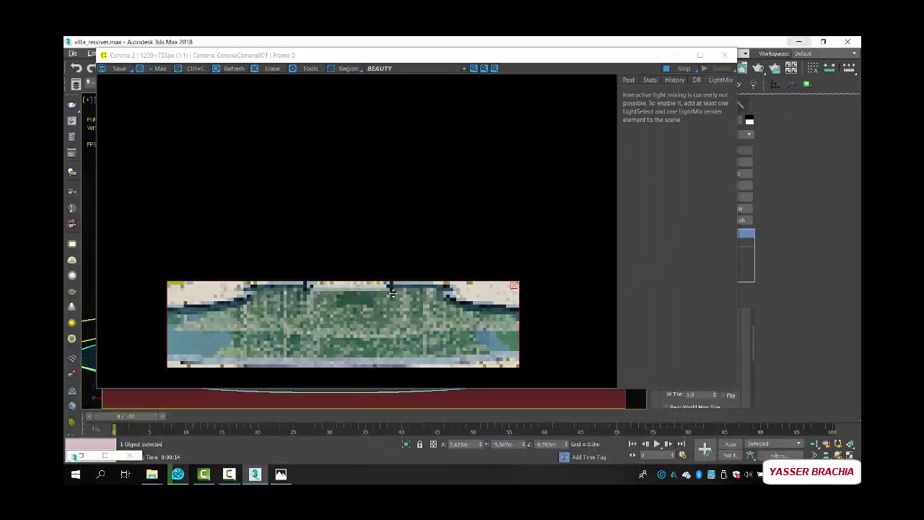
- Examine the refreshed pool render for the water's color depth and the strength of the building reflections
{"action": "scroll", "coordinate": [355, 349], "scroll_direction": "up", "scroll_amount": 2}
{"action": "scroll", "coordinate": [356, 341], "scroll_direction": "down", "scroll_amount": 1}
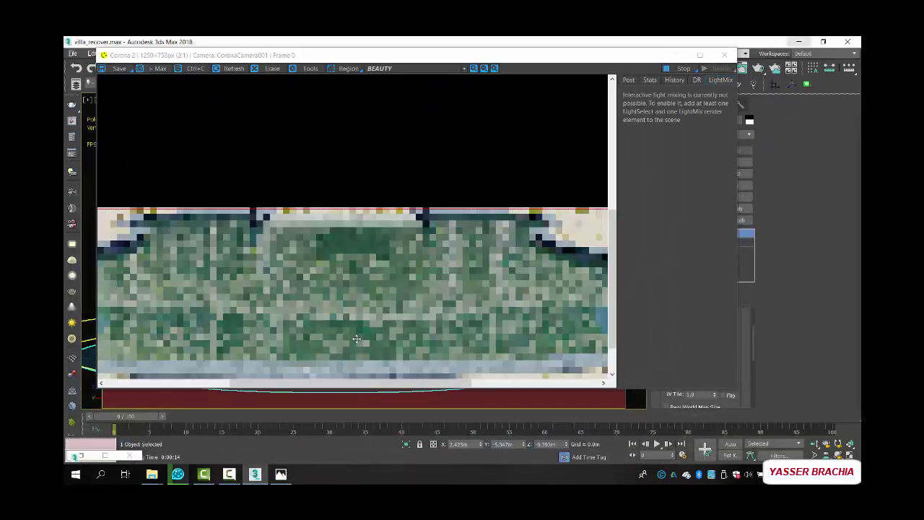
{"action": "scroll", "coordinate": [364, 332], "scroll_direction": "up", "scroll_amount": 4}
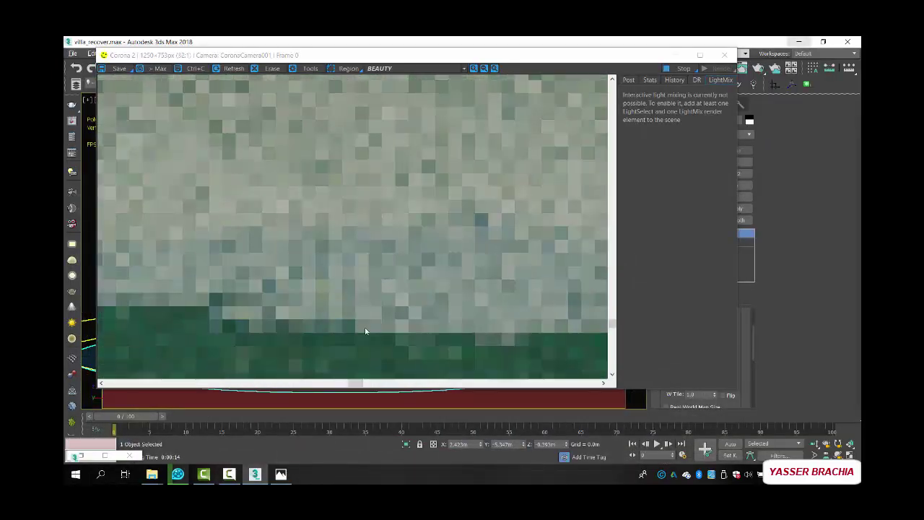
{"action": "scroll", "coordinate": [366, 331], "scroll_direction": "down", "scroll_amount": 4}
{"action": "scroll", "coordinate": [466, 338], "scroll_direction": "up", "scroll_amount": 3}
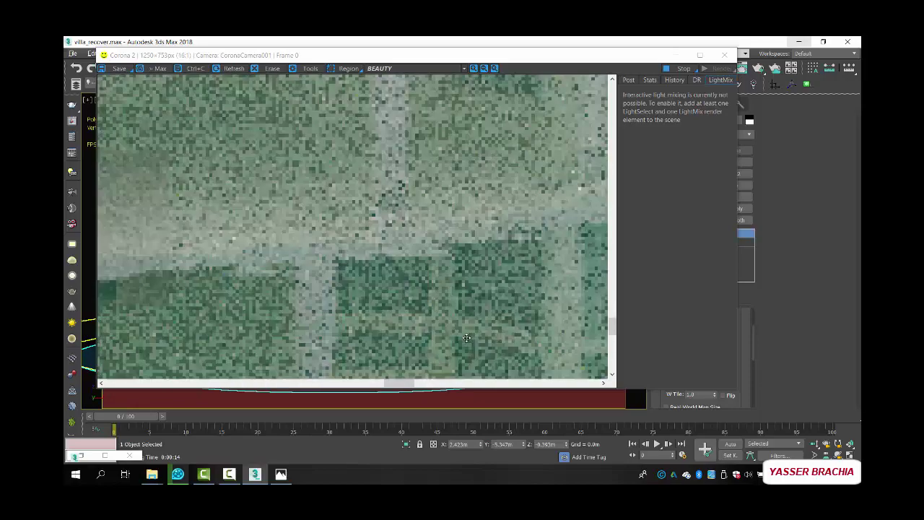
{"action": "scroll", "coordinate": [466, 338], "scroll_direction": "up", "scroll_amount": 1}
{"action": "scroll", "coordinate": [467, 338], "scroll_direction": "down", "scroll_amount": 3}
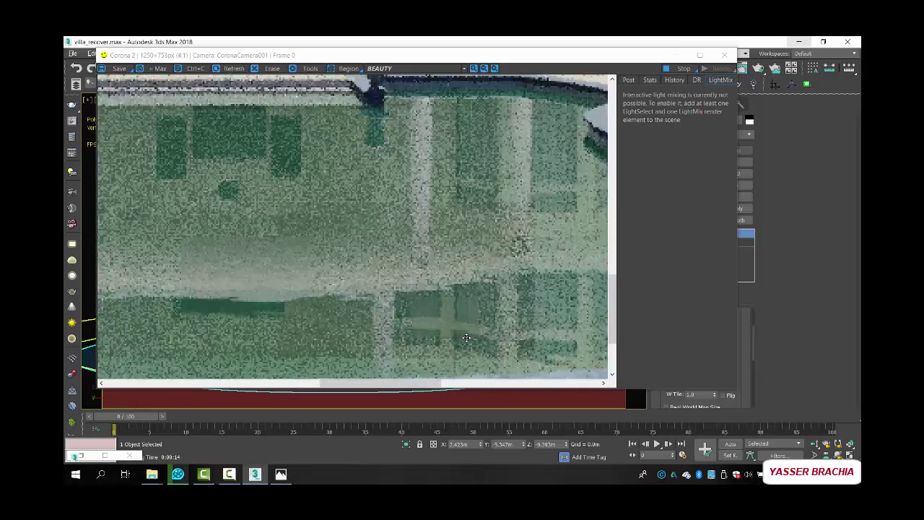
{"action": "scroll", "coordinate": [467, 338], "scroll_direction": "down", "scroll_amount": 1}
{"action": "scroll", "coordinate": [345, 330], "scroll_direction": "down", "scroll_amount": 4}
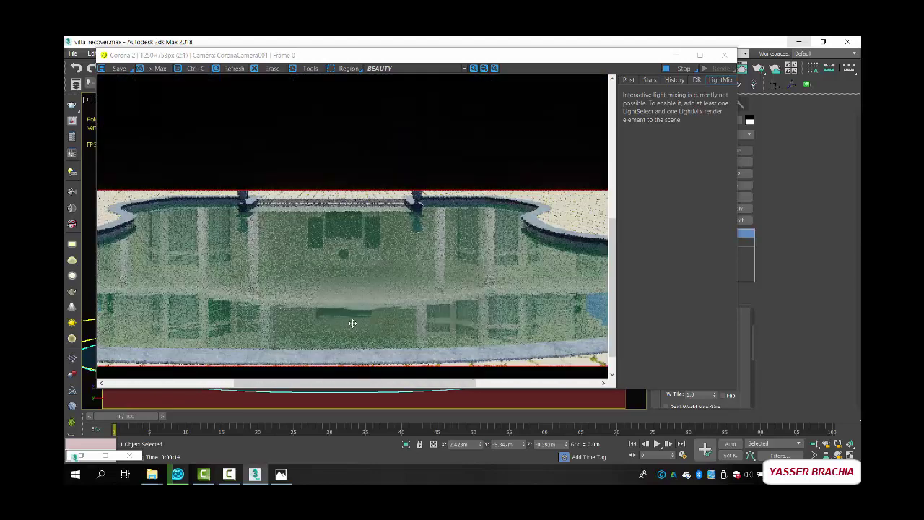
{"action": "scroll", "coordinate": [350, 322], "scroll_direction": "down", "scroll_amount": 1}
{"action": "scroll", "coordinate": [272, 341], "scroll_direction": "up", "scroll_amount": 2}
{"action": "scroll", "coordinate": [272, 339], "scroll_direction": "down", "scroll_amount": 1}
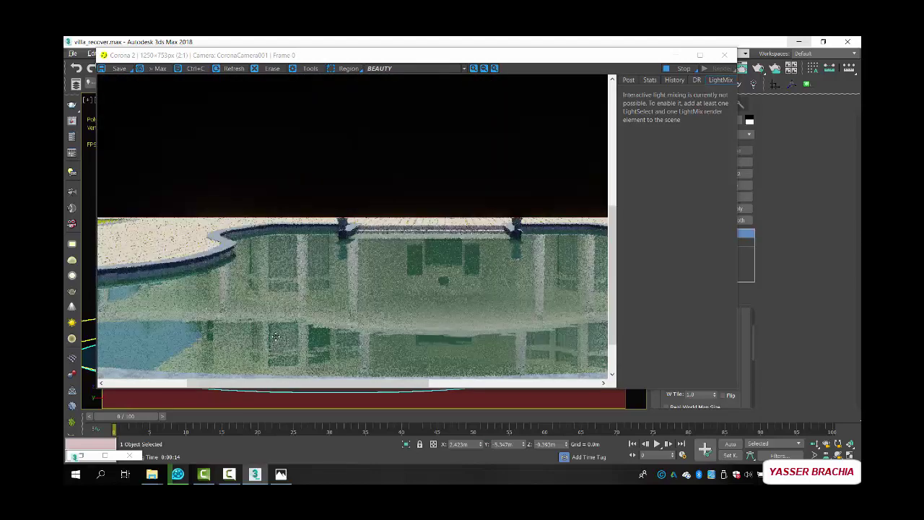
{"action": "scroll", "coordinate": [277, 336], "scroll_direction": "down", "scroll_amount": 1}
{"action": "scroll", "coordinate": [375, 335], "scroll_direction": "up", "scroll_amount": 1}
{"action": "scroll", "coordinate": [375, 335], "scroll_direction": "up", "scroll_amount": 1}
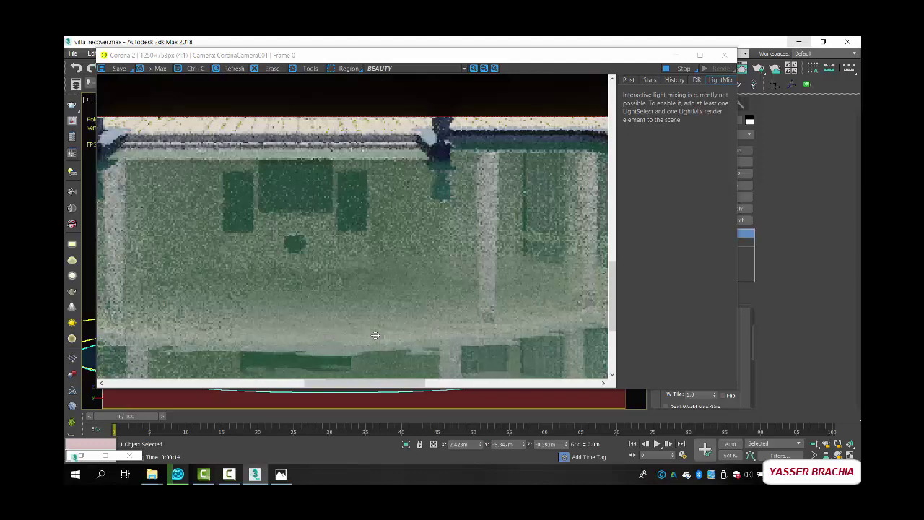
{"action": "scroll", "coordinate": [374, 335], "scroll_direction": "down", "scroll_amount": 1}
- Lower the whiteness of the water material's scattering color for a deeper, more saturated green
{"action": "key", "text": "m"}
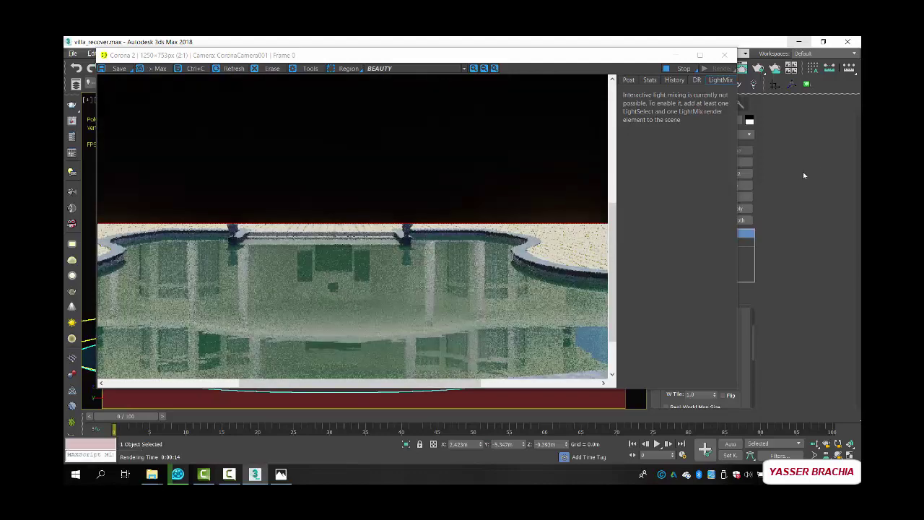
{"action": "left_click", "coordinate": [741, 439]}
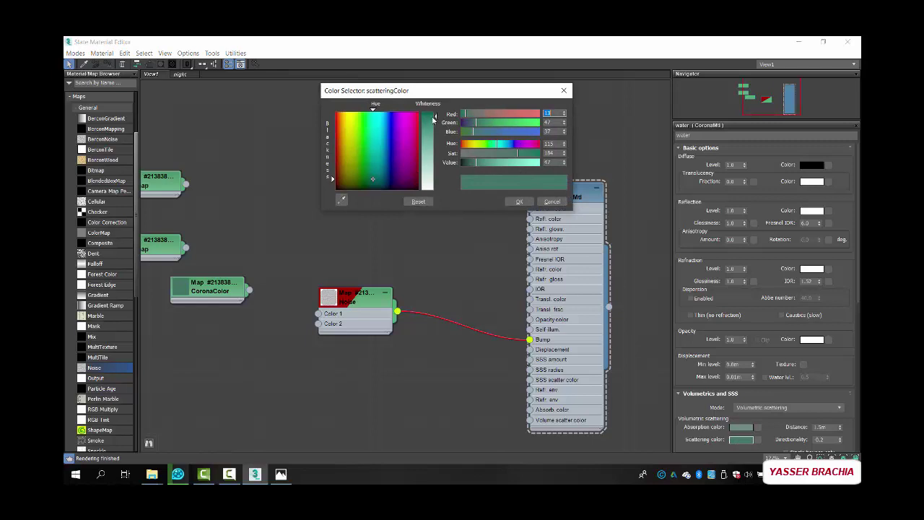
{"action": "left_click_drag", "start_coordinate": [433, 120], "coordinate": [435, 114]}
{"action": "left_click", "coordinate": [518, 202]}
- Darken the water material's volumetric absorption color slightly by lowering its value
{"action": "left_click", "coordinate": [740, 427]}
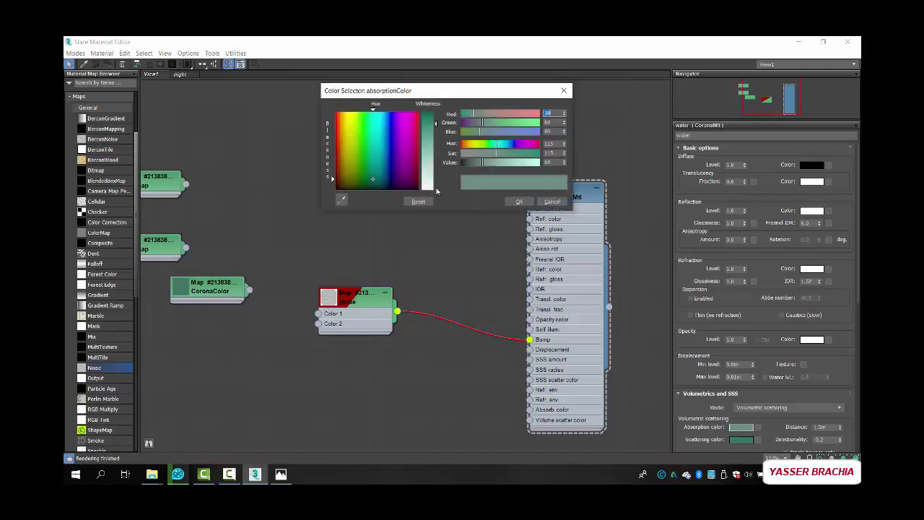
{"action": "left_click_drag", "start_coordinate": [481, 164], "coordinate": [481, 164]}
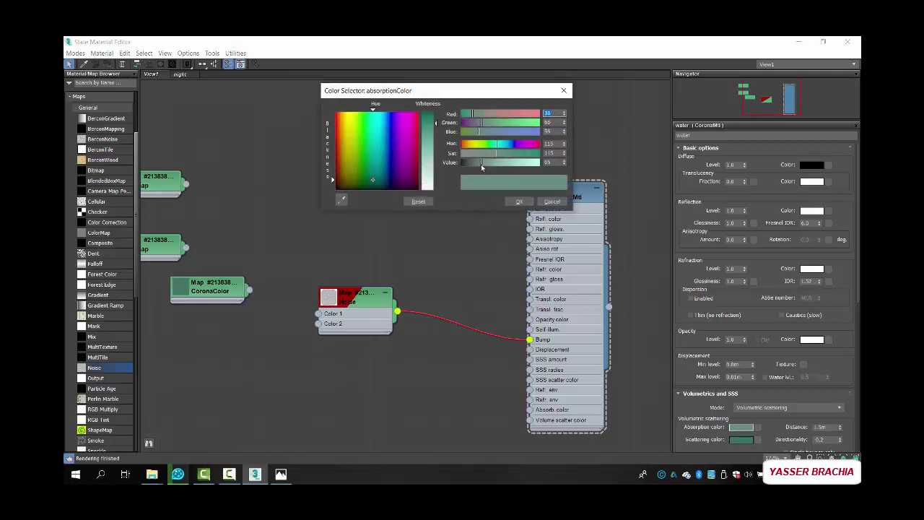
{"action": "left_click", "coordinate": [519, 201]}
- Examine the refreshed pool render for the effect of the darker absorption color on the water and reflections
{"action": "left_click", "coordinate": [798, 41]}
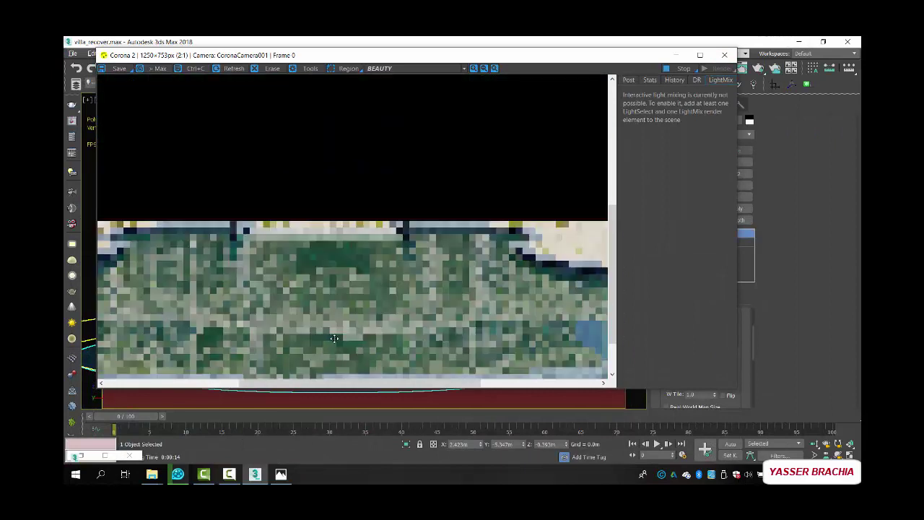
{"action": "scroll", "coordinate": [334, 338], "scroll_direction": "up", "scroll_amount": 1}
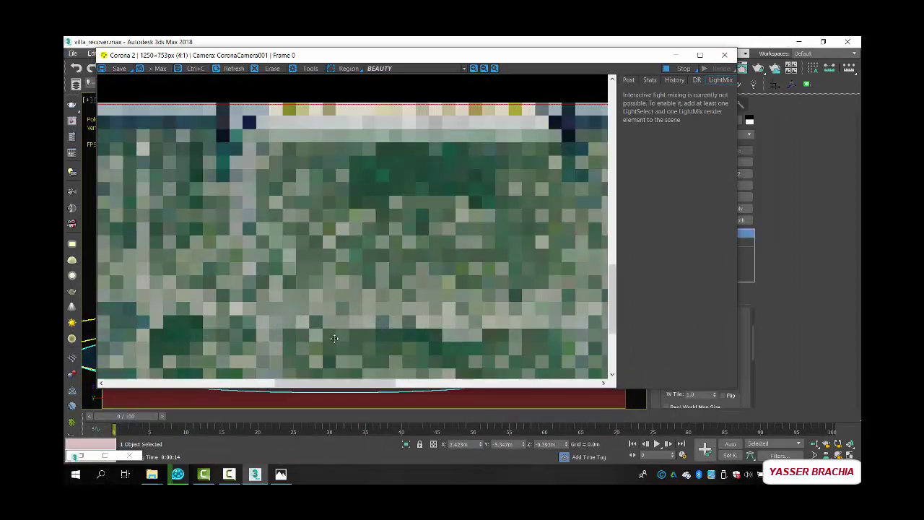
{"action": "scroll", "coordinate": [334, 338], "scroll_direction": "down", "scroll_amount": 2}
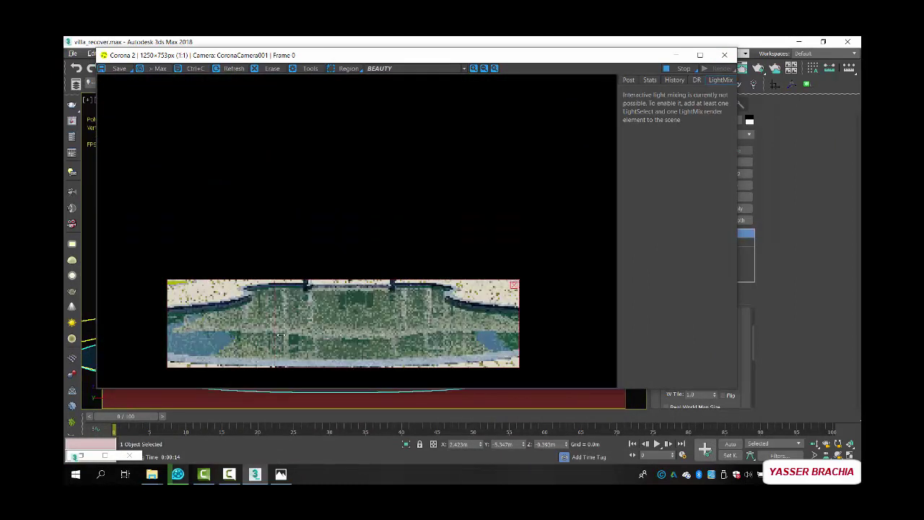
{"action": "left_click_drag", "start_coordinate": [281, 335], "coordinate": [301, 334]}
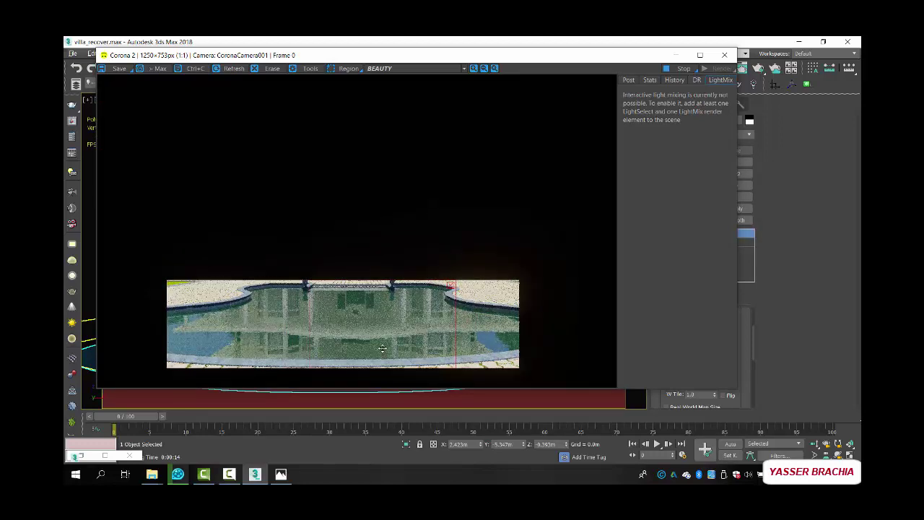
{"action": "scroll", "coordinate": [378, 352], "scroll_direction": "up", "scroll_amount": 3}
{"action": "scroll", "coordinate": [377, 350], "scroll_direction": "down", "scroll_amount": 3}
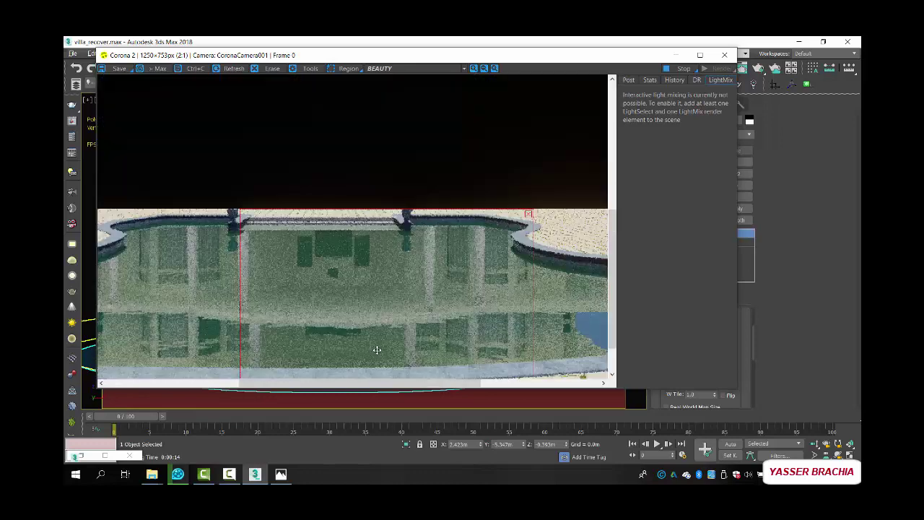
{"action": "scroll", "coordinate": [370, 347], "scroll_direction": "up", "scroll_amount": 1}
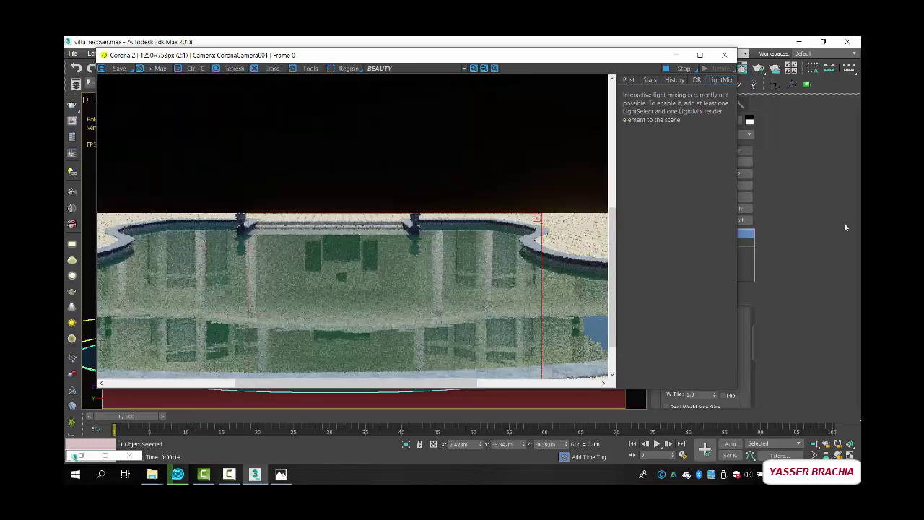
- Set the water material's volumetric distance to 2.0 m and its directionality to 0.3
{"action": "left_click", "coordinate": [798, 240]}
{"action": "key", "text": "m"}
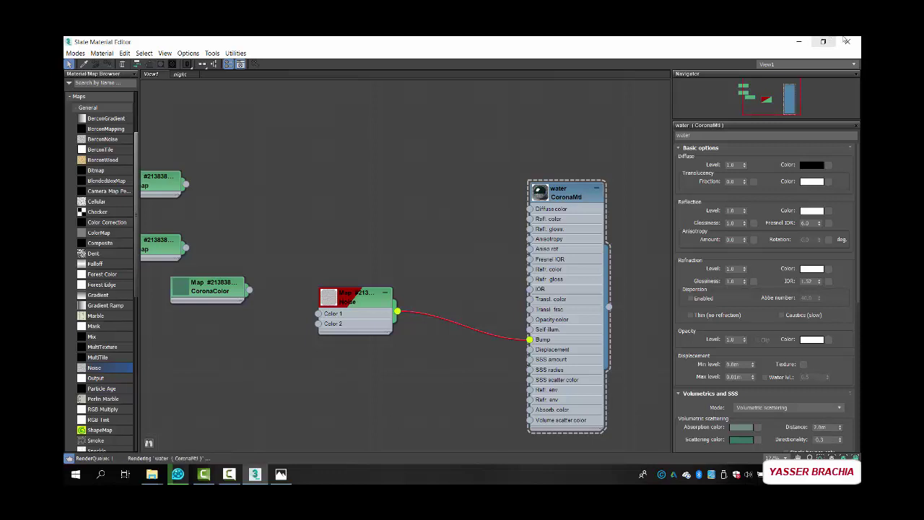
{"action": "left_click", "coordinate": [799, 42]}
- Inspect the pool render up close and as a whole for the water's green tone, depth and building reflections
{"action": "scroll", "coordinate": [324, 316], "scroll_direction": "up", "scroll_amount": 3}
{"action": "scroll", "coordinate": [324, 316], "scroll_direction": "down", "scroll_amount": 2}
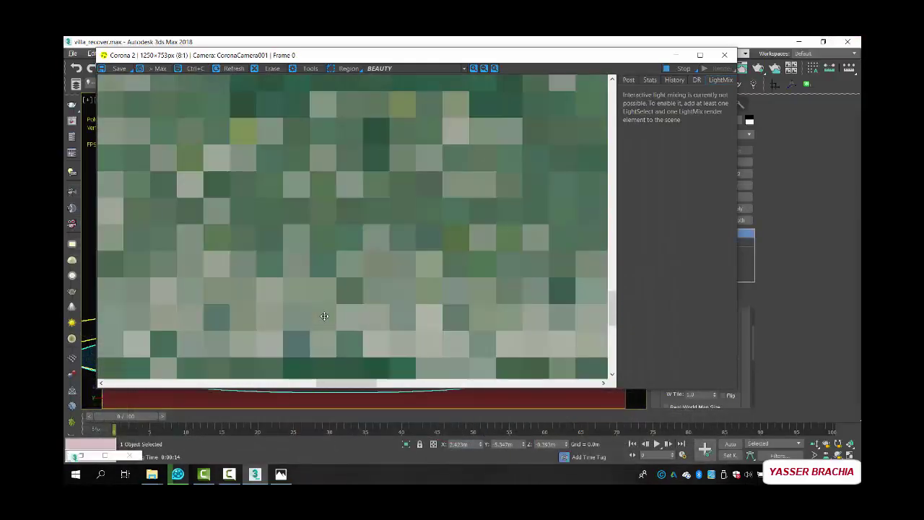
{"action": "scroll", "coordinate": [324, 315], "scroll_direction": "down", "scroll_amount": 1}
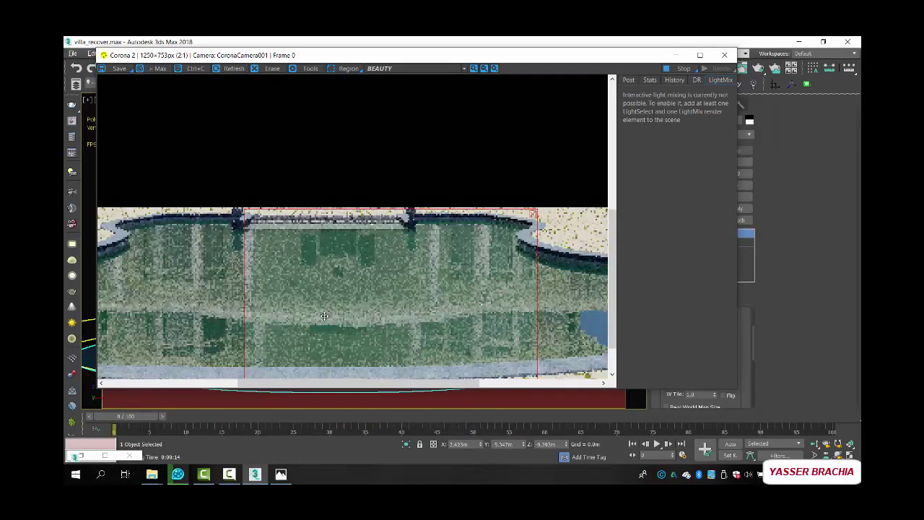
{"action": "scroll", "coordinate": [324, 315], "scroll_direction": "down", "scroll_amount": 1}
{"action": "scroll", "coordinate": [341, 322], "scroll_direction": "up", "scroll_amount": 1}
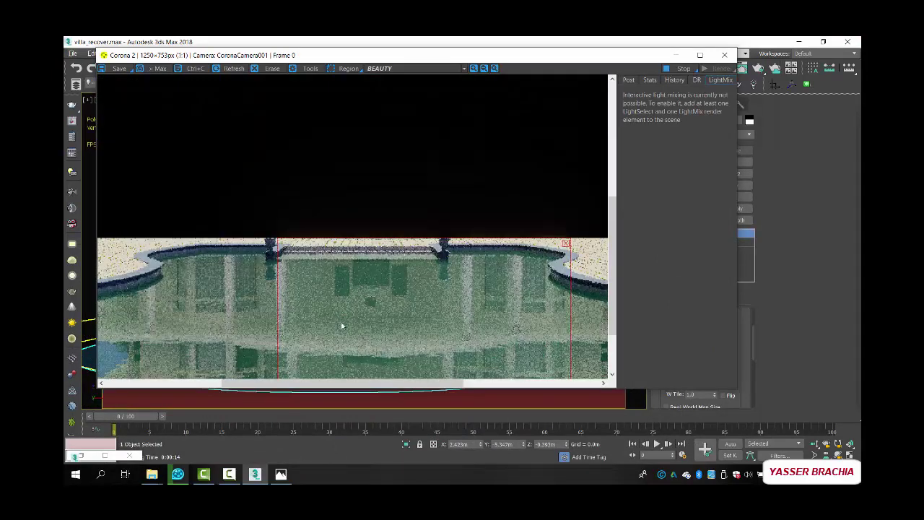
{"action": "scroll", "coordinate": [344, 325], "scroll_direction": "down", "scroll_amount": 1}
{"action": "scroll", "coordinate": [366, 336], "scroll_direction": "up", "scroll_amount": 3}
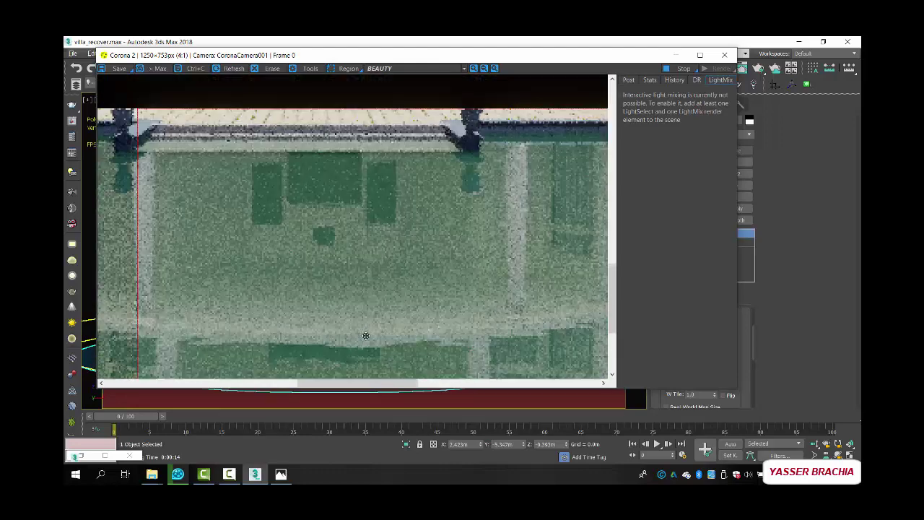
{"action": "scroll", "coordinate": [366, 335], "scroll_direction": "down", "scroll_amount": 1}
{"action": "scroll", "coordinate": [366, 336], "scroll_direction": "down", "scroll_amount": 1}
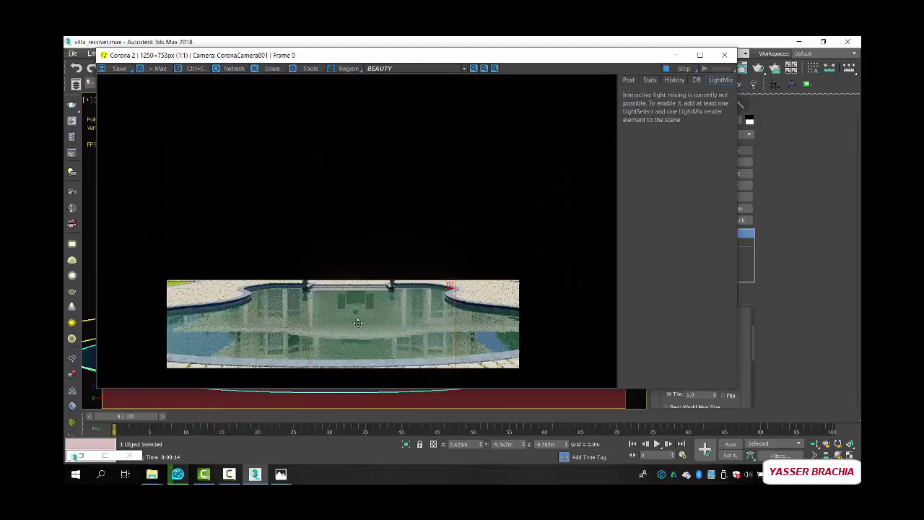
{"action": "scroll", "coordinate": [362, 340], "scroll_direction": "up", "scroll_amount": 1}
{"action": "scroll", "coordinate": [362, 336], "scroll_direction": "up", "scroll_amount": 3}
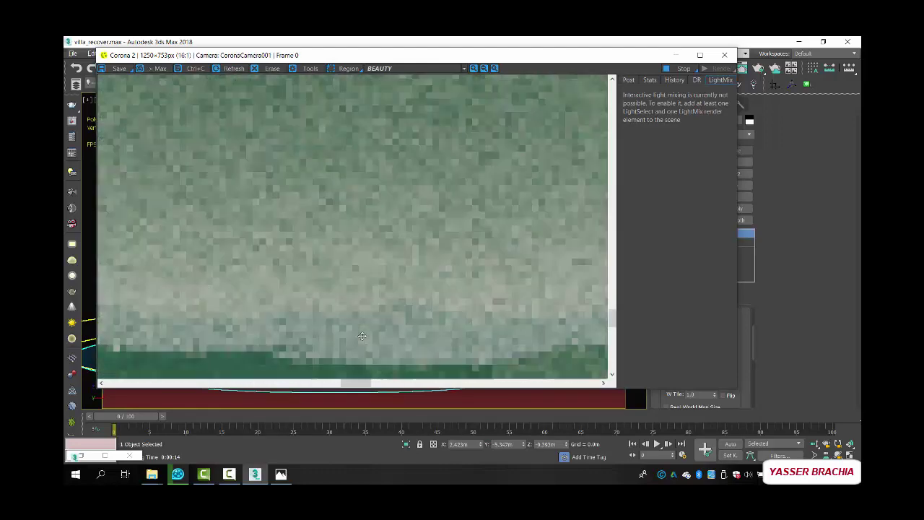
{"action": "scroll", "coordinate": [362, 339], "scroll_direction": "down", "scroll_amount": 2}
{"action": "scroll", "coordinate": [364, 347], "scroll_direction": "up", "scroll_amount": 3}
{"action": "scroll", "coordinate": [365, 349], "scroll_direction": "down", "scroll_amount": 4}
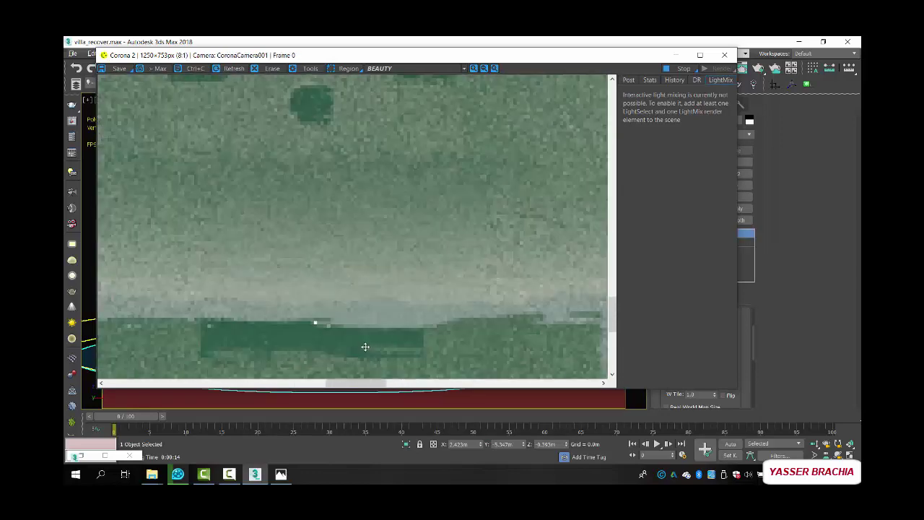
- Set the water material's volumetric distance to 2.5 m
{"action": "left_click", "coordinate": [804, 187]}
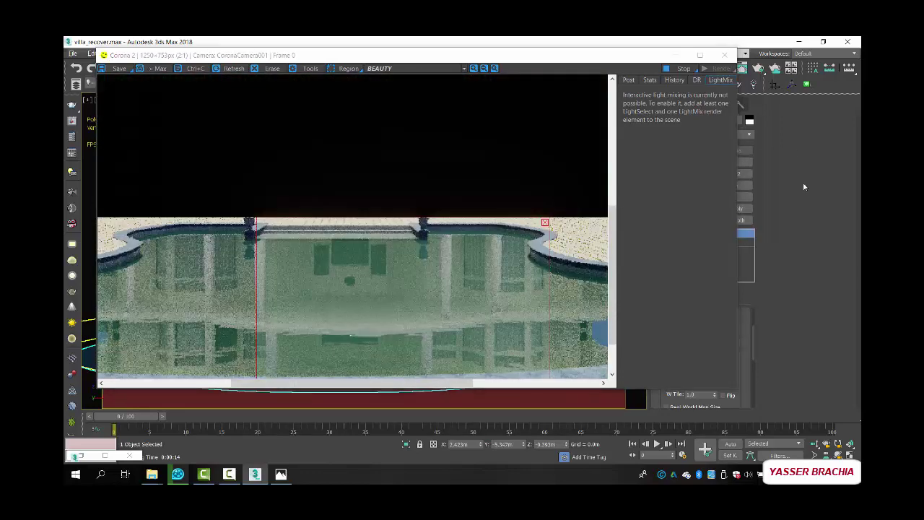
{"action": "key", "text": "m"}
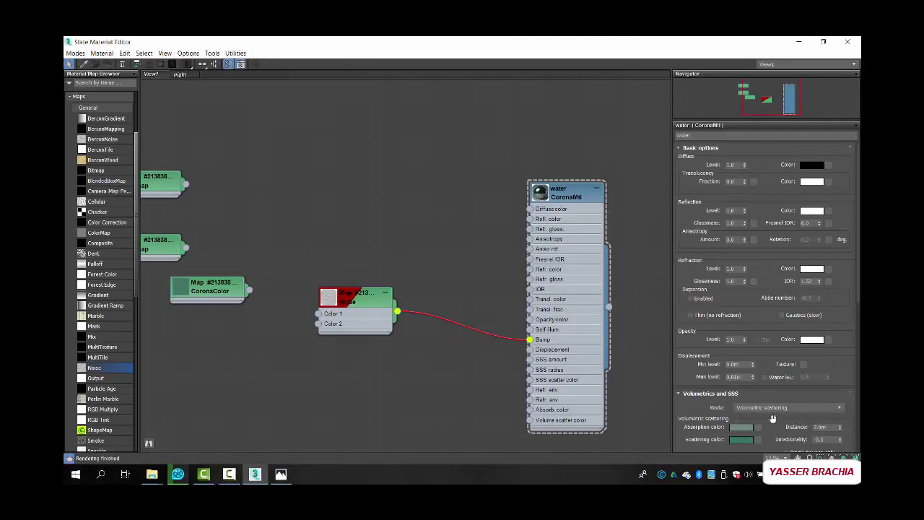
{"action": "left_click", "coordinate": [820, 427]}
{"action": "left_click", "coordinate": [799, 41]}
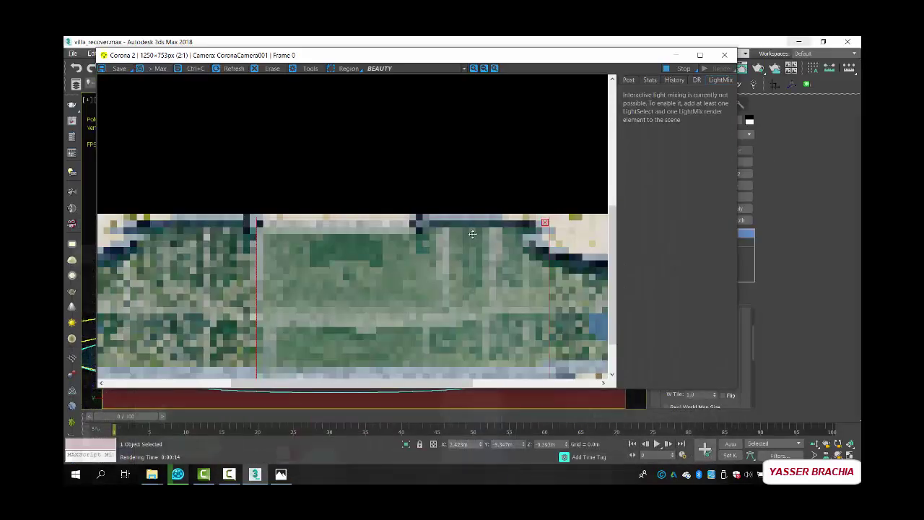
- Examine the updated water in the selected render region against the surrounding pool for color and clarity
{"action": "scroll", "coordinate": [408, 320], "scroll_direction": "up", "scroll_amount": 1}
{"action": "scroll", "coordinate": [406, 318], "scroll_direction": "down", "scroll_amount": 4}
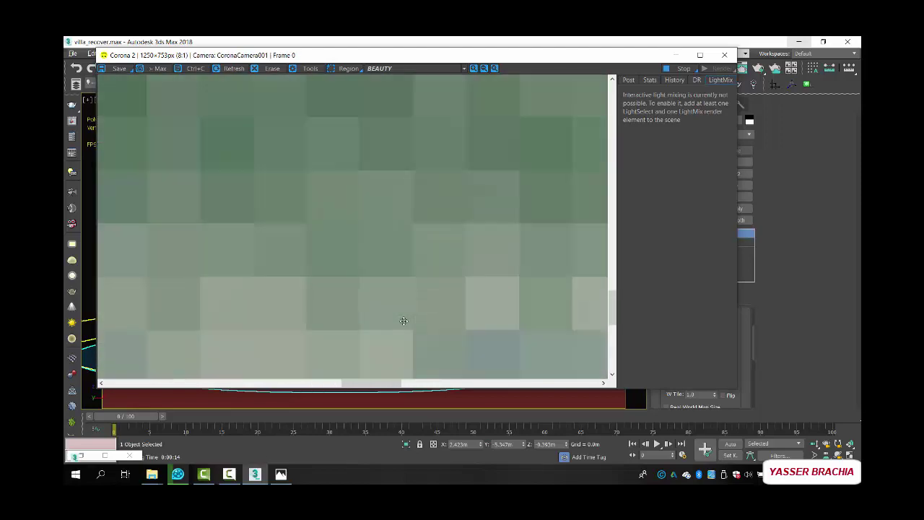
{"action": "scroll", "coordinate": [382, 334], "scroll_direction": "up", "scroll_amount": 1}
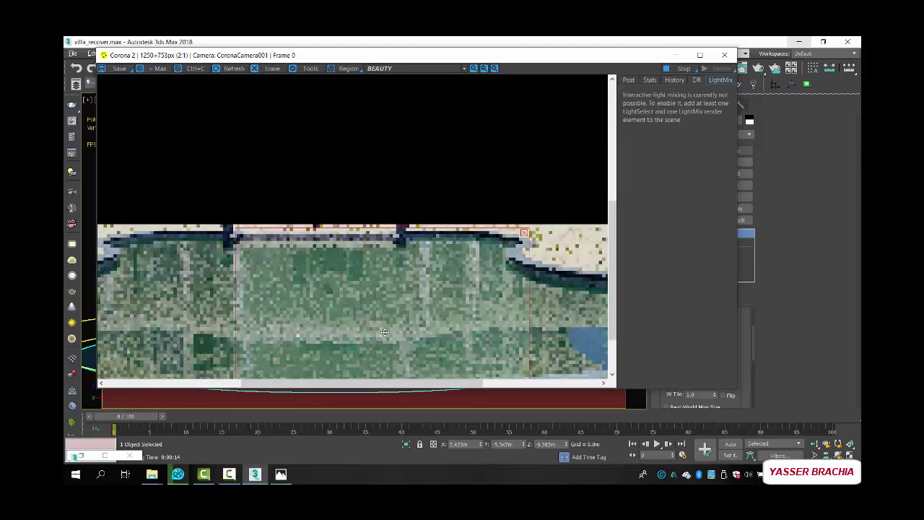
{"action": "scroll", "coordinate": [384, 332], "scroll_direction": "up", "scroll_amount": 1}
{"action": "scroll", "coordinate": [385, 333], "scroll_direction": "down", "scroll_amount": 1}
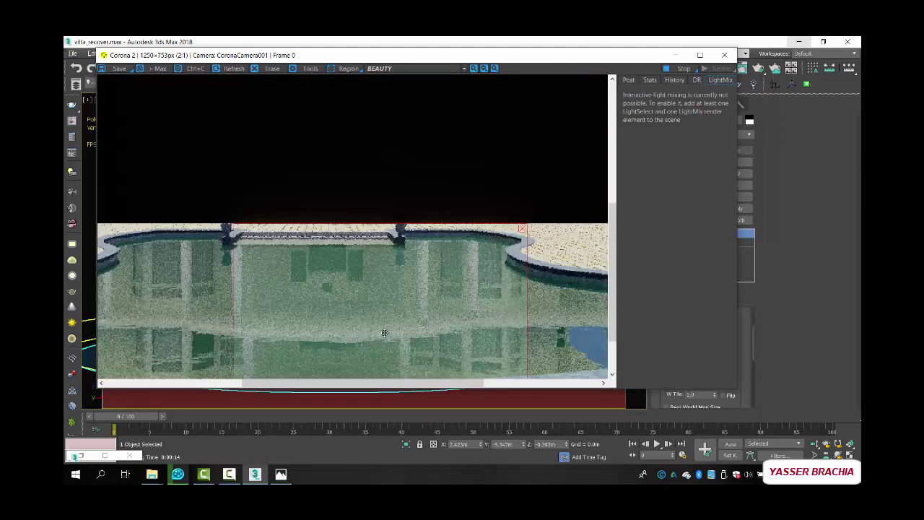
{"action": "scroll", "coordinate": [332, 358], "scroll_direction": "up", "scroll_amount": 2}
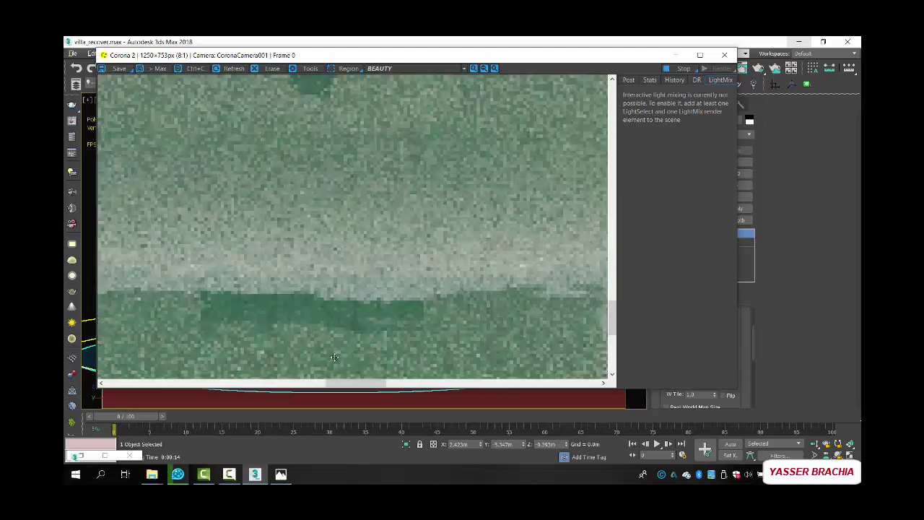
{"action": "scroll", "coordinate": [335, 356], "scroll_direction": "down", "scroll_amount": 2}
{"action": "scroll", "coordinate": [336, 353], "scroll_direction": "down", "scroll_amount": 1}
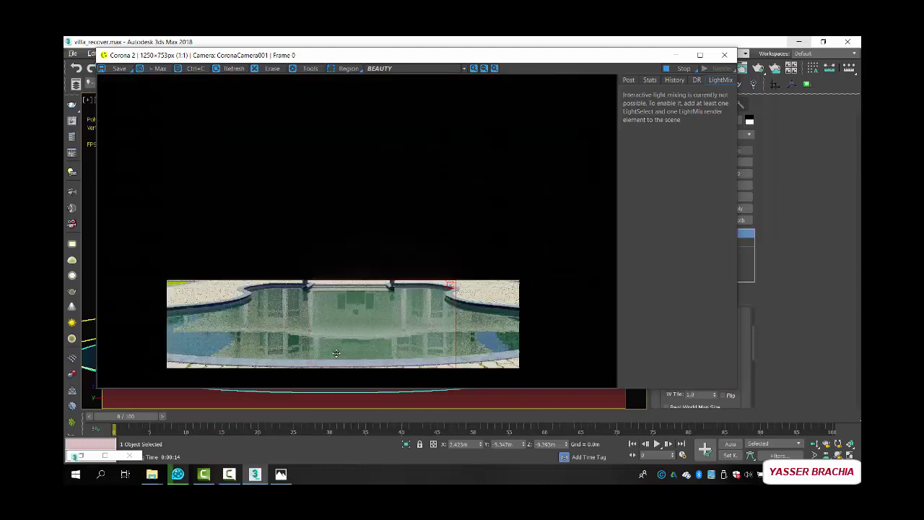
{"action": "scroll", "coordinate": [345, 341], "scroll_direction": "up", "scroll_amount": 1}
{"action": "scroll", "coordinate": [345, 341], "scroll_direction": "down", "scroll_amount": 1}
- Stop the interactive render and move the Noise map node closer to the water material
{"action": "left_click", "coordinate": [679, 70]}
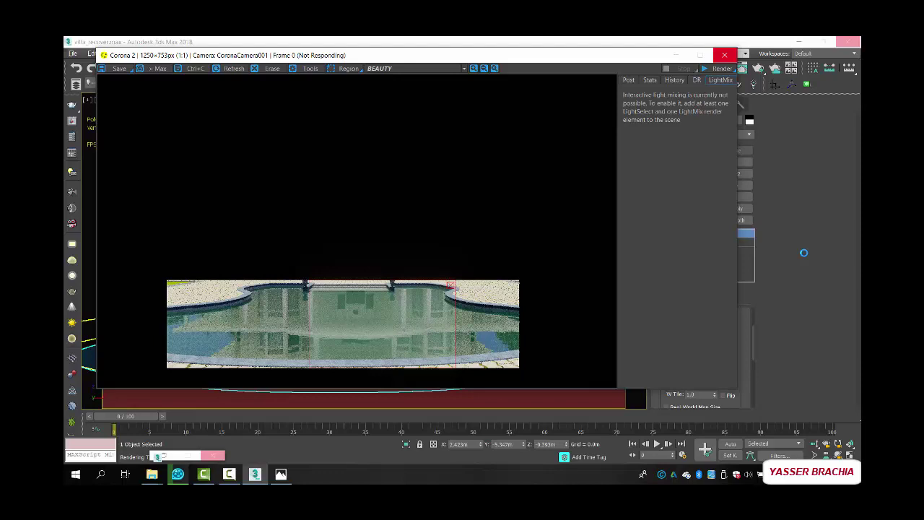
{"action": "key", "text": "m"}
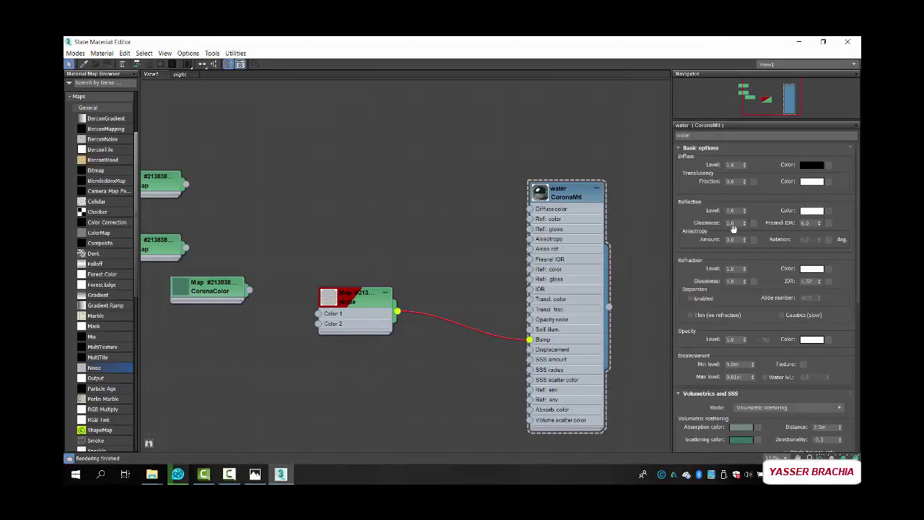
{"action": "middle_click_drag", "start_coordinate": [400, 251], "coordinate": [423, 187]}
{"action": "left_click_drag", "start_coordinate": [384, 241], "coordinate": [474, 233]}
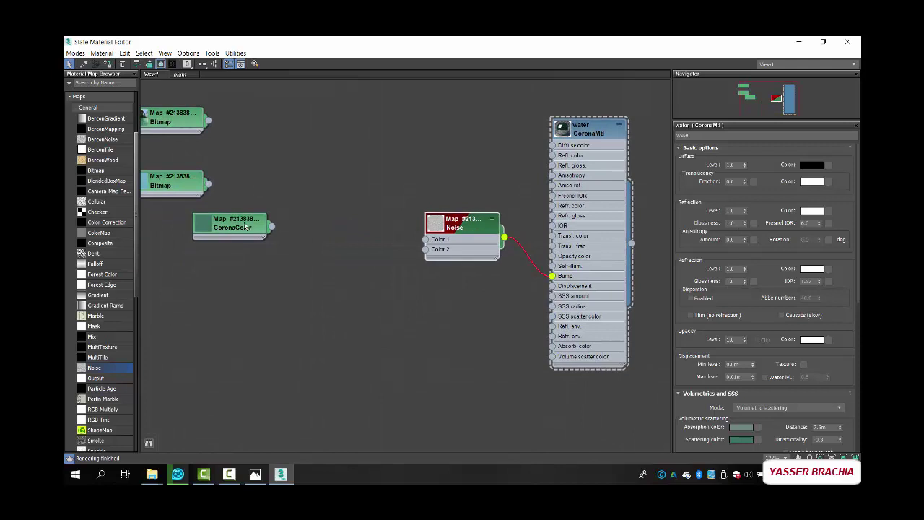
{"action": "left_click", "coordinate": [255, 233]}
- Duplicate the water material together with its Noise bump map and place the copy below the original
{"action": "scroll", "coordinate": [336, 248], "scroll_direction": "down", "scroll_amount": 3}
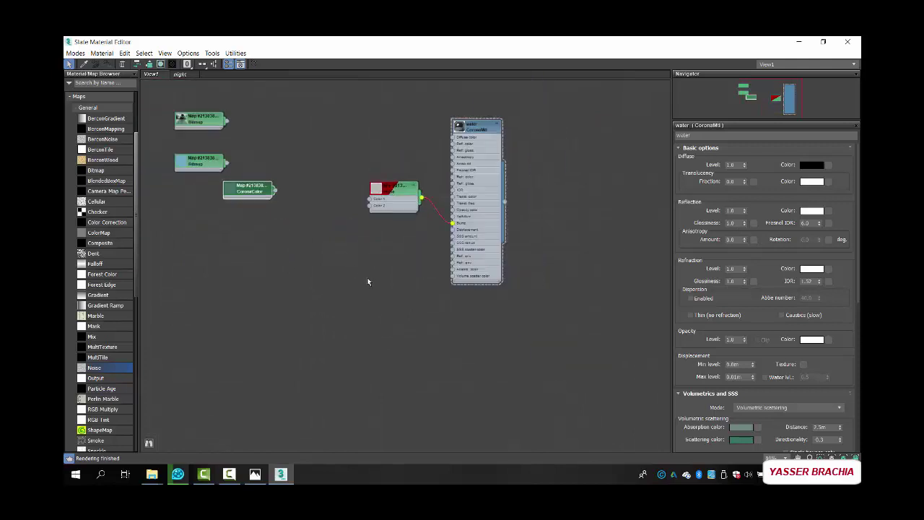
{"action": "left_click_drag", "start_coordinate": [536, 95], "coordinate": [362, 286]}
{"action": "mouse_move", "coordinate": [469, 133]}
{"action": "left_mouse_down", "text": "shift"}
{"action": "mouse_move", "coordinate": [392, 323]}
{"action": "mouse_move", "coordinate": [363, 287]}
{"action": "left_mouse_up", "text": "shift"}
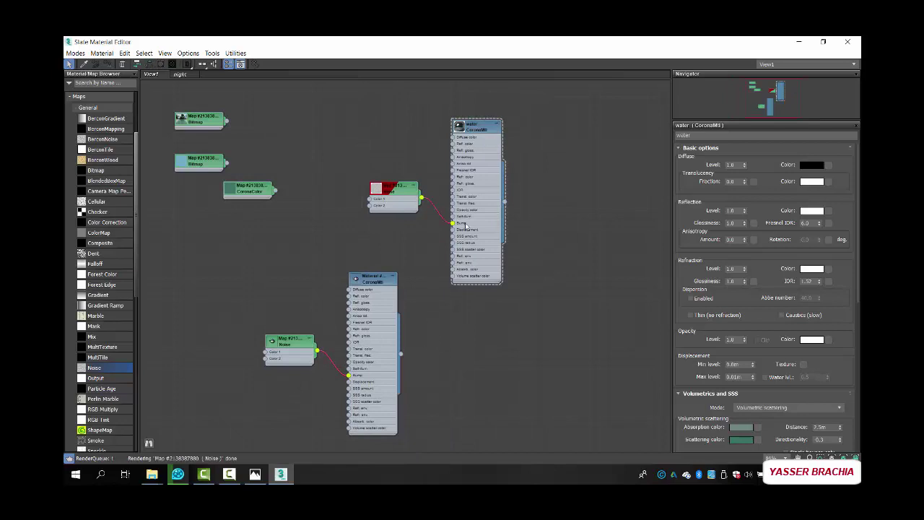
- Rename the original water material as watergreen
{"action": "scroll", "coordinate": [483, 130], "scroll_direction": "up", "scroll_amount": 2}
{"action": "right_click", "coordinate": [482, 132]}
{"action": "left_click", "coordinate": [505, 167]}
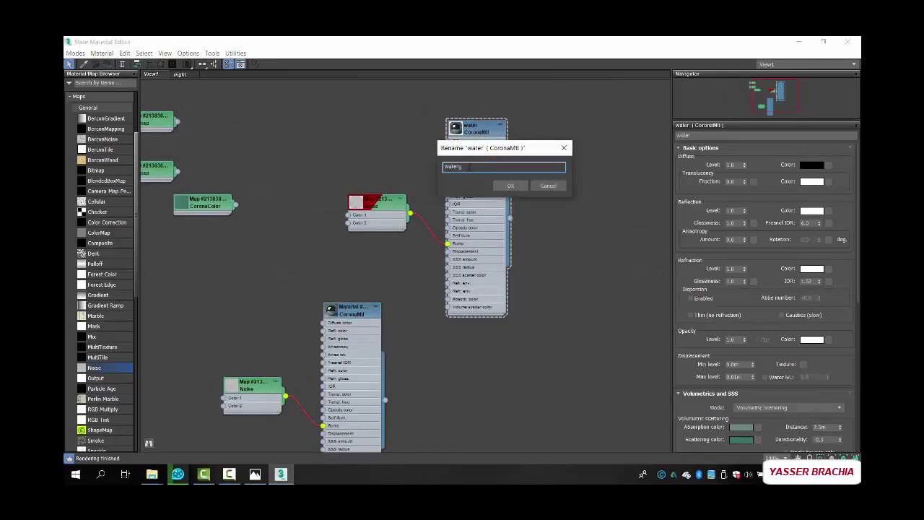
{"action": "left_click", "coordinate": [507, 185]}
- Rename the copied water material as waterbleu
{"action": "right_click", "coordinate": [359, 311]}
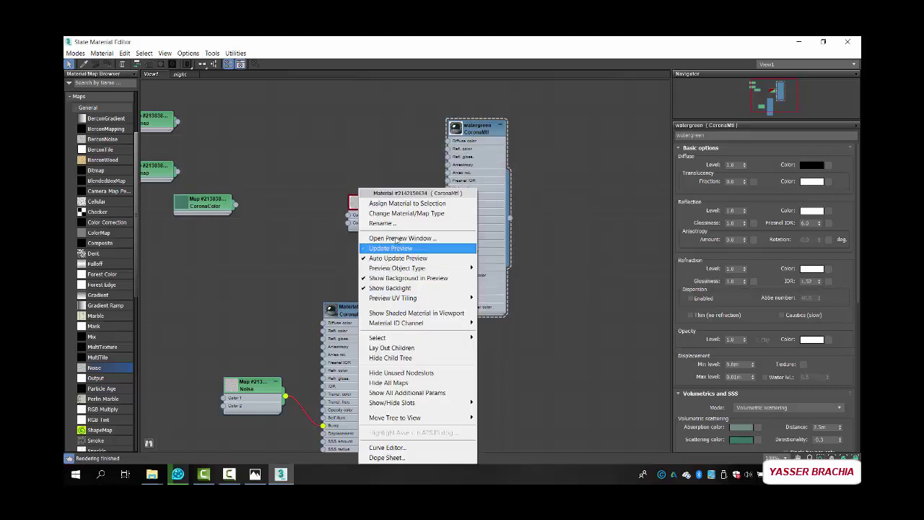
{"action": "left_click", "coordinate": [382, 223]}
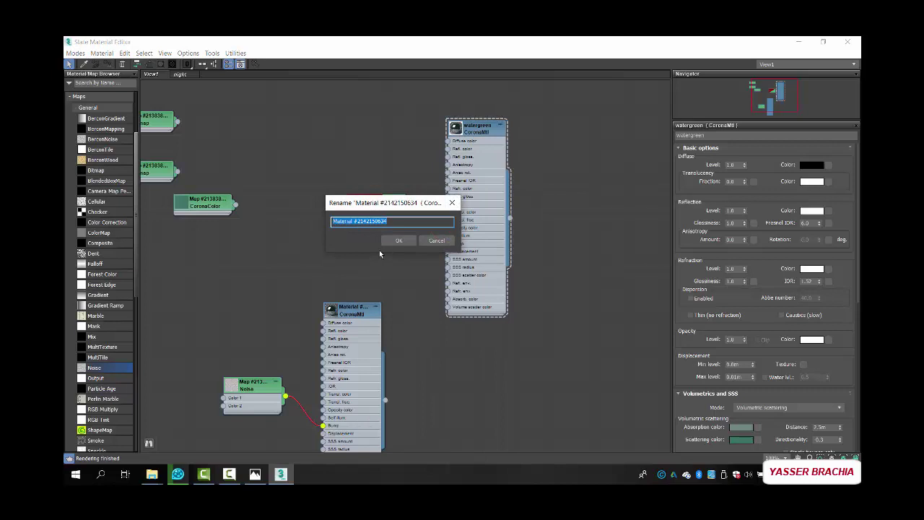
{"action": "type", "text": "waterb"}
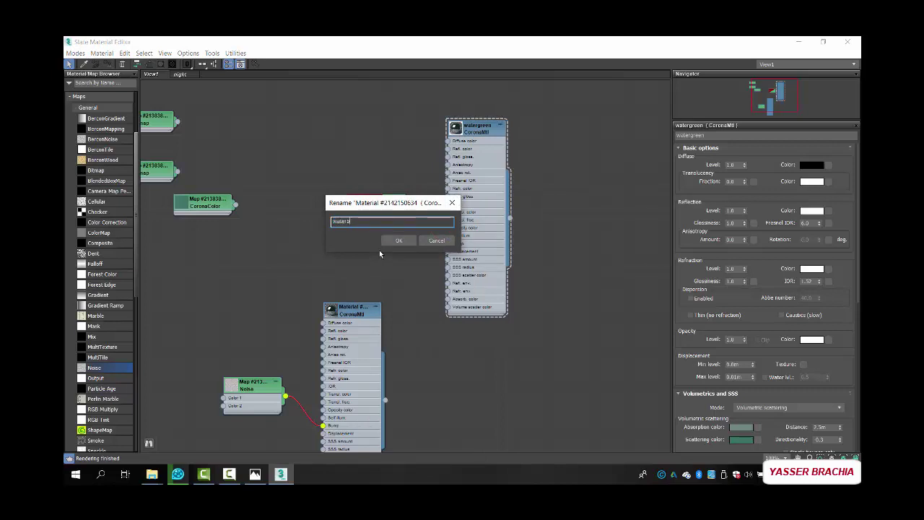
{"action": "type", "text": "lue"}
{"action": "left_click", "coordinate": [399, 239]}
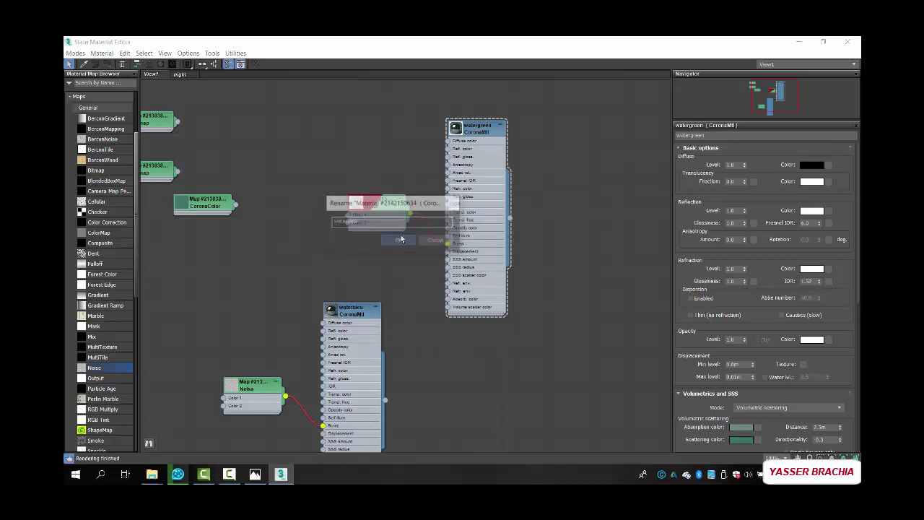
- Rearrange the nodes and duplicate the green CoronaColor map, placing the copy beneath the blue bitmap node
{"action": "middle_click_drag", "start_coordinate": [285, 324], "coordinate": [362, 270]}
{"action": "scroll", "coordinate": [390, 278], "scroll_direction": "up", "scroll_amount": 1}
{"action": "middle_click_drag", "start_coordinate": [335, 304], "coordinate": [405, 260]}
{"action": "left_click_drag", "start_coordinate": [406, 292], "coordinate": [398, 351]}
{"action": "middle_click_drag", "start_coordinate": [371, 234], "coordinate": [390, 330]}
{"action": "left_click_drag", "start_coordinate": [284, 144], "coordinate": [275, 221]}
{"action": "left_click_drag", "start_coordinate": [358, 170], "coordinate": [280, 269], "text": "shift"}
- Set the copied CoronaColor map's solid colour to the light blue sampled from the bitmap node, and move the bitmap beneath the green CoronaColor node
{"action": "double_click", "coordinate": [282, 265]}
{"action": "left_click", "coordinate": [758, 166]}
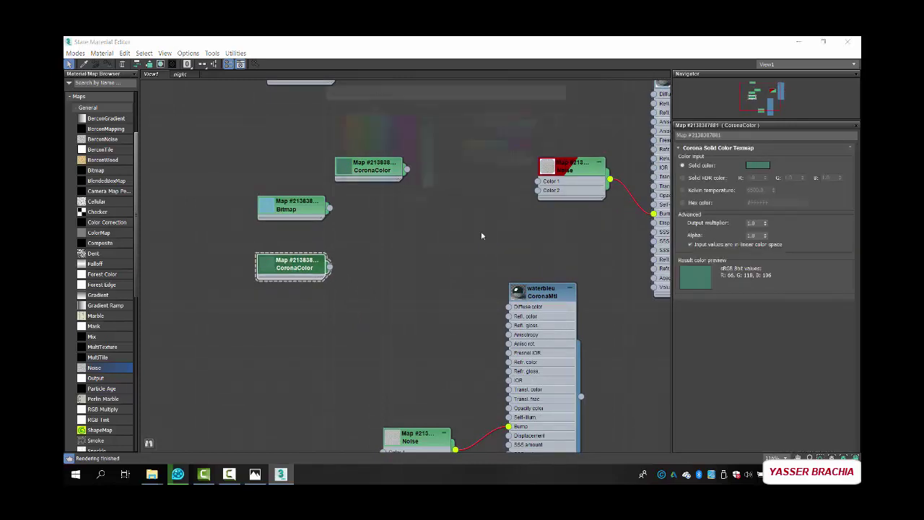
{"action": "left_click", "coordinate": [341, 200]}
{"action": "left_click", "coordinate": [266, 209]}
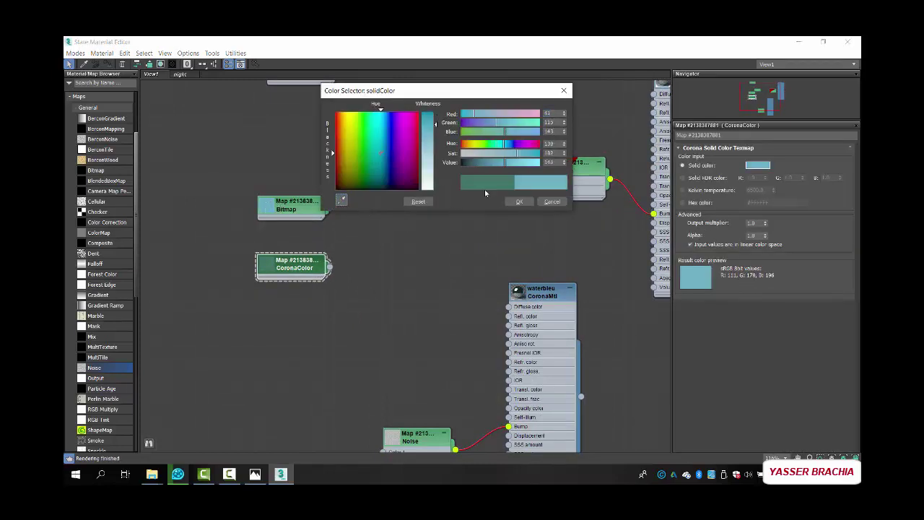
{"action": "left_click", "coordinate": [519, 202]}
{"action": "left_click_drag", "start_coordinate": [292, 214], "coordinate": [360, 214]}
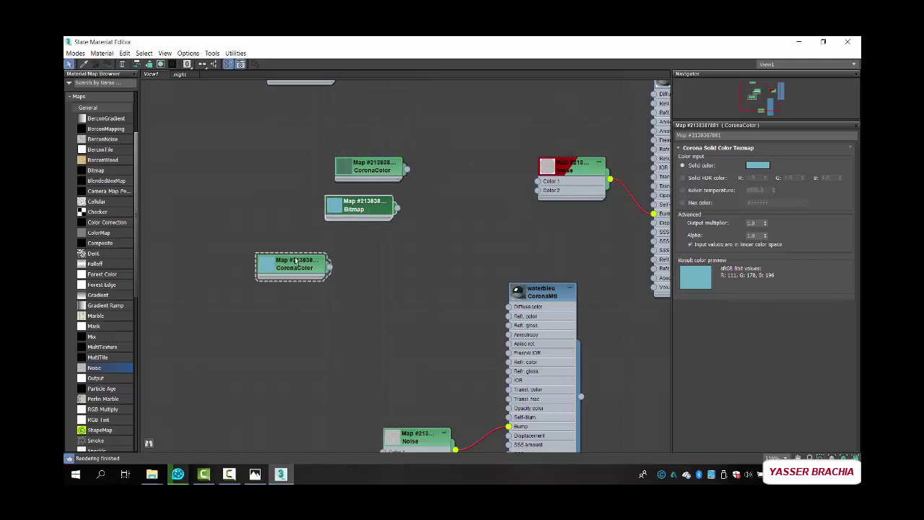
- Copy the blue CoronaColor map's solid colour and paste it into waterbleu's volumetric absorption and scattering colours
{"action": "left_click", "coordinate": [286, 268]}
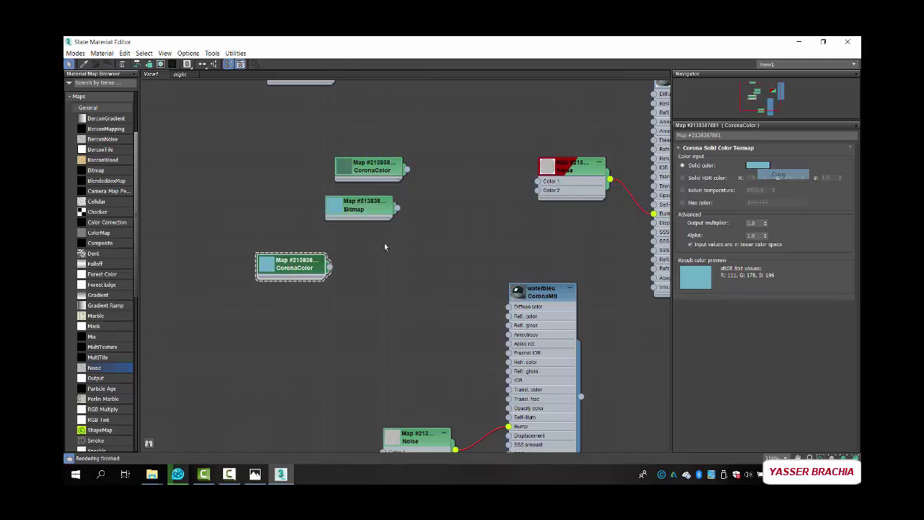
{"action": "middle_click_drag", "start_coordinate": [385, 246], "coordinate": [337, 213]}
{"action": "double_click", "coordinate": [527, 192]}
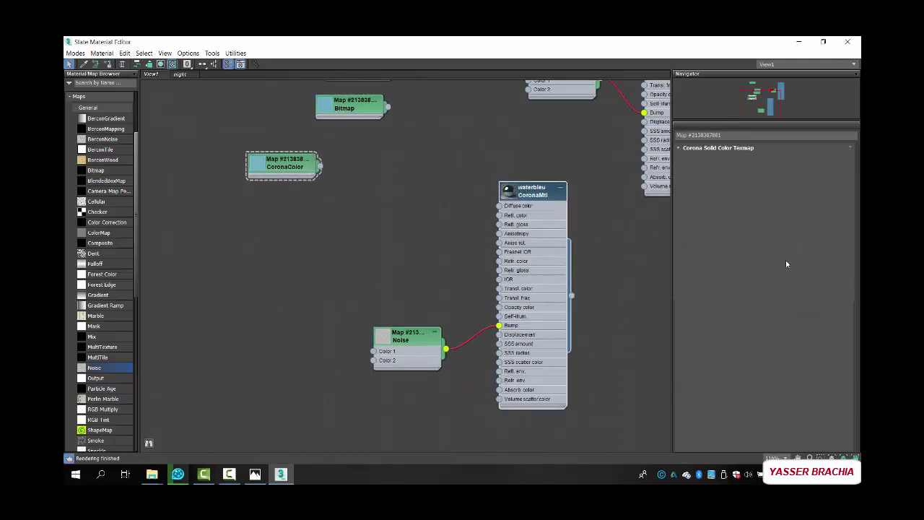
{"action": "scroll", "coordinate": [724, 276], "scroll_direction": "down", "scroll_amount": 4}
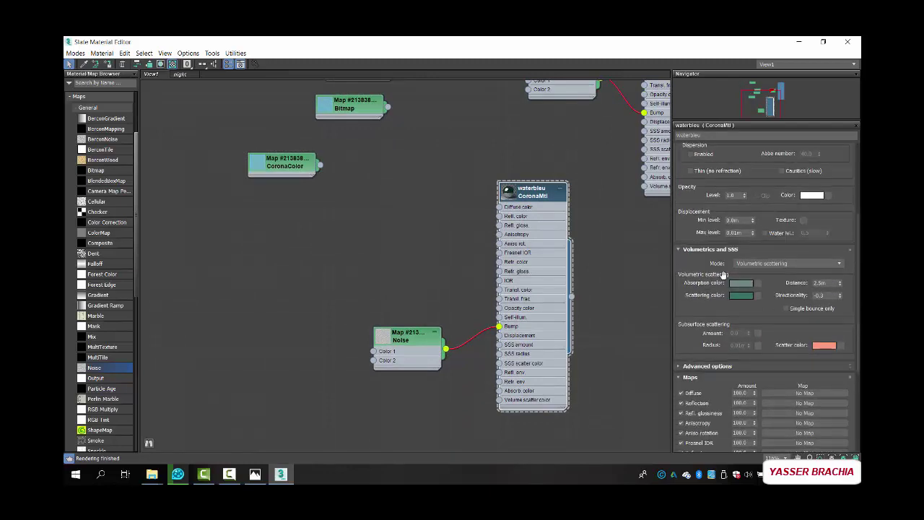
{"action": "right_click", "coordinate": [740, 282]}
{"action": "left_click", "coordinate": [758, 298]}
{"action": "right_click", "coordinate": [743, 296]}
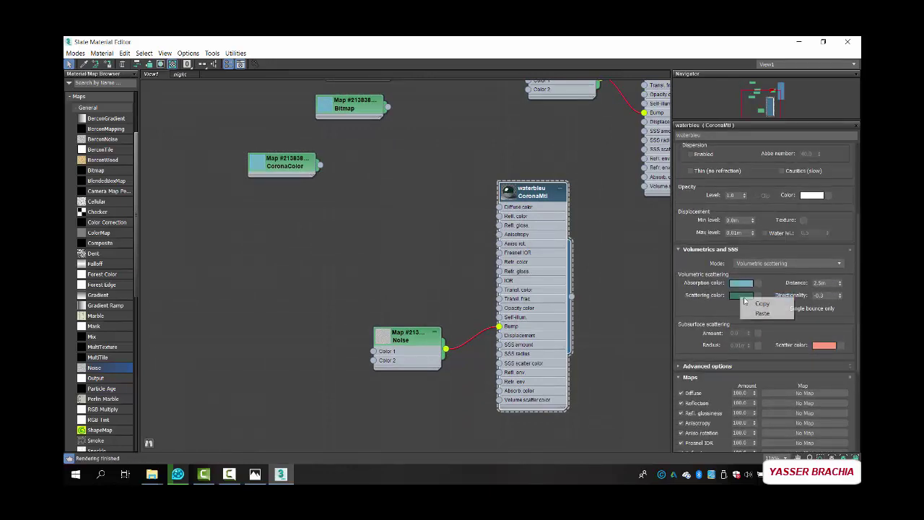
{"action": "left_click", "coordinate": [753, 311]}
- Darken waterbleu's scattering colour to a brightness value of about 36 and its absorption colour to about 120
{"action": "left_click", "coordinate": [746, 298]}
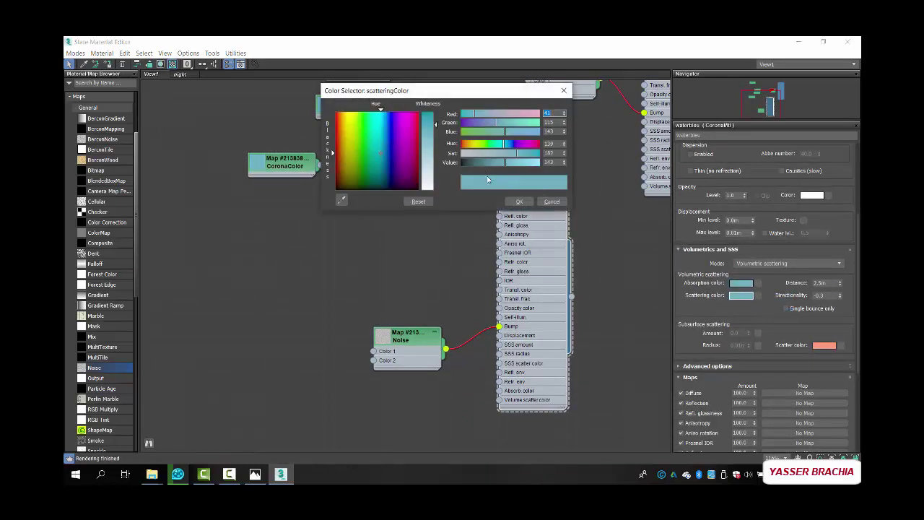
{"action": "left_click_drag", "start_coordinate": [502, 165], "coordinate": [472, 167]}
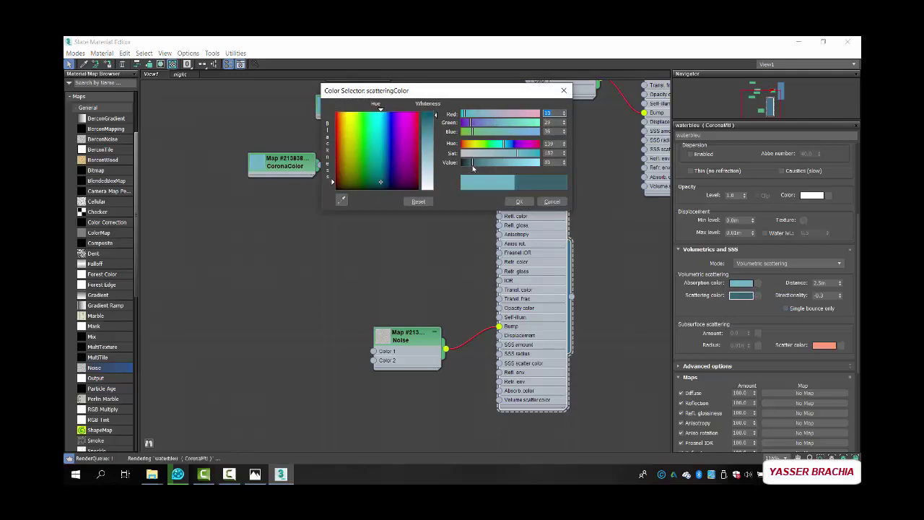
{"action": "left_click", "coordinate": [520, 202]}
{"action": "left_click", "coordinate": [738, 285]}
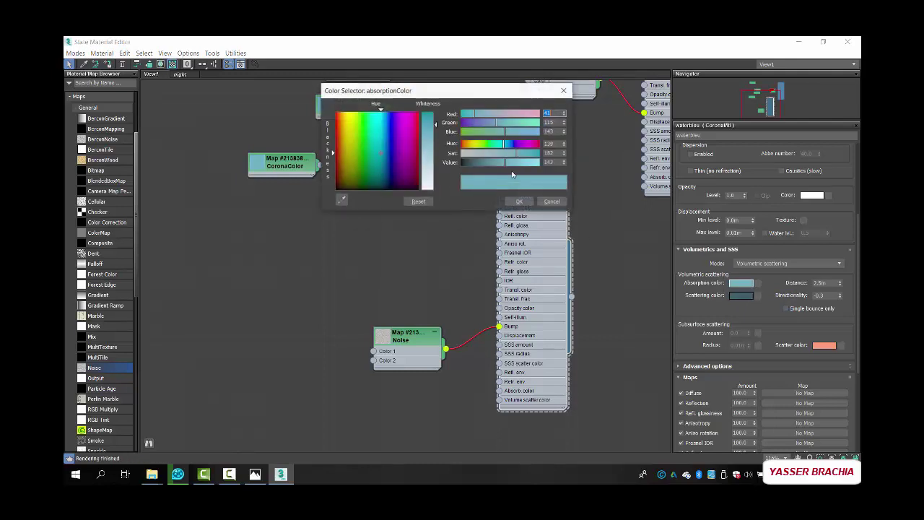
{"action": "left_click_drag", "start_coordinate": [504, 167], "coordinate": [497, 166]}
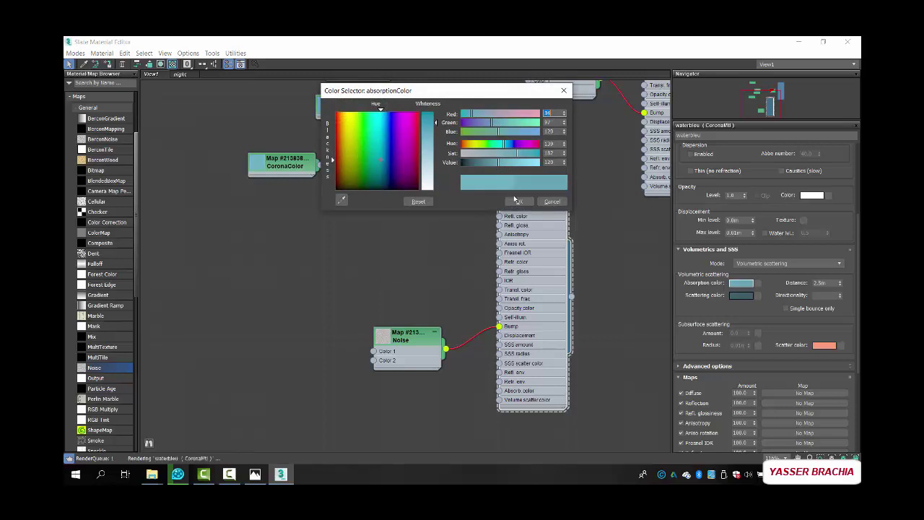
{"action": "left_click", "coordinate": [519, 202]}
- Assign the waterbleu material to the selected pool water and start the interactive render in the Corona frame buffer
{"action": "right_click", "coordinate": [539, 199]}
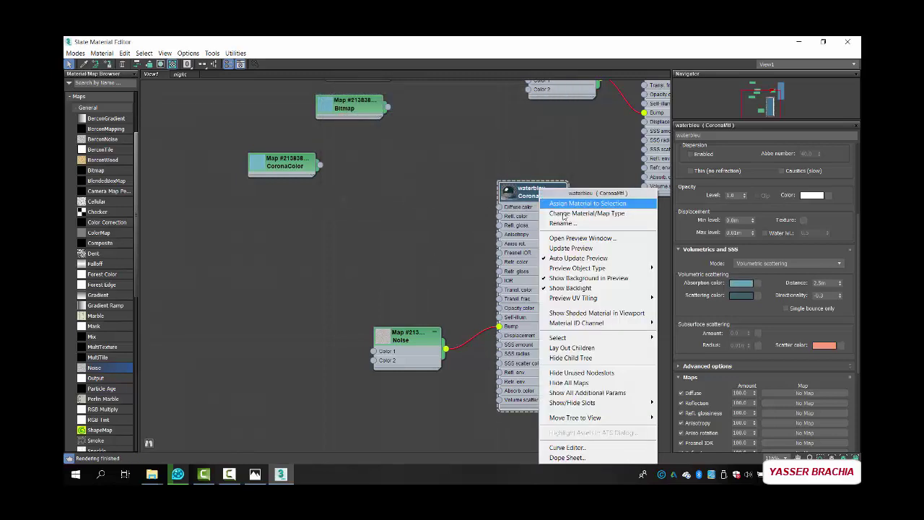
{"action": "left_click", "coordinate": [559, 201]}
{"action": "left_click", "coordinate": [800, 42]}
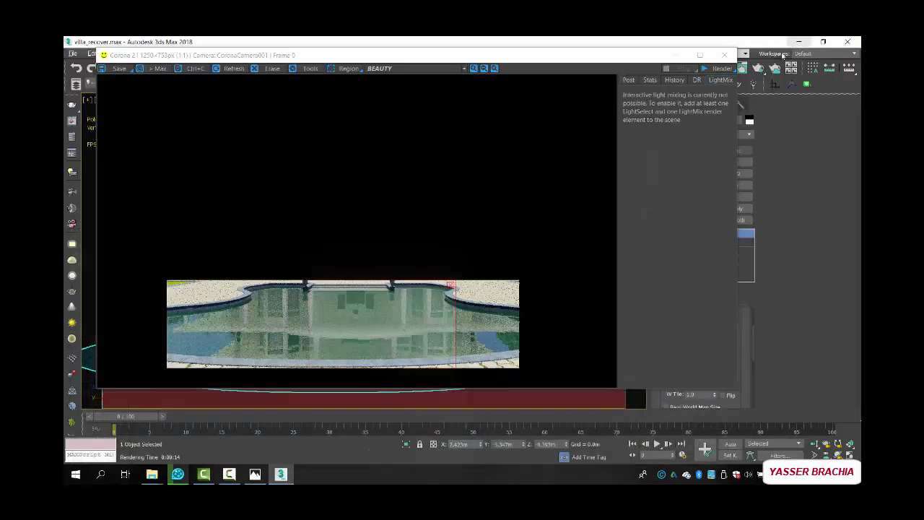
{"action": "left_click", "coordinate": [720, 83]}
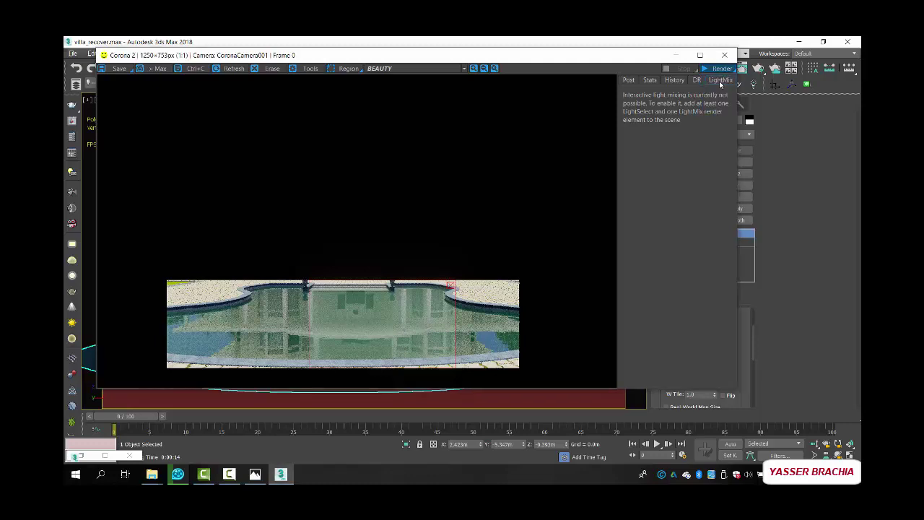
{"action": "left_click", "coordinate": [229, 474]}
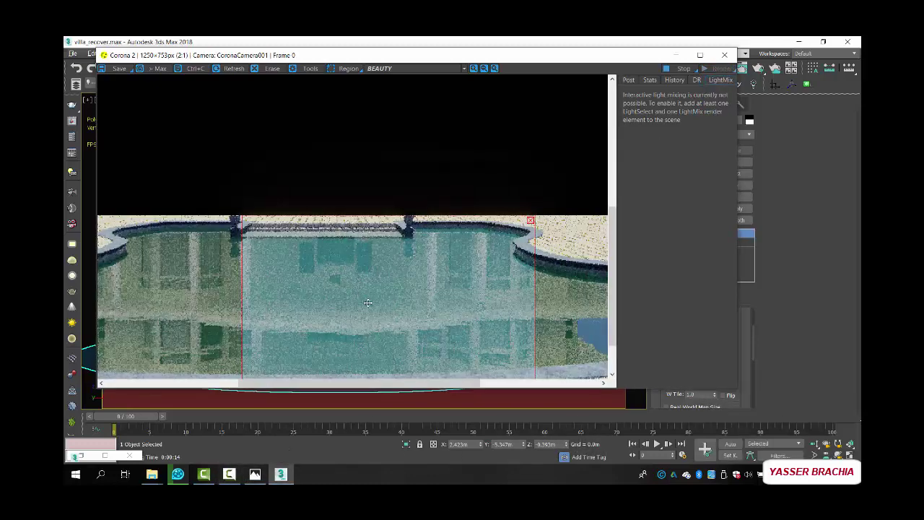
- Examine the pool water's new colour and reflections inside the render region, both close up and in the full frame
{"action": "scroll", "coordinate": [383, 305], "scroll_direction": "up", "scroll_amount": 3}
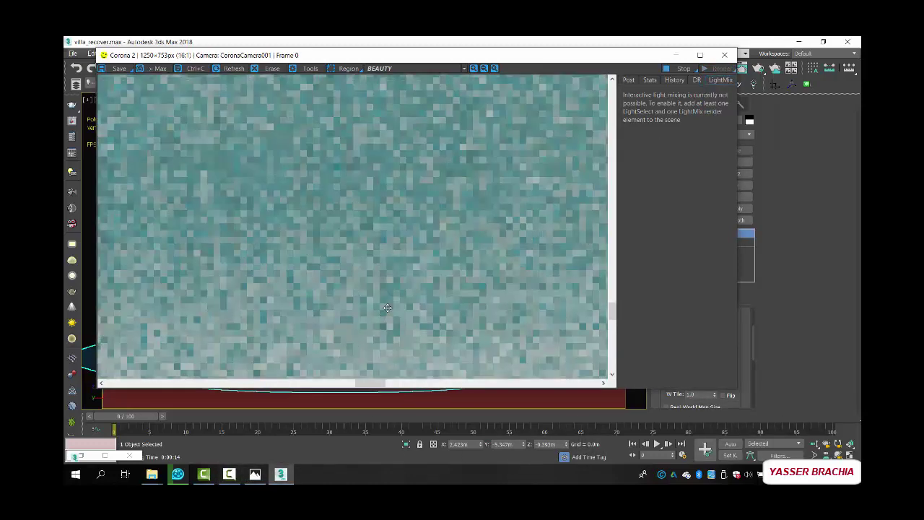
{"action": "scroll", "coordinate": [384, 304], "scroll_direction": "down", "scroll_amount": 3}
{"action": "scroll", "coordinate": [364, 325], "scroll_direction": "down", "scroll_amount": 1}
{"action": "scroll", "coordinate": [375, 328], "scroll_direction": "up", "scroll_amount": 3}
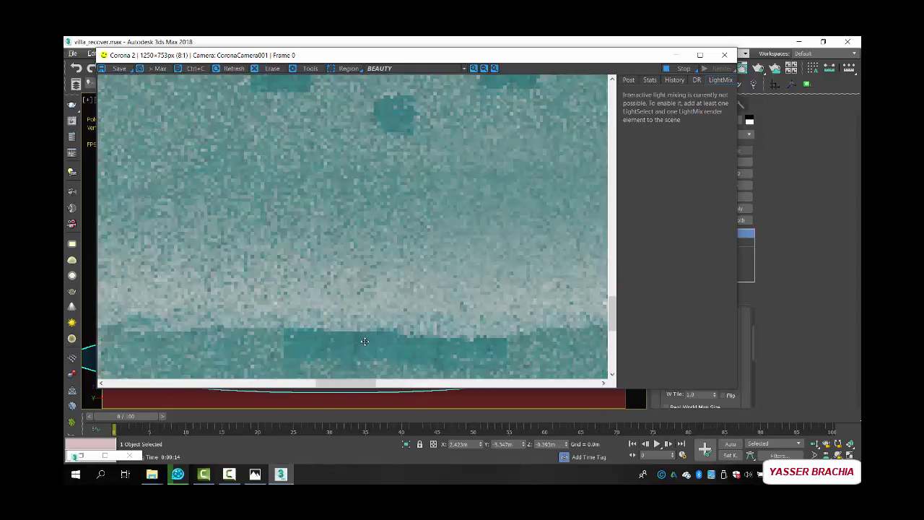
{"action": "scroll", "coordinate": [369, 289], "scroll_direction": "down", "scroll_amount": 2}
{"action": "scroll", "coordinate": [369, 285], "scroll_direction": "down", "scroll_amount": 1}
{"action": "scroll", "coordinate": [384, 313], "scroll_direction": "up", "scroll_amount": 1}
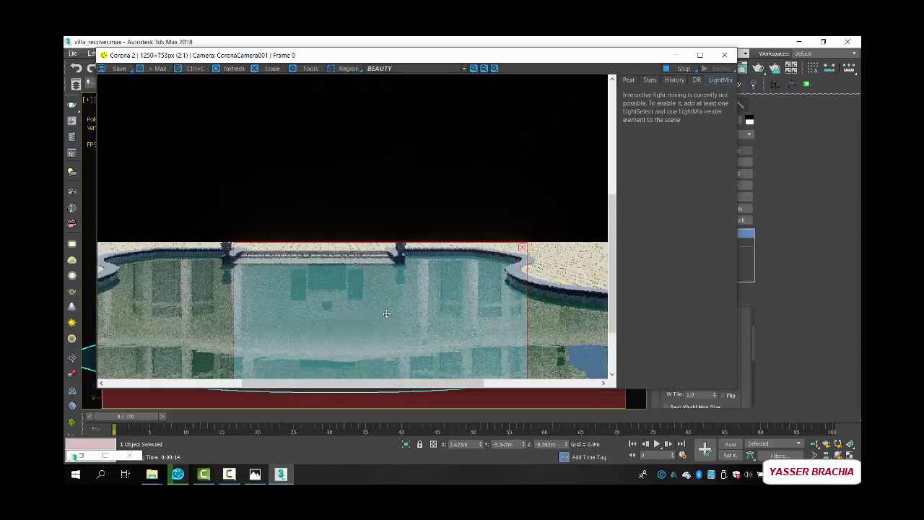
{"action": "middle_click_drag", "start_coordinate": [387, 314], "coordinate": [383, 278]}
{"action": "scroll", "coordinate": [379, 318], "scroll_direction": "down", "scroll_amount": 1}
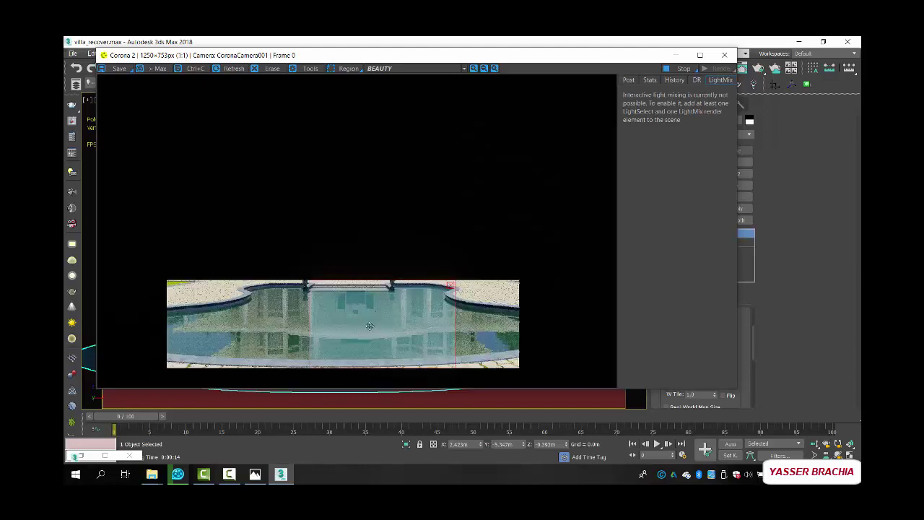
{"action": "scroll", "coordinate": [376, 344], "scroll_direction": "up", "scroll_amount": 1}
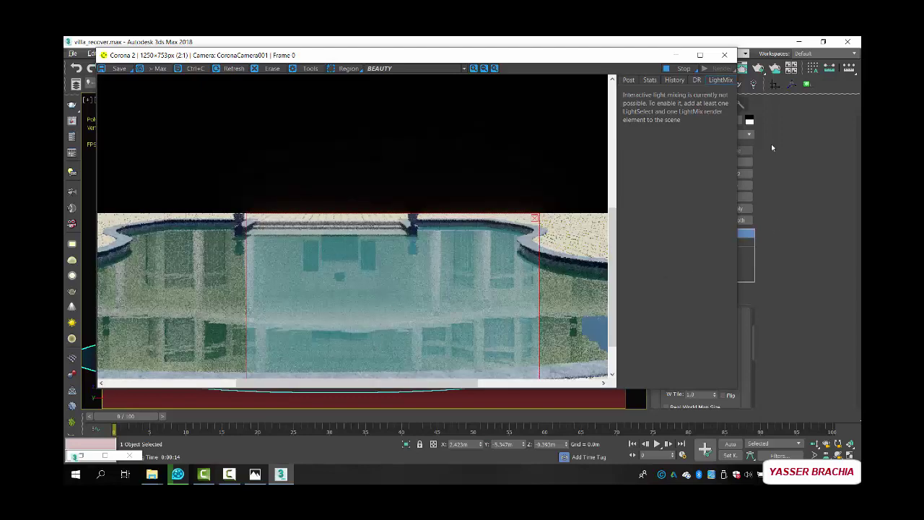
- Reopen the material editor and set waterbleu's volumetric absorption distance to 2.0 m
{"action": "key", "text": "m"}
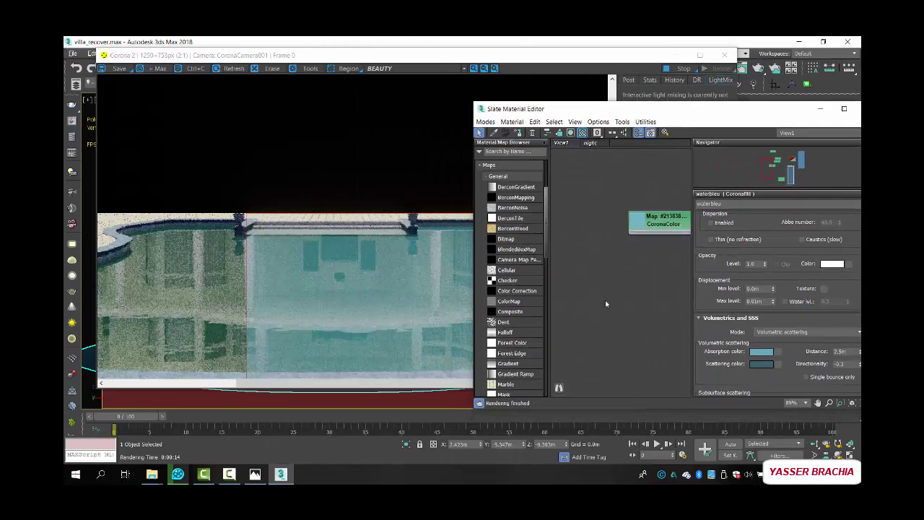
{"action": "middle_click_drag", "start_coordinate": [645, 285], "coordinate": [550, 247]}
{"action": "middle_click_drag", "start_coordinate": [689, 269], "coordinate": [575, 242]}
{"action": "middle_click_drag", "start_coordinate": [574, 273], "coordinate": [570, 315]}
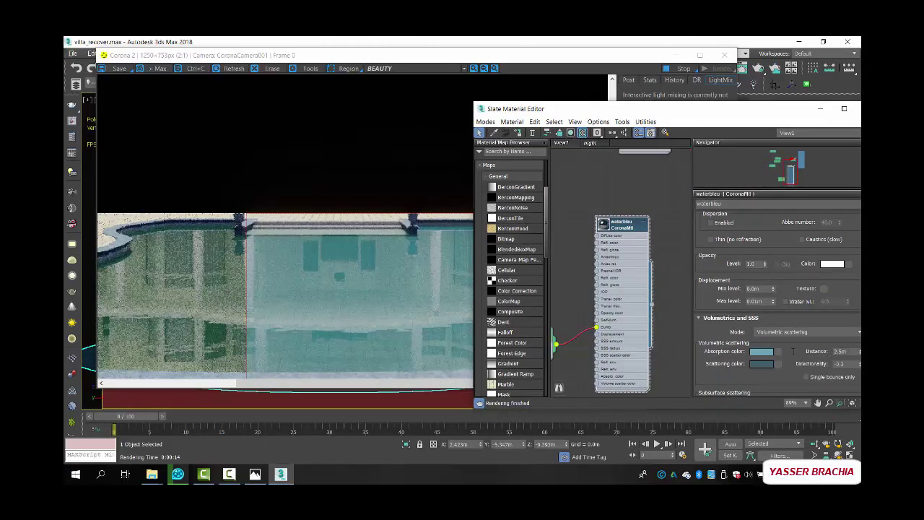
{"action": "double_click", "coordinate": [840, 351]}
{"action": "left_click", "coordinate": [665, 329]}
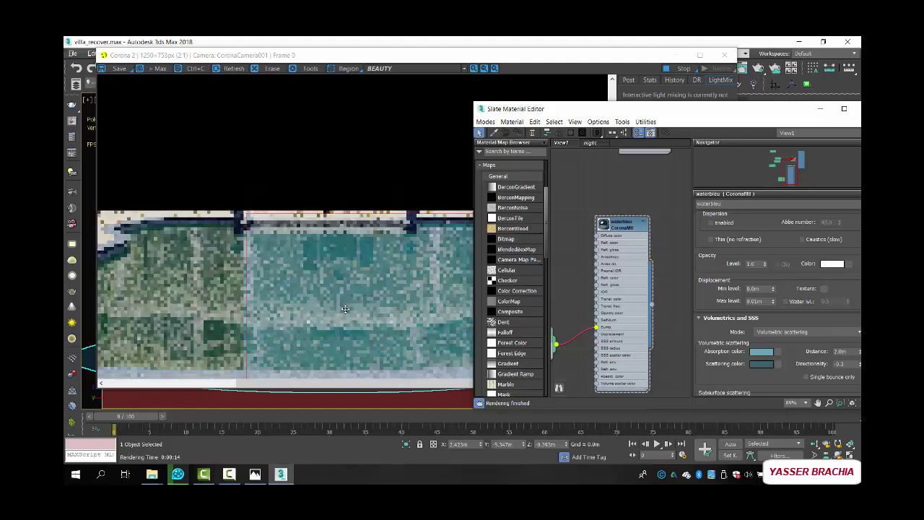
- Compare the updated blue water with the surrounding green water in the render, and display the post-processing settings
{"action": "scroll", "coordinate": [364, 326], "scroll_direction": "down", "scroll_amount": 2}
{"action": "scroll", "coordinate": [365, 326], "scroll_direction": "up", "scroll_amount": 3}
{"action": "scroll", "coordinate": [365, 327], "scroll_direction": "down", "scroll_amount": 1}
{"action": "middle_click_drag", "start_coordinate": [365, 327], "coordinate": [300, 288]}
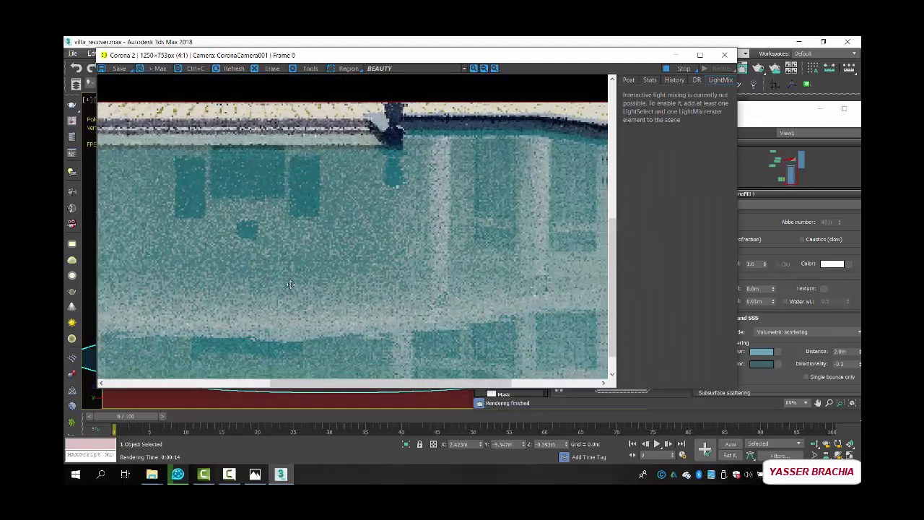
{"action": "scroll", "coordinate": [300, 287], "scroll_direction": "down", "scroll_amount": 2}
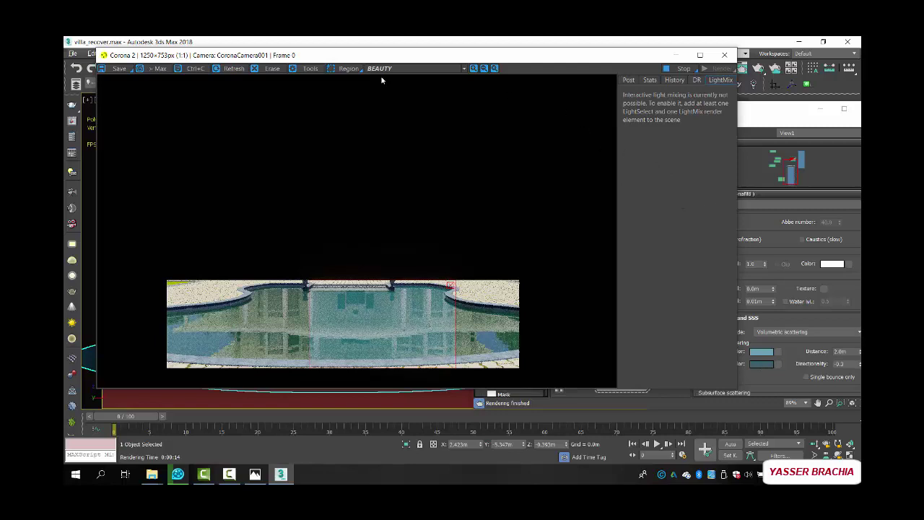
{"action": "scroll", "coordinate": [393, 308], "scroll_direction": "up", "scroll_amount": 2}
{"action": "scroll", "coordinate": [394, 312], "scroll_direction": "down", "scroll_amount": 1}
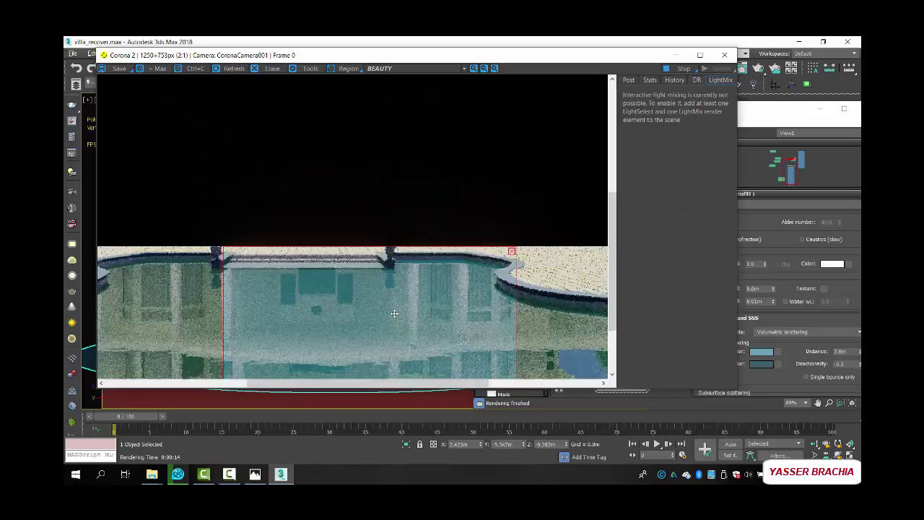
{"action": "left_click", "coordinate": [629, 80]}
{"action": "scroll", "coordinate": [405, 292], "scroll_direction": "up", "scroll_amount": 2}
{"action": "scroll", "coordinate": [409, 274], "scroll_direction": "down", "scroll_amount": 1}
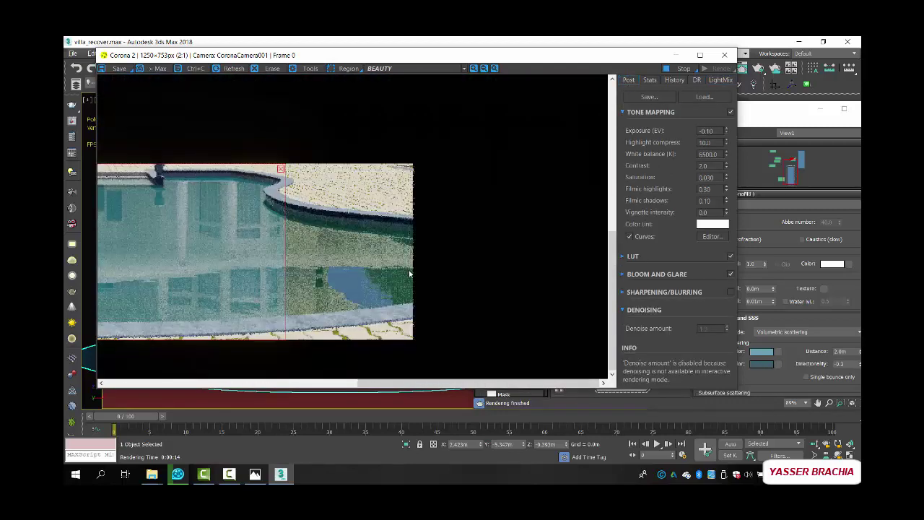
{"action": "middle_click_drag", "start_coordinate": [143, 274], "coordinate": [320, 271]}
{"action": "scroll", "coordinate": [311, 277], "scroll_direction": "up", "scroll_amount": 1}
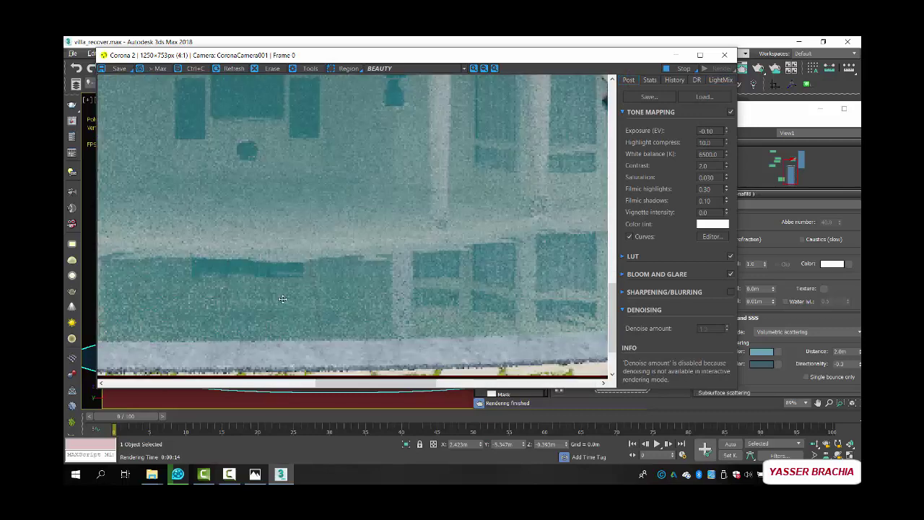
{"action": "scroll", "coordinate": [304, 290], "scroll_direction": "down", "scroll_amount": 1}
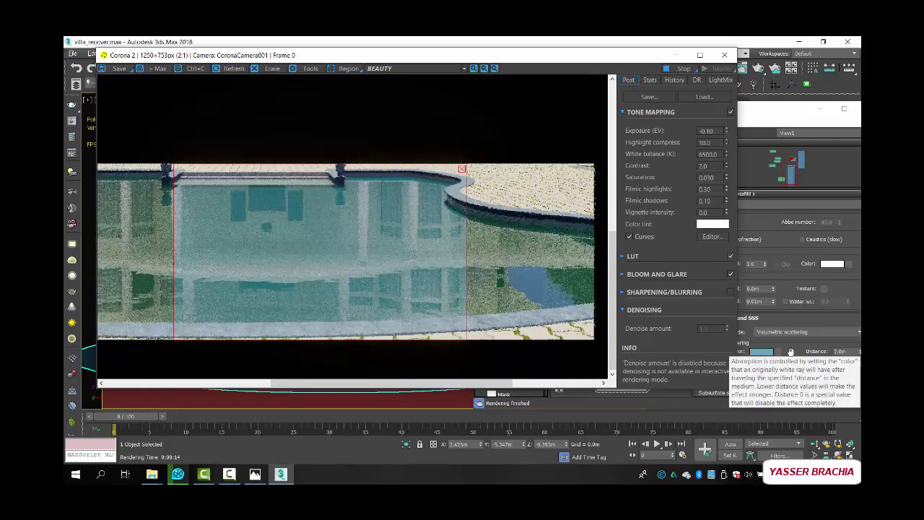
- Darken waterbleu's absorption colour further, to a brightness value of about 102
{"action": "left_click", "coordinate": [762, 351]}
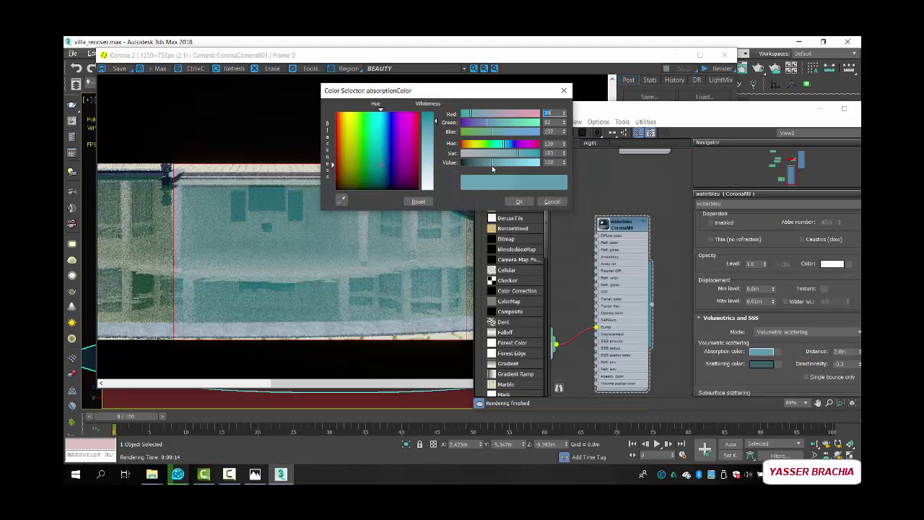
{"action": "left_click", "coordinate": [524, 201]}
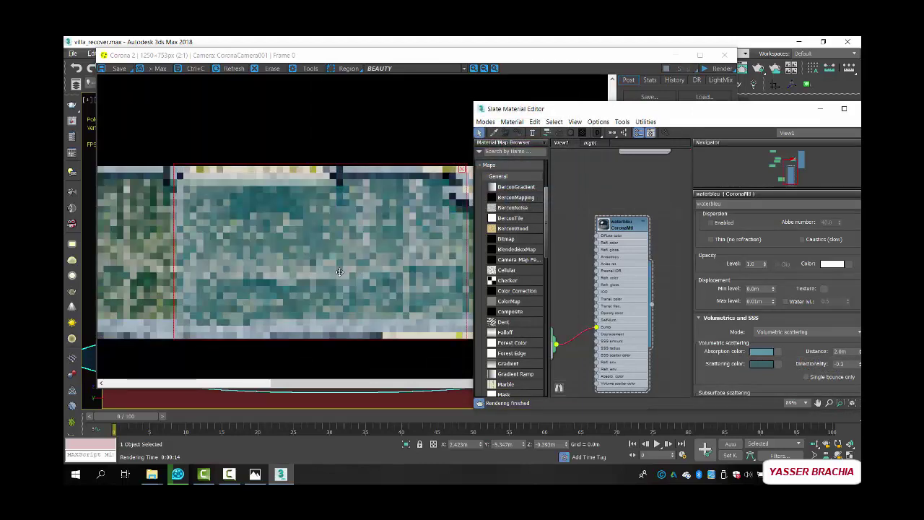
- Check the darker blue water in the rendered region and stop the interactive render
{"action": "scroll", "coordinate": [310, 281], "scroll_direction": "up", "scroll_amount": 1}
{"action": "scroll", "coordinate": [308, 280], "scroll_direction": "down", "scroll_amount": 2}
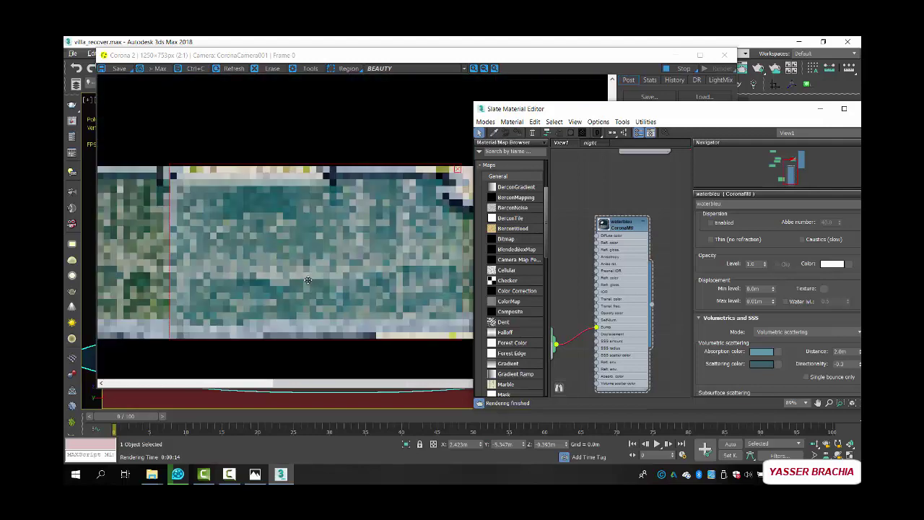
{"action": "scroll", "coordinate": [347, 322], "scroll_direction": "down", "scroll_amount": 1}
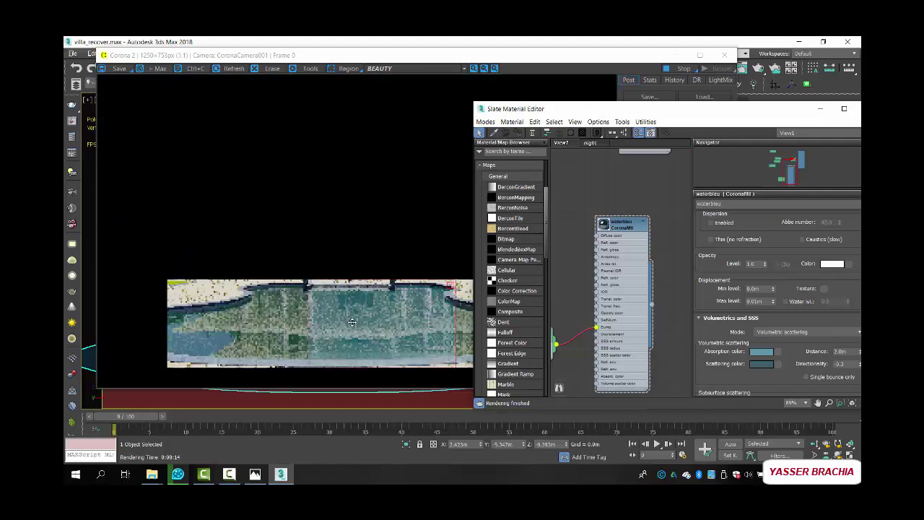
{"action": "scroll", "coordinate": [350, 325], "scroll_direction": "up", "scroll_amount": 1}
{"action": "middle_click_drag", "start_coordinate": [390, 324], "coordinate": [307, 286]}
{"action": "scroll", "coordinate": [308, 286], "scroll_direction": "down", "scroll_amount": 1}
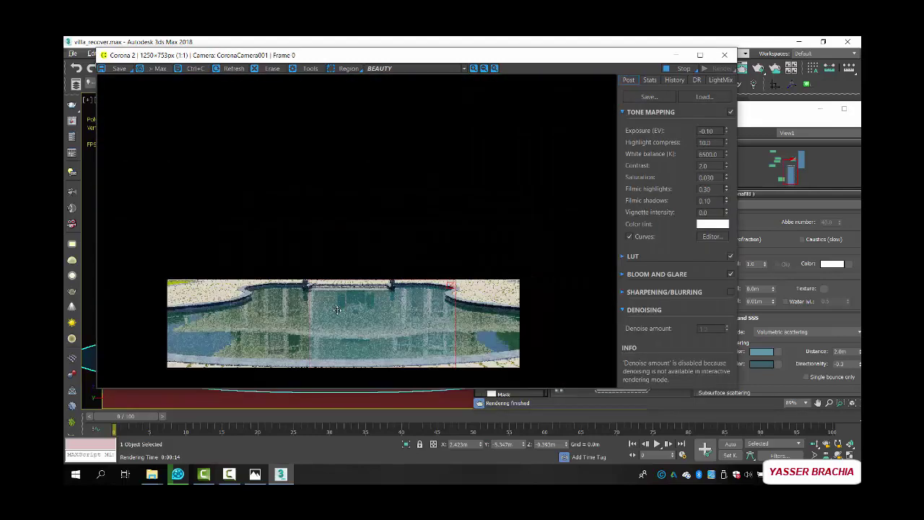
{"action": "left_click", "coordinate": [681, 68]}
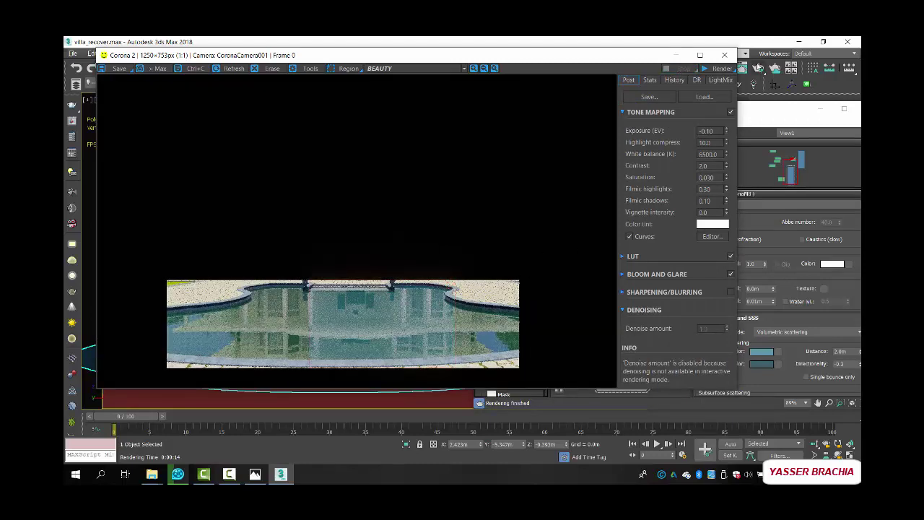
- Close the Corona frame buffer and open the render setup to review the render elements and the common output size settings
{"action": "left_click", "coordinate": [725, 55]}
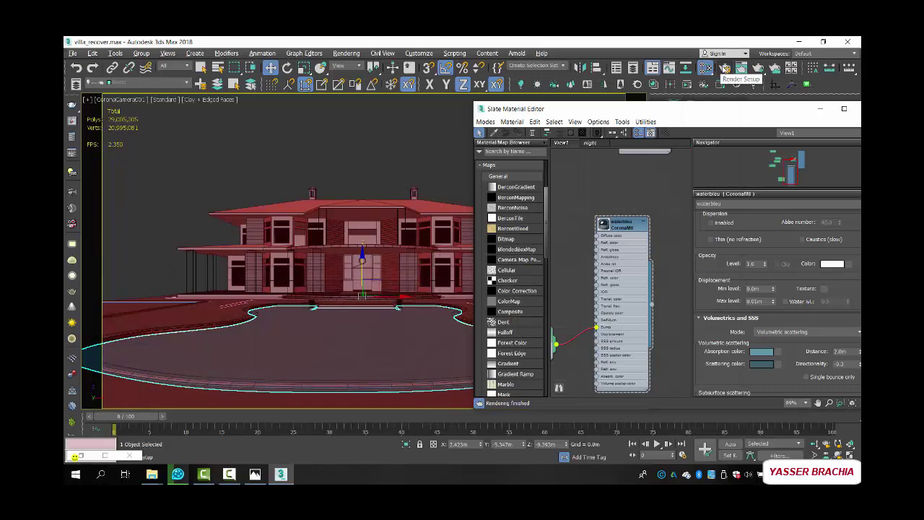
{"action": "left_click", "coordinate": [725, 68]}
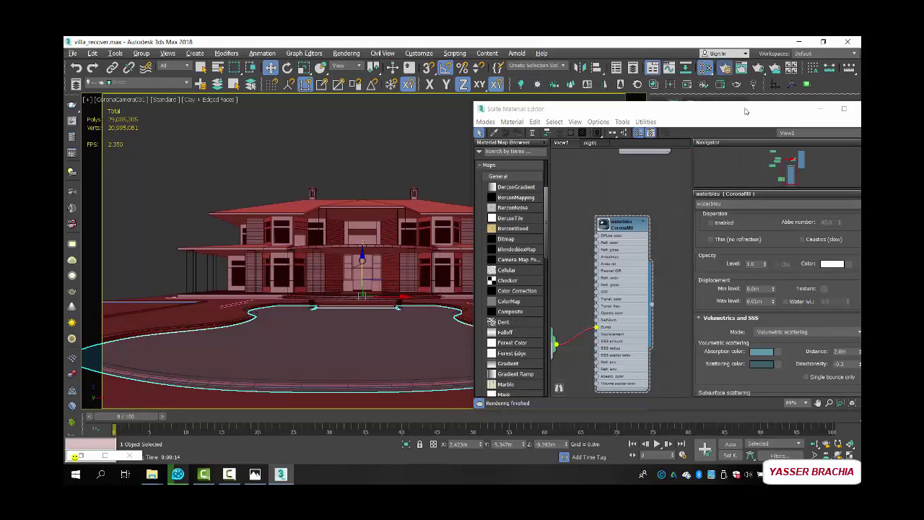
{"action": "key", "text": "F10"}
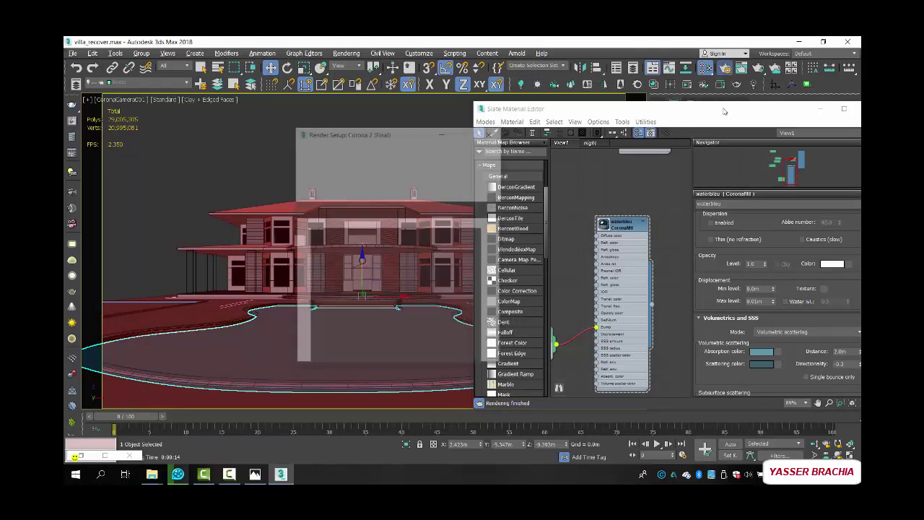
{"action": "left_click_drag", "start_coordinate": [729, 112], "coordinate": [694, 111]}
{"action": "left_click", "coordinate": [346, 224]}
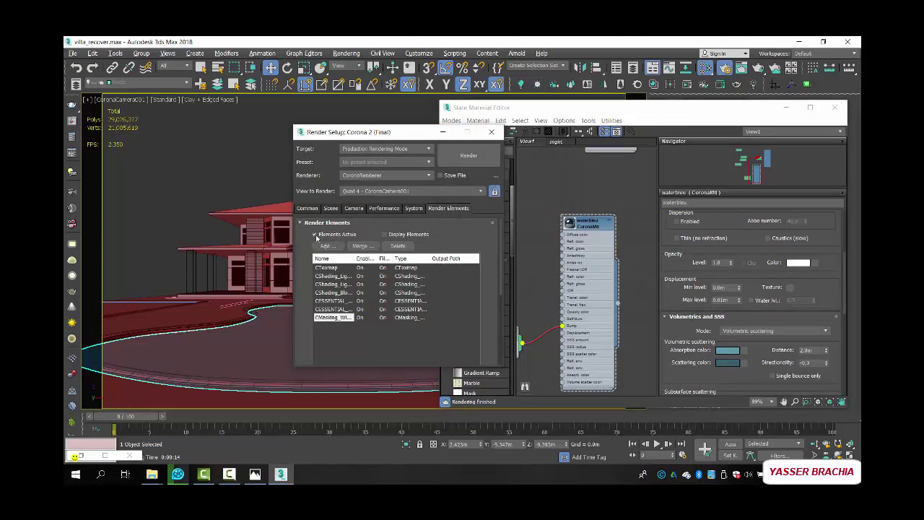
{"action": "left_click", "coordinate": [308, 209]}
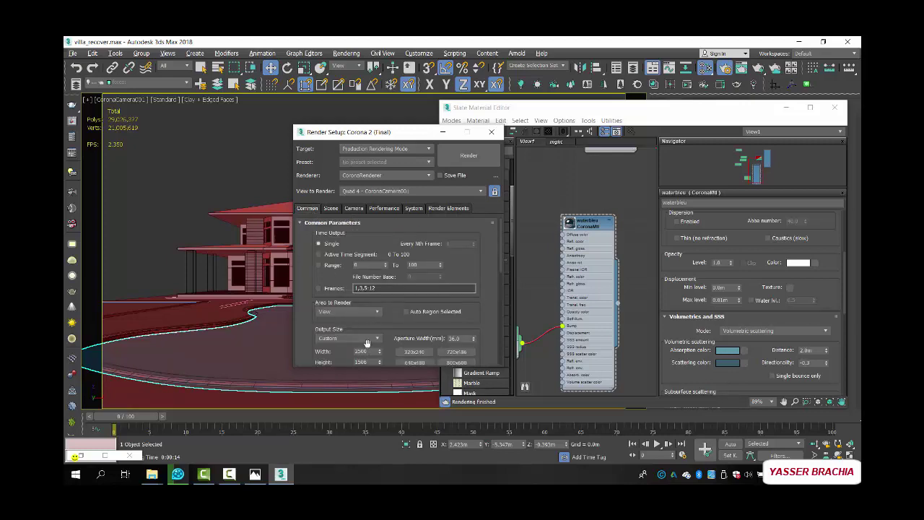
- Unhide the consecutive layers at the end of the layer list, from the one just above trees through windows
{"action": "left_click", "coordinate": [134, 84]}
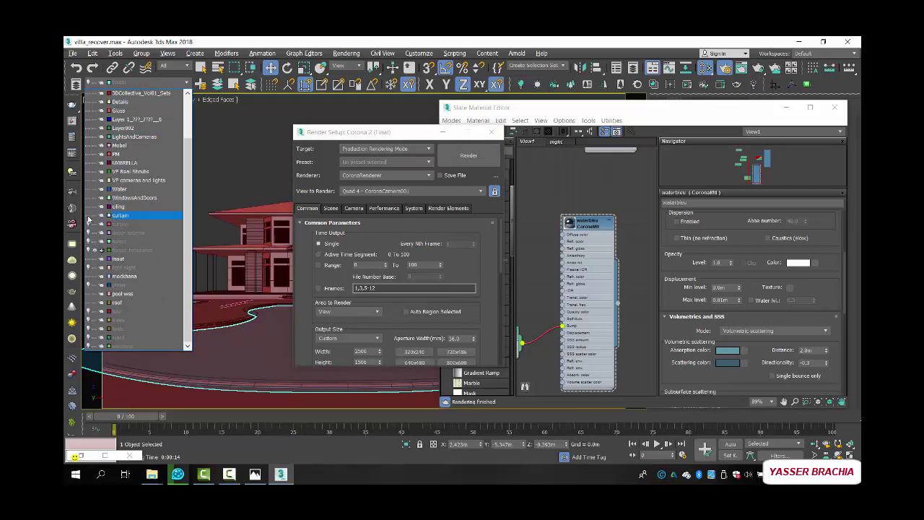
{"action": "left_click", "coordinate": [89, 216]}
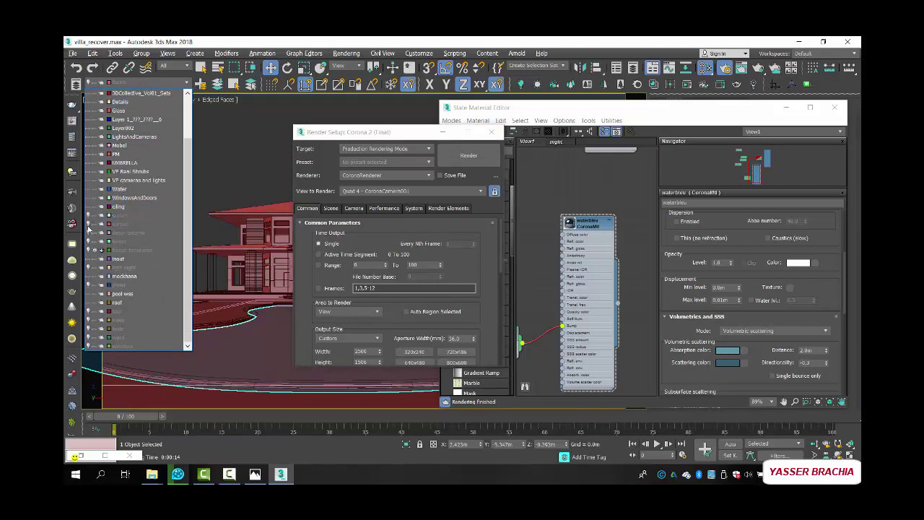
{"action": "left_click", "coordinate": [88, 312]}
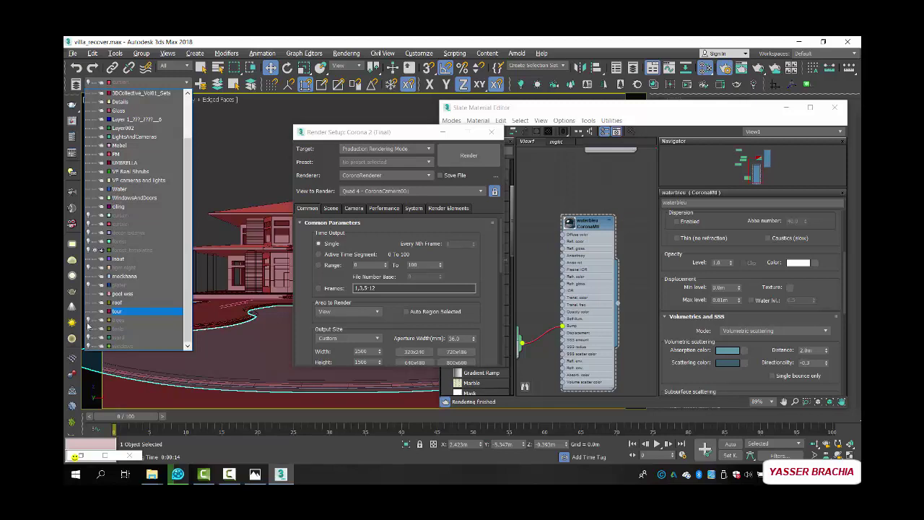
{"action": "left_click", "coordinate": [89, 322]}
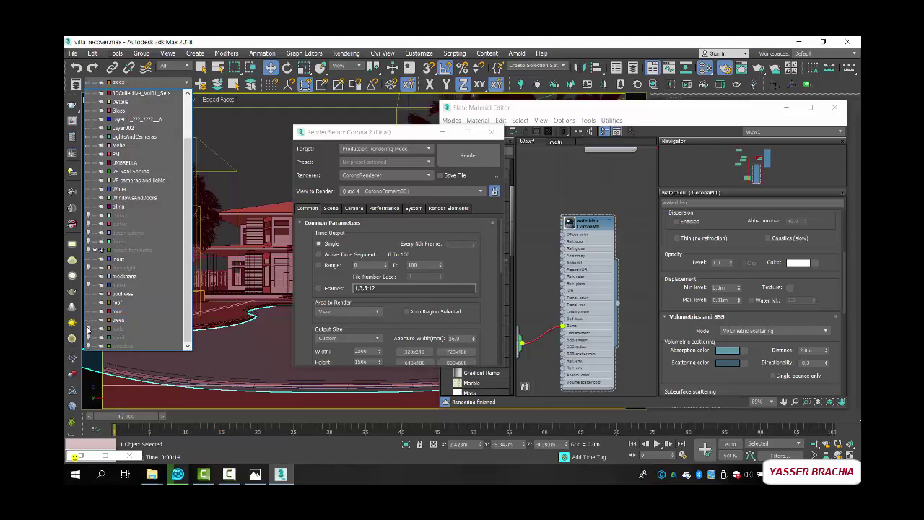
{"action": "left_click", "coordinate": [88, 329]}
{"action": "left_click", "coordinate": [88, 337]}
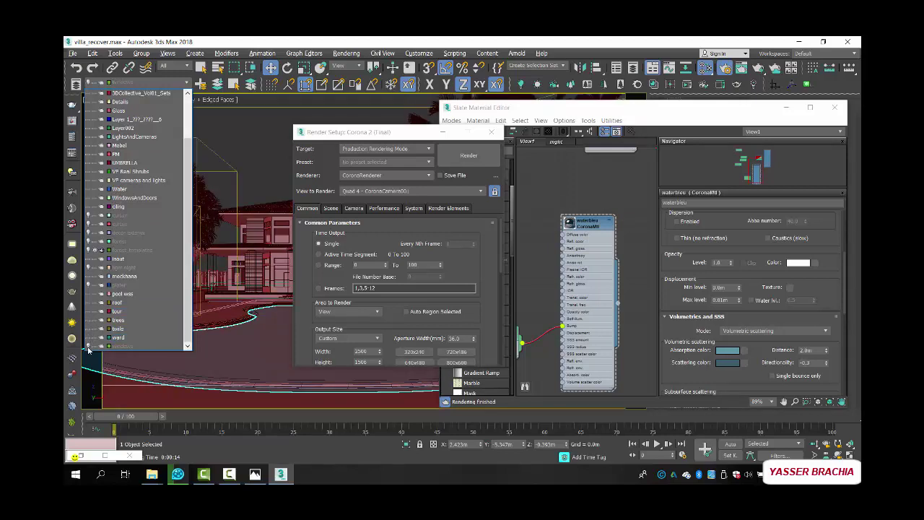
{"action": "left_click", "coordinate": [88, 346]}
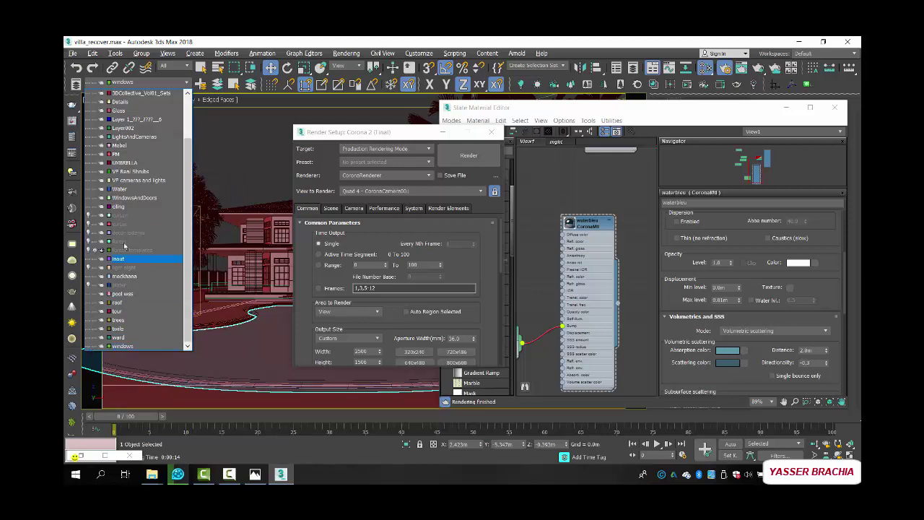
- Unhide the curtain, decor exterior and forest layers, and close the layer list
{"action": "left_click", "coordinate": [88, 215]}
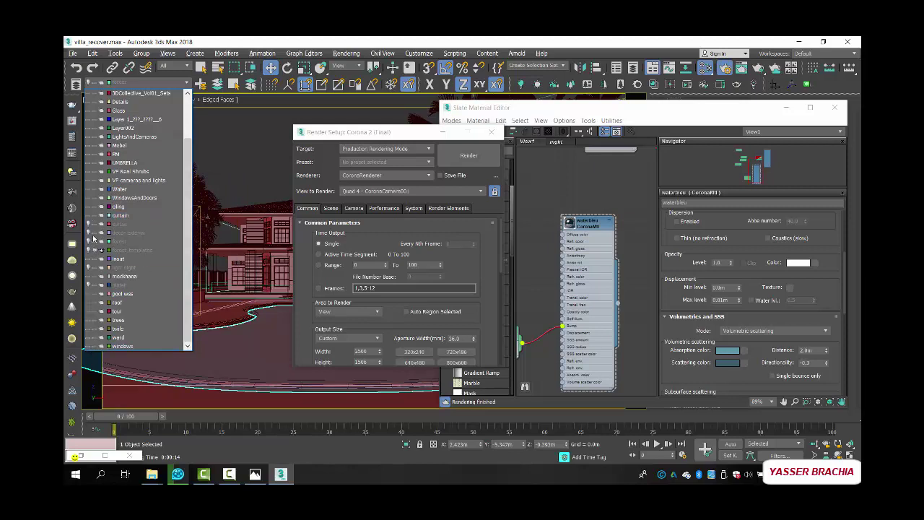
{"action": "left_click", "coordinate": [89, 233]}
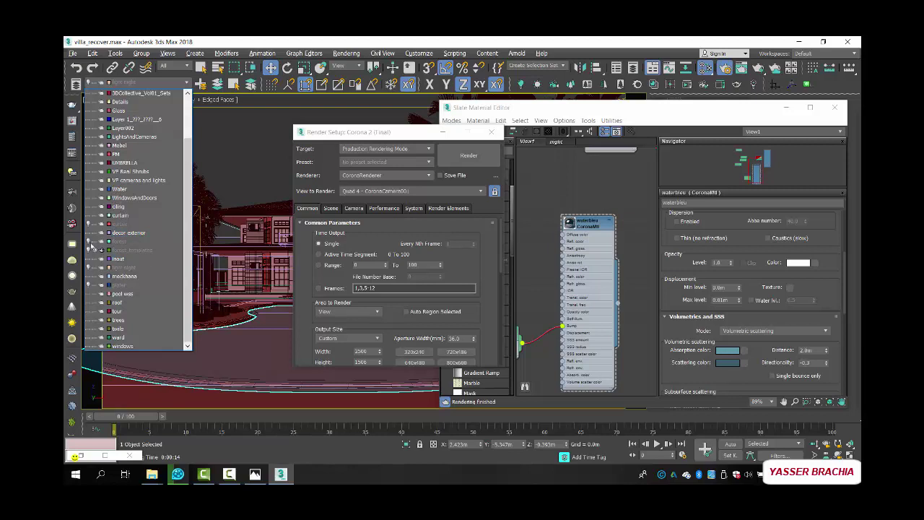
{"action": "left_click", "coordinate": [115, 276]}
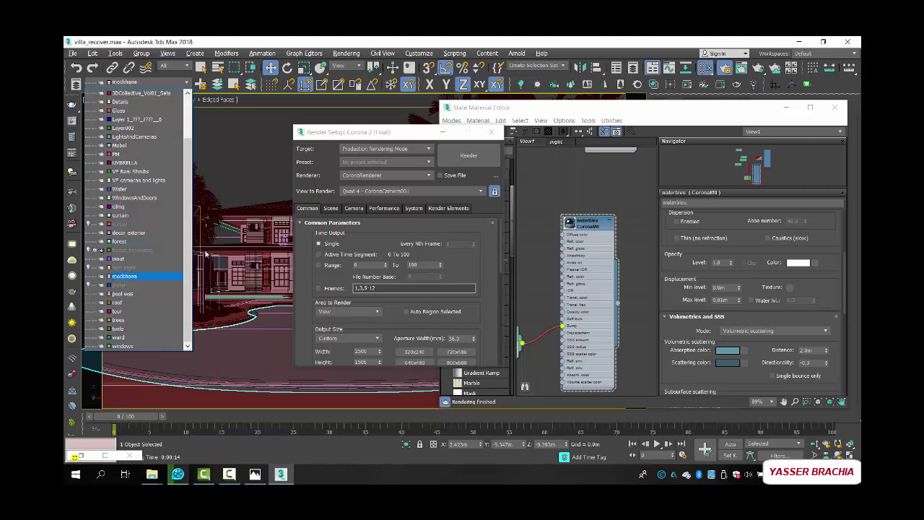
{"action": "left_click", "coordinate": [257, 131]}
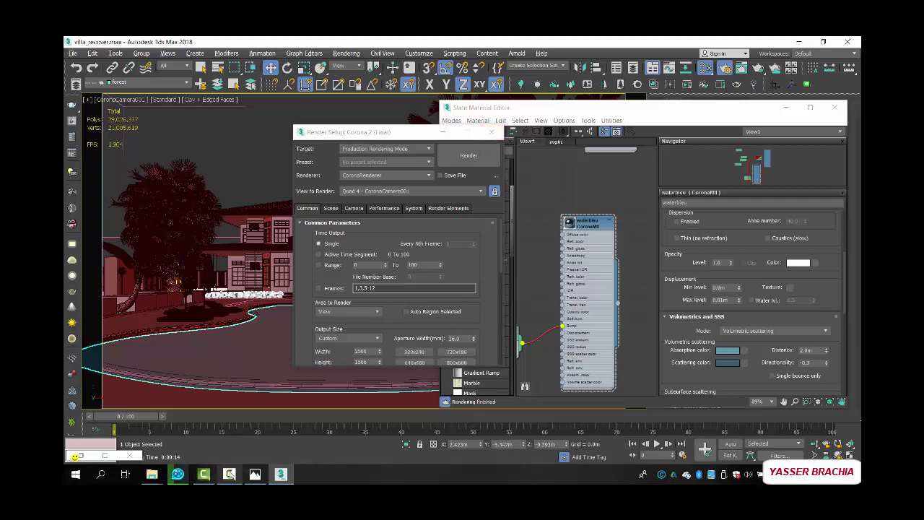
- Switch to Corona Image Editor with the finished villa.cxr render and inspect the villa and its blue pool water
{"action": "left_click", "coordinate": [160, 478]}
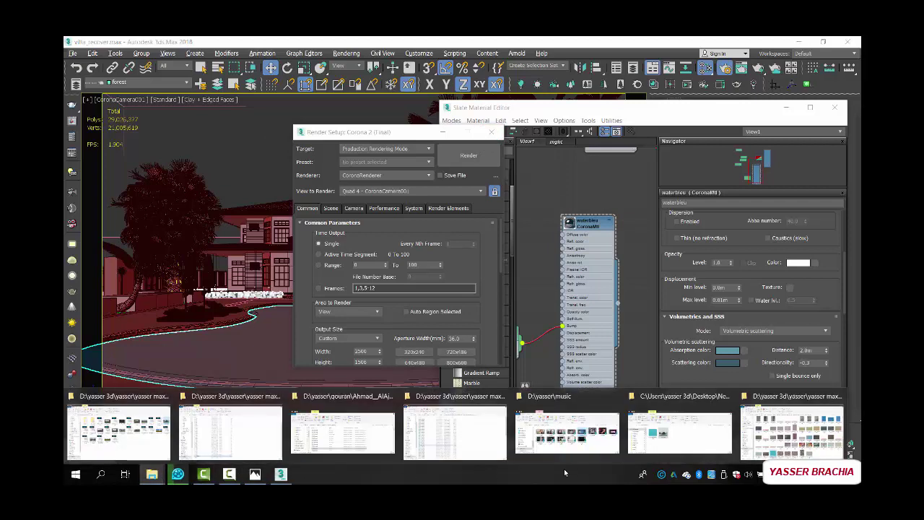
{"action": "left_click", "coordinate": [230, 476]}
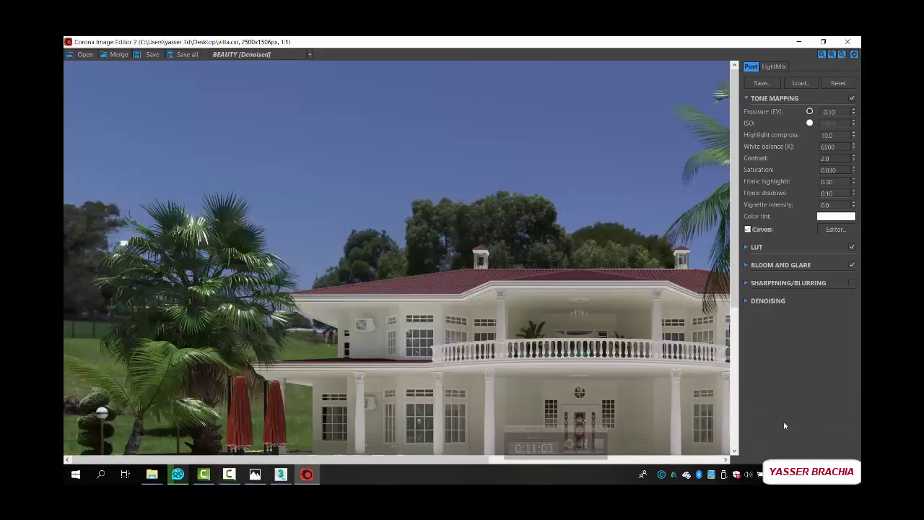
{"action": "left_click_drag", "start_coordinate": [731, 339], "coordinate": [729, 406]}
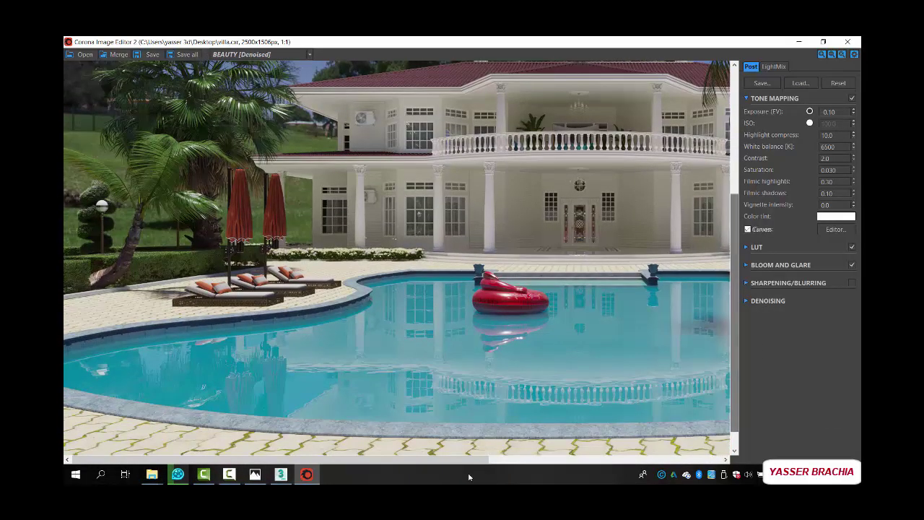
{"action": "left_click_drag", "start_coordinate": [466, 460], "coordinate": [574, 460]}
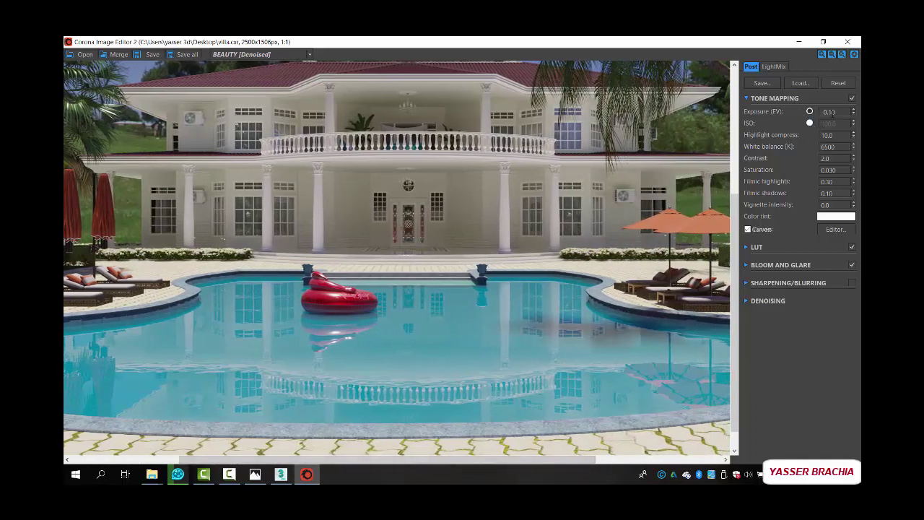
- Set the render's tone mapping to exposure -0.20, white balance 6200 K and contrast 2.5
{"action": "double_click", "coordinate": [829, 112]}
{"action": "type", "text": "0.2"}
{"action": "double_click", "coordinate": [838, 147]}
{"action": "type", "text": "6"}
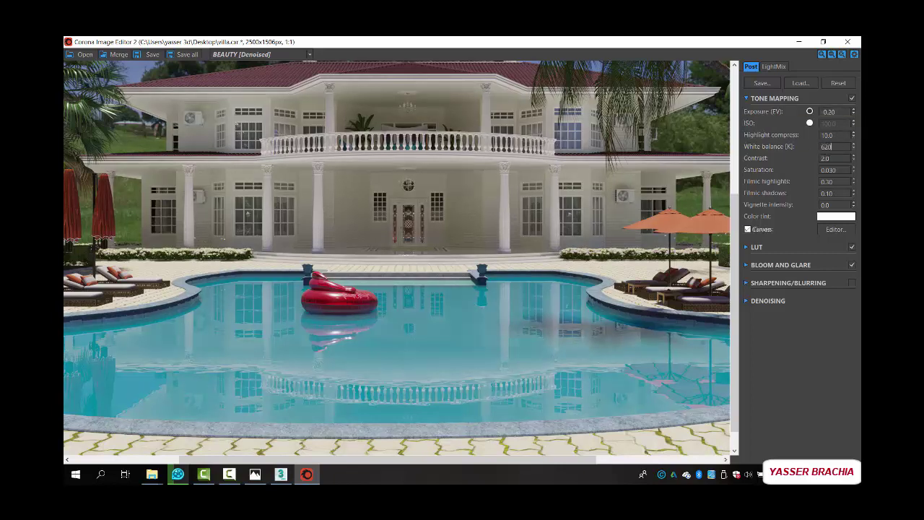
{"action": "double_click", "coordinate": [836, 158]}
{"action": "type", "text": "2.5"}
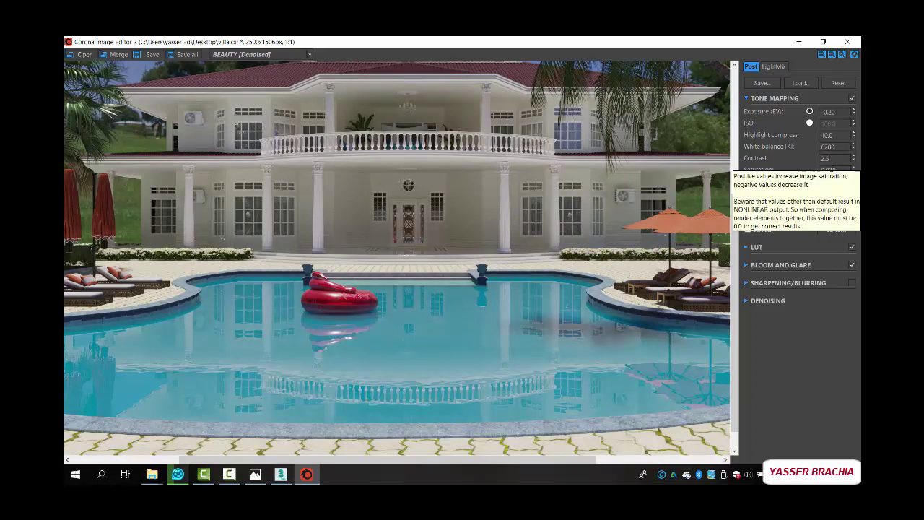
- Set saturation to 0.04, filmic highlights to 0.5 and filmic shadows to 0.3, and check the whole image
{"action": "double_click", "coordinate": [836, 169]}
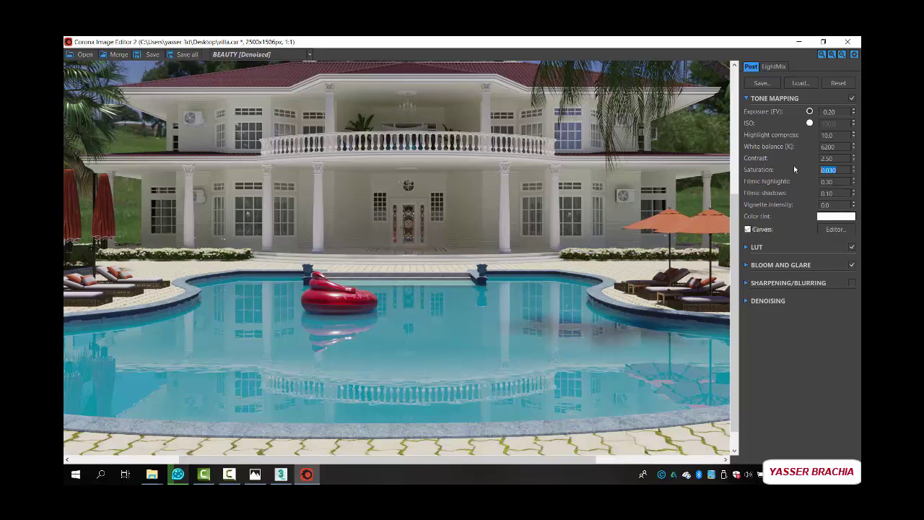
{"action": "type", "text": "0"}
{"action": "double_click", "coordinate": [825, 181]}
{"action": "type", "text": "0.50.3"}
{"action": "scroll", "coordinate": [476, 303], "scroll_direction": "up", "scroll_amount": 1}
{"action": "middle_click_drag", "start_coordinate": [460, 308], "coordinate": [422, 230]}
{"action": "scroll", "coordinate": [421, 230], "scroll_direction": "down", "scroll_amount": 1}
{"action": "scroll", "coordinate": [424, 239], "scroll_direction": "down", "scroll_amount": 1}
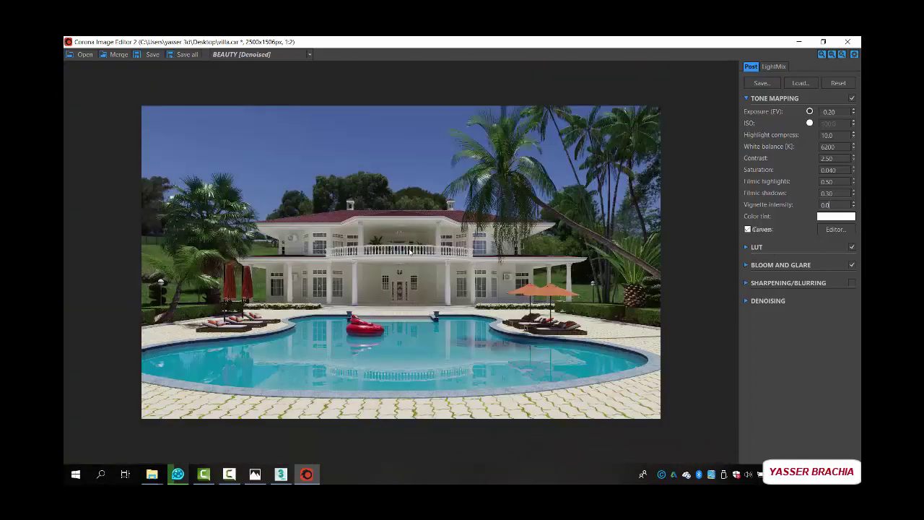